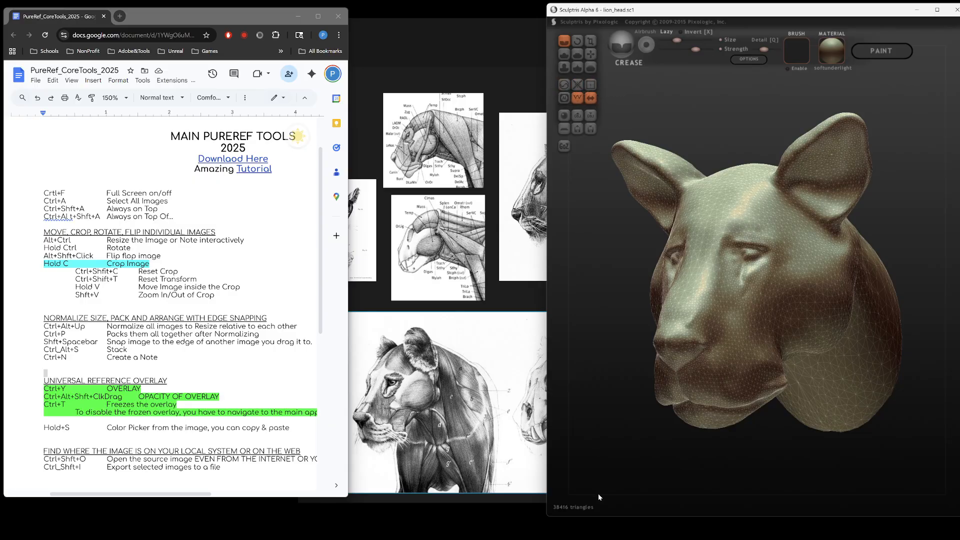
# Reduce the triangle count of the whole lion head by applying Reduce Selected repeatedly.
pyautogui.click(937, 10)
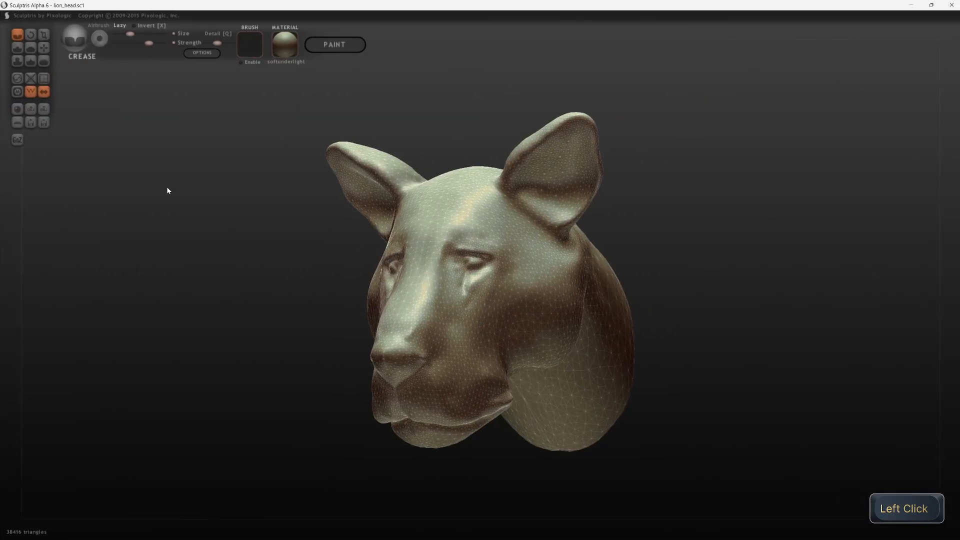
pyautogui.click(17, 79)
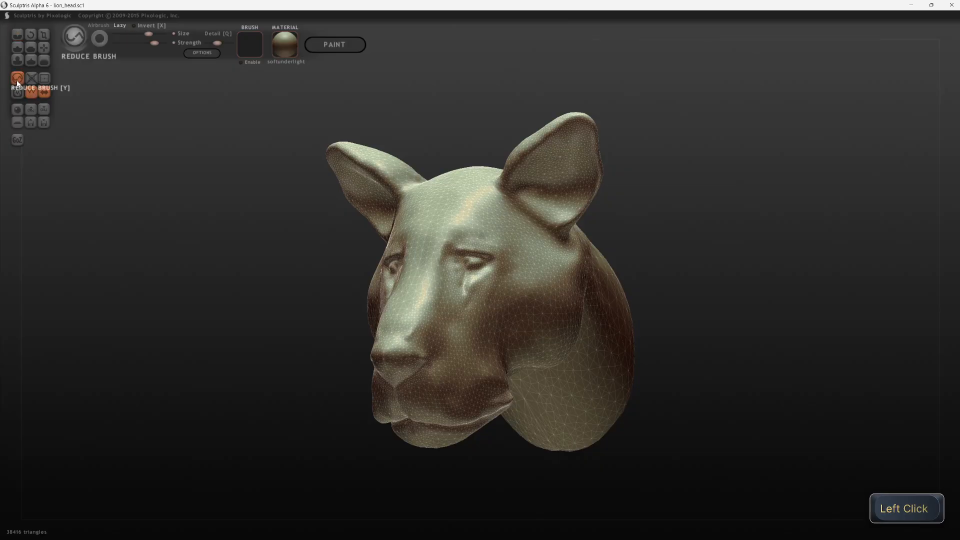
pyautogui.moveTo(103, 294)
pyautogui.mouseDown()
pyautogui.moveTo(121, 296)
pyautogui.moveTo(114, 290)
pyautogui.mouseUp()
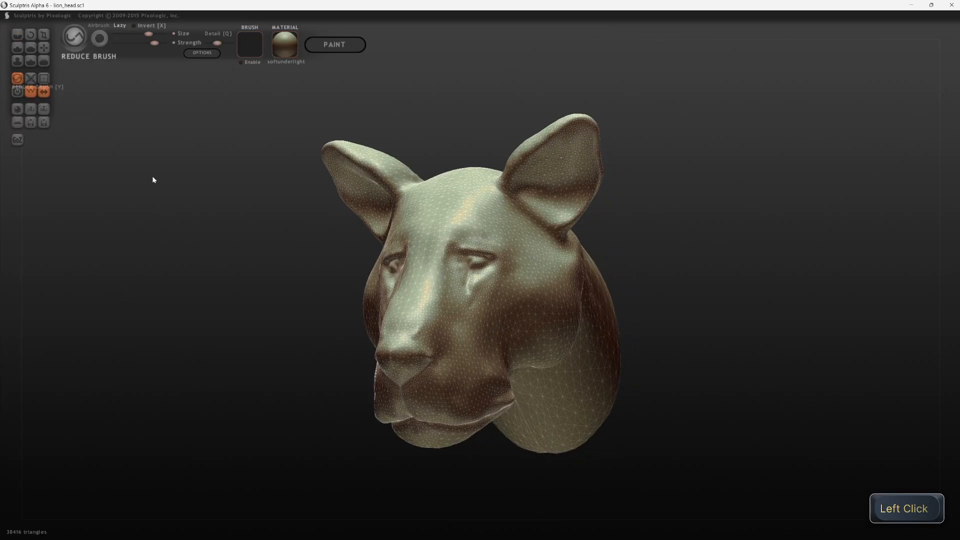
pyautogui.keyDown('ctrl'); pyautogui.moveTo(153, 177); pyautogui.dragTo(95, 94); pyautogui.keyUp('ctrl')
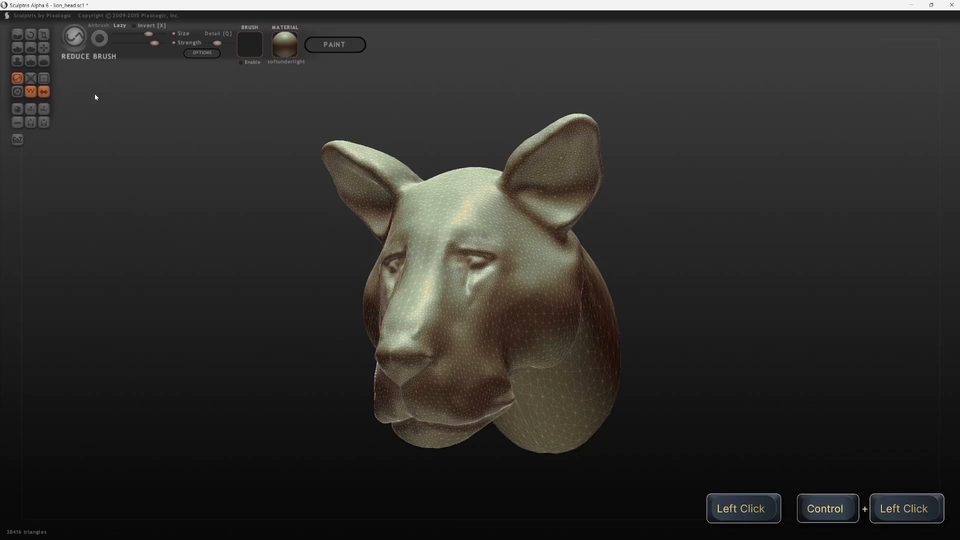
pyautogui.click(33, 78)
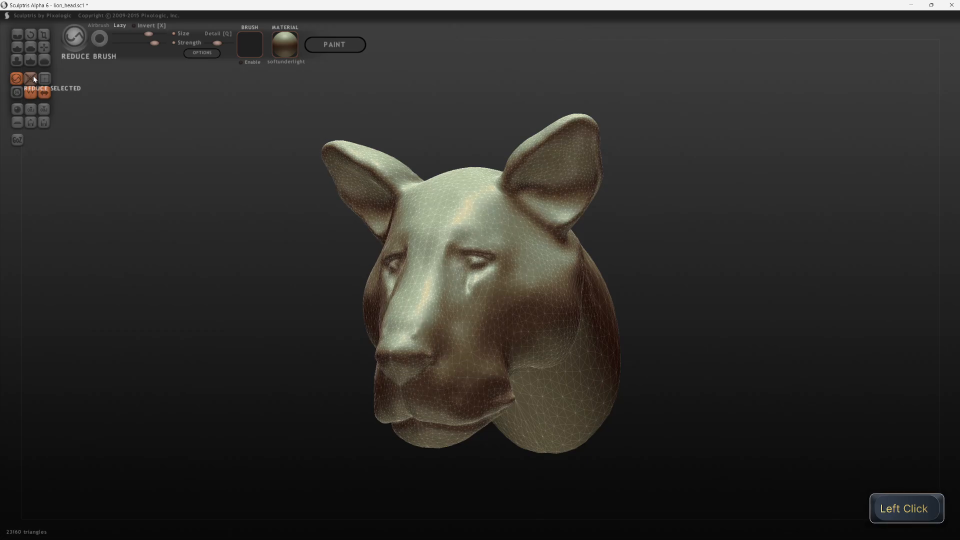
pyautogui.click(33, 79)
pyautogui.click(33, 78)
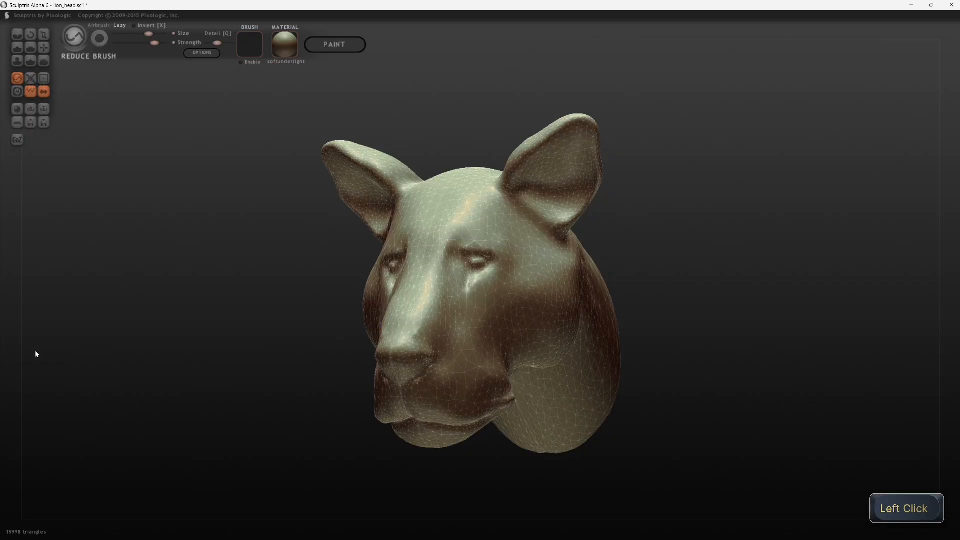
# Export the reduced lion head as a Wavefront OBJ named lion_head in the daily_sculpt_fall_2025 folder.
pyautogui.moveTo(151, 354); pyautogui.dragTo(413, 309)
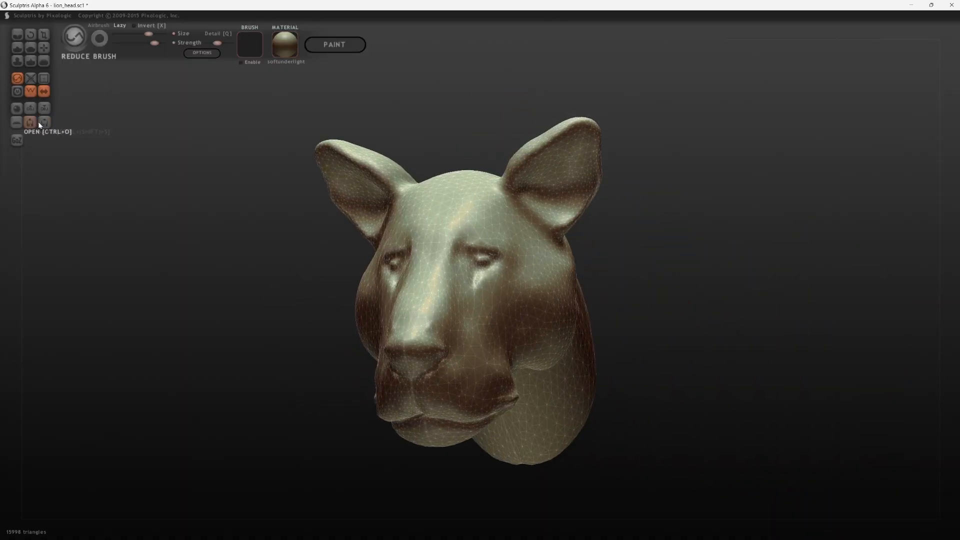
pyautogui.click(44, 110)
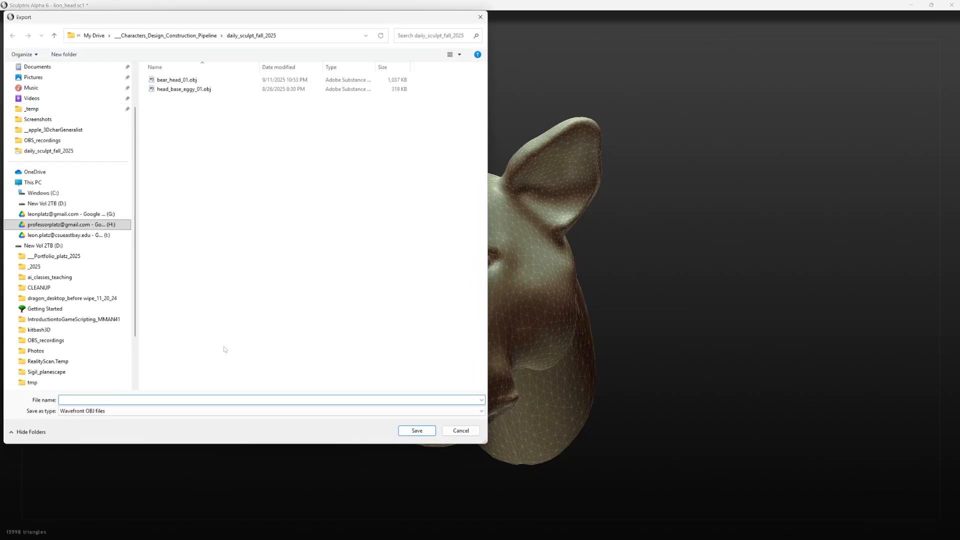
pyautogui.write('lion_head')
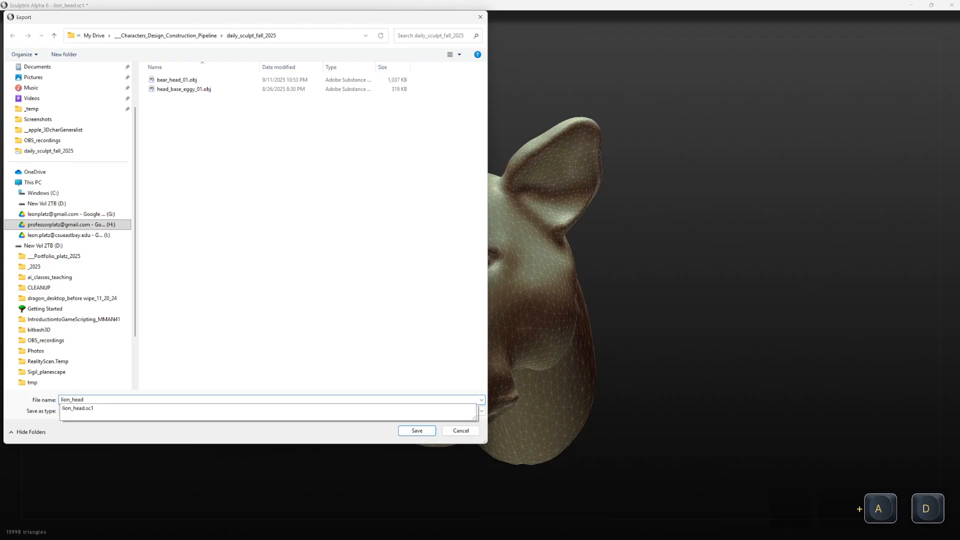
pyautogui.press('Return')
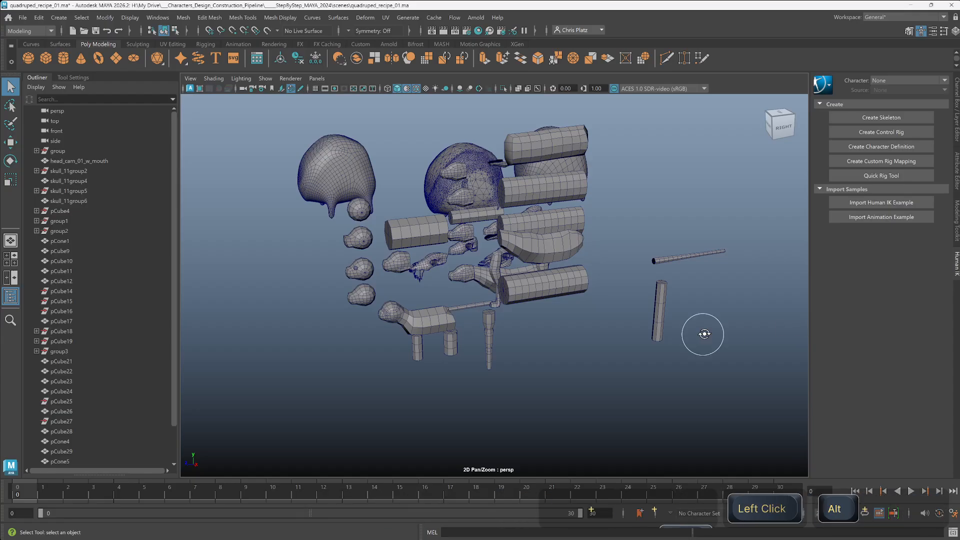
# Switch to Maya, show the display layer list, and examine the skull pieces in the quadruped parts scene.
pyautogui.keyDown('alt'); pyautogui.moveTo(701, 332); pyautogui.dragTo(644, 332); pyautogui.keyUp('alt')
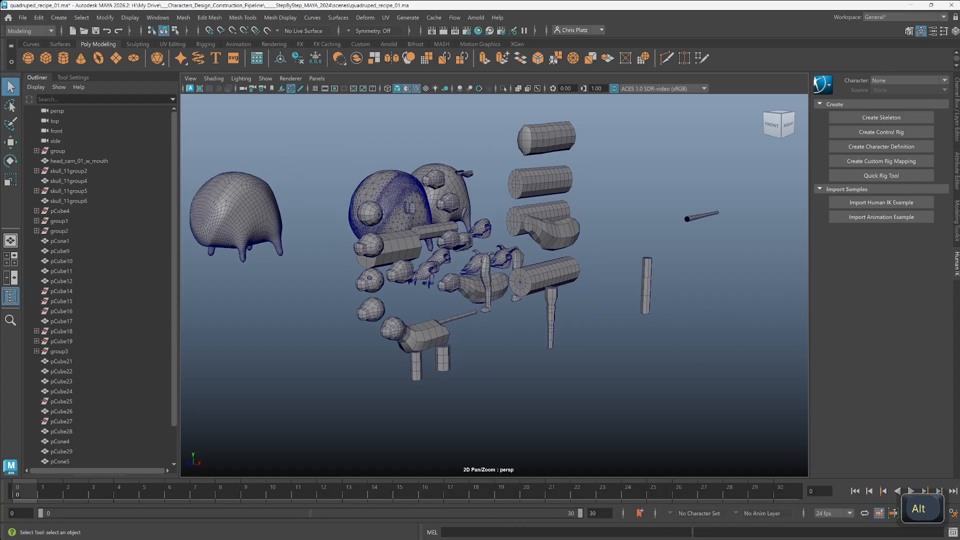
pyautogui.click(945, 33)
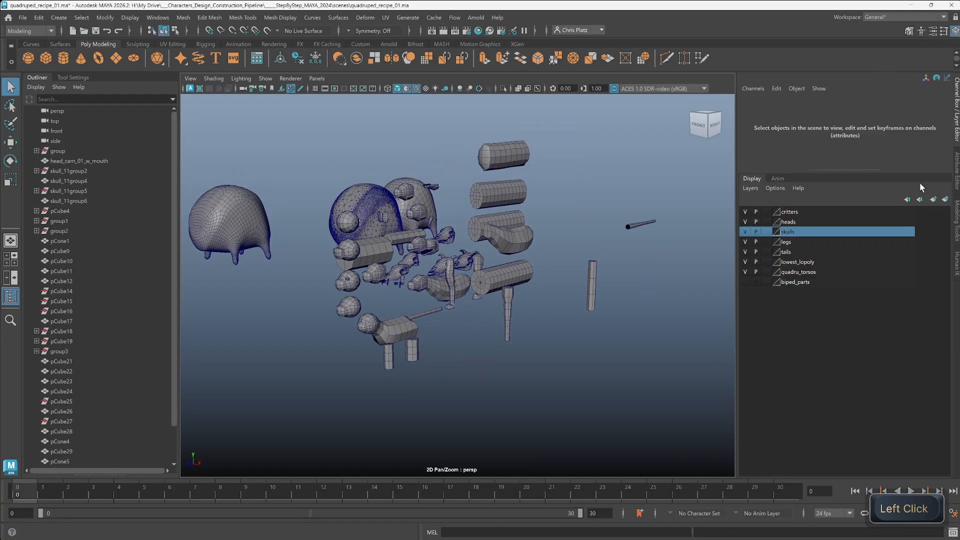
pyautogui.click(745, 212)
pyautogui.keyDown('alt'); pyautogui.moveTo(430, 280); pyautogui.dragTo(456, 335); pyautogui.keyUp('alt')
pyautogui.scroll(4, 360, 323)
pyautogui.scroll(4, 480, 334)
pyautogui.scroll(3, 480, 334)
pyautogui.scroll(3, 509, 355)
pyautogui.click(443, 306)
pyautogui.scroll(-3, 526, 302)
pyautogui.scroll(3, 526, 303)
pyautogui.scroll(-4, 456, 334)
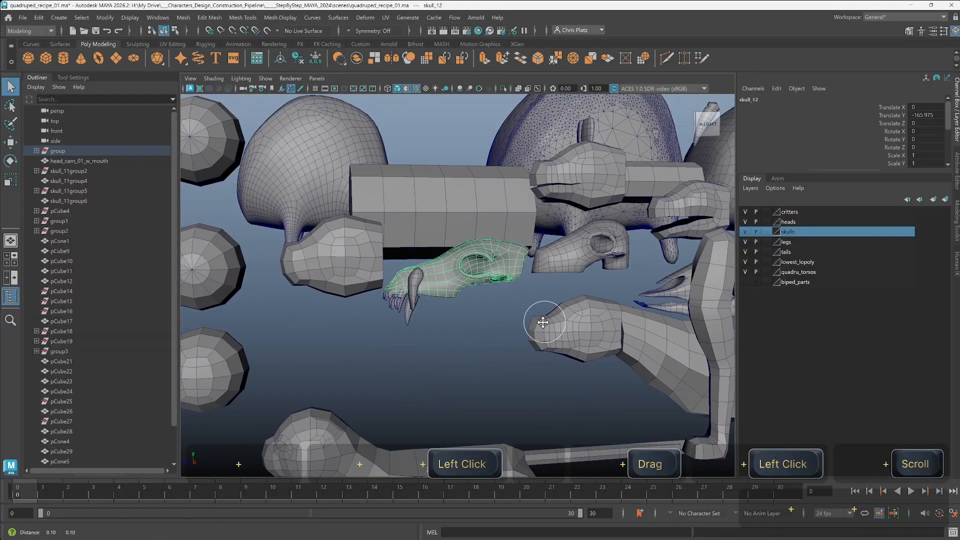
pyautogui.keyDown('alt'); pyautogui.moveTo(545, 324); pyautogui.dragTo(366, 294, button='middle'); pyautogui.keyUp('alt')
pyautogui.keyDown('alt'); pyautogui.moveTo(368, 267); pyautogui.dragTo(480, 340); pyautogui.keyUp('alt')
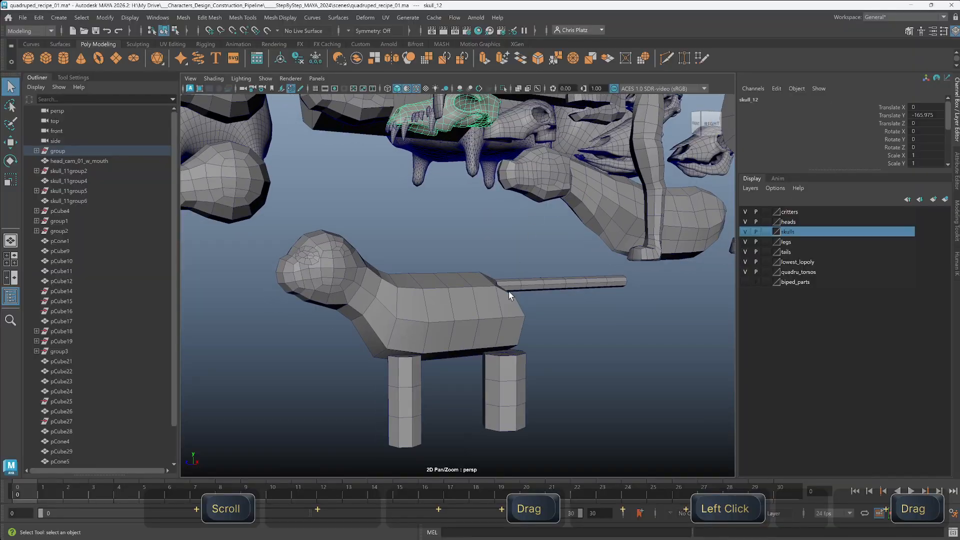
# Examine the low-poly quadruped's legs, torso and head and the surrounding spare body parts.
pyautogui.click(500, 352)
pyautogui.click(459, 316)
pyautogui.click(323, 283)
pyautogui.keyDown('alt'); pyautogui.moveTo(519, 245); pyautogui.dragTo(444, 332, button='middle'); pyautogui.keyUp('alt')
pyautogui.click(579, 235)
pyautogui.click(526, 359)
pyautogui.keyDown('alt'); pyautogui.moveTo(575, 360); pyautogui.dragTo(570, 360); pyautogui.keyUp('alt')
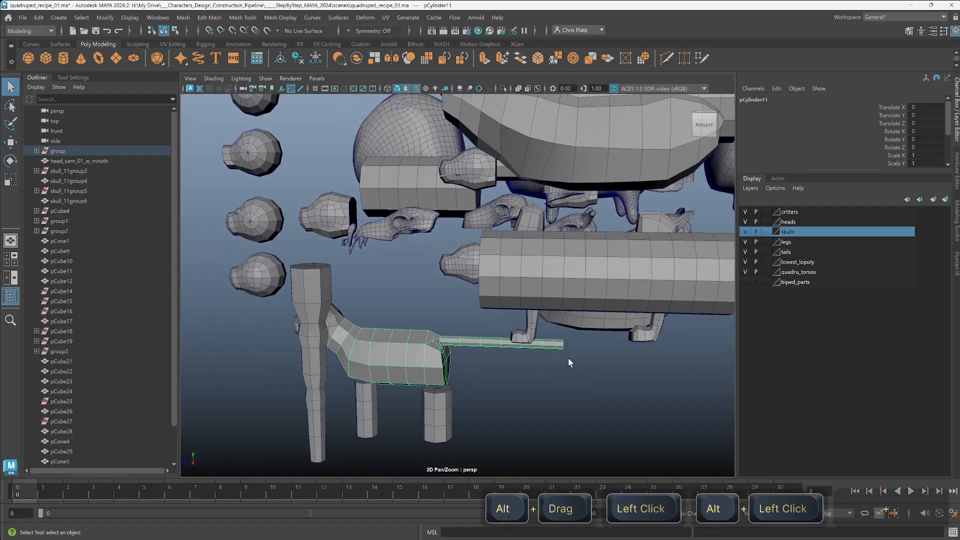
pyautogui.scroll(-3, 570, 360)
pyautogui.keyDown('alt'); pyautogui.moveTo(548, 315); pyautogui.dragTo(574, 319); pyautogui.keyUp('alt')
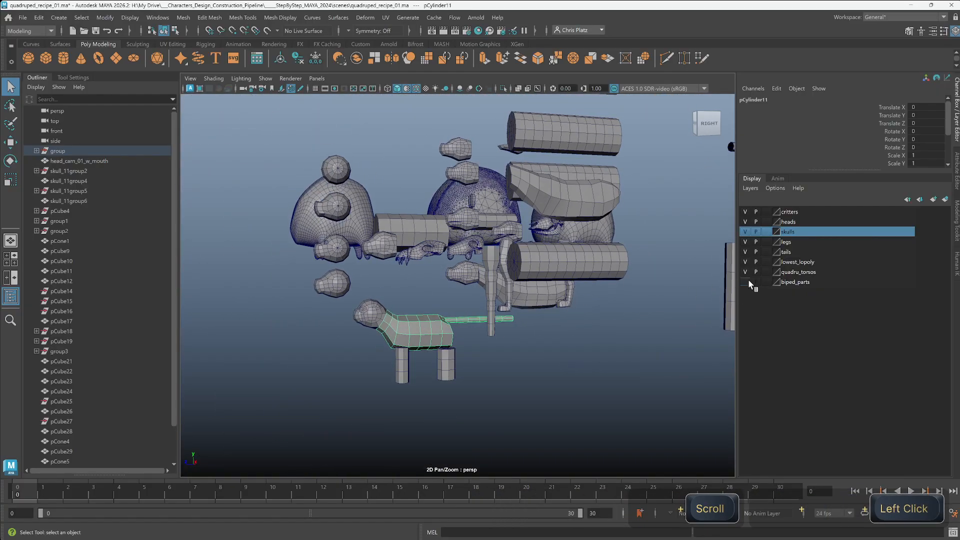
# Hide all visible display layers, from critters down to quadru_torsos, and turn on the viewport grid.
pyautogui.click(746, 212)
pyautogui.click(745, 222)
pyautogui.click(745, 231)
pyautogui.click(745, 242)
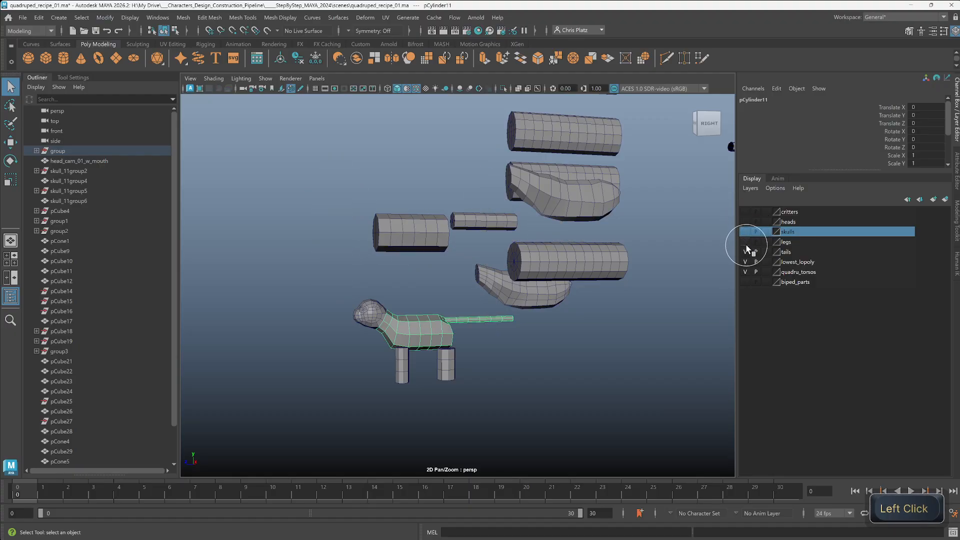
pyautogui.click(745, 261)
pyautogui.click(745, 271)
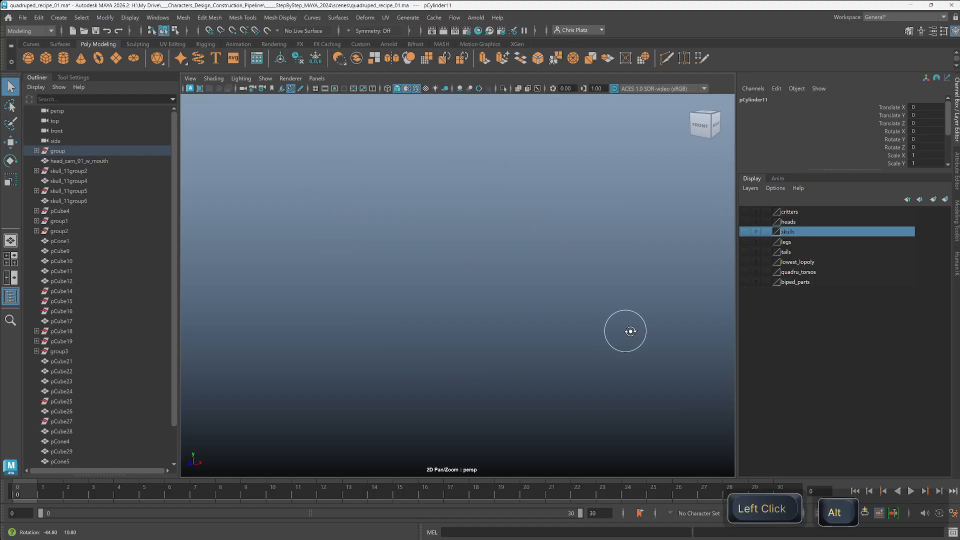
pyautogui.keyDown('alt'); pyautogui.moveTo(628, 330); pyautogui.dragTo(622, 332); pyautogui.keyUp('alt')
pyautogui.click(315, 88)
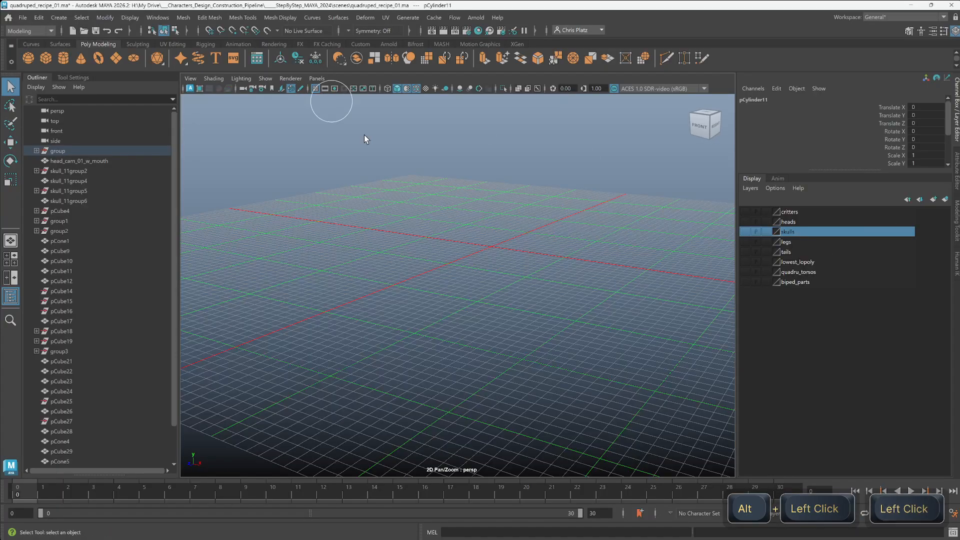
# Create a new display layer from the selected torso-and-tail mesh.
pyautogui.click(808, 212)
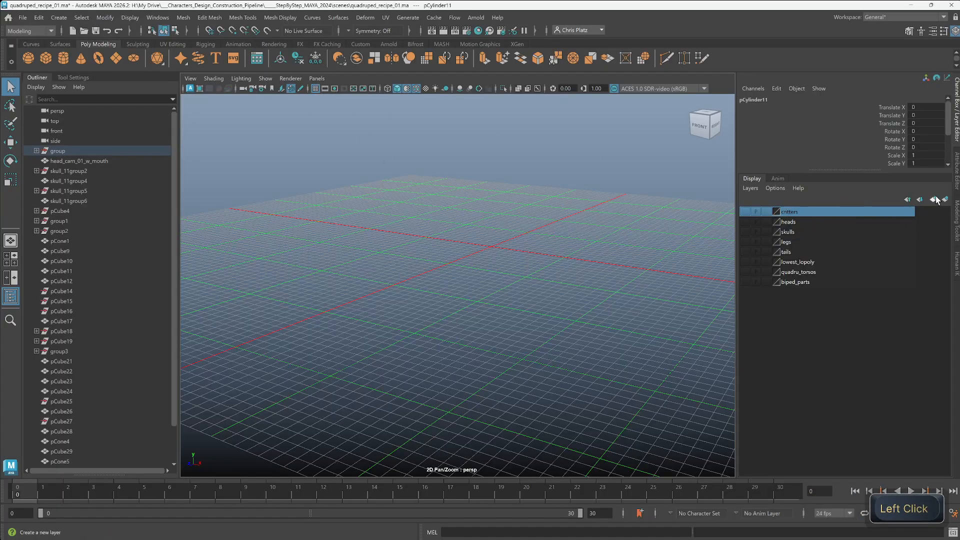
pyautogui.click(947, 200)
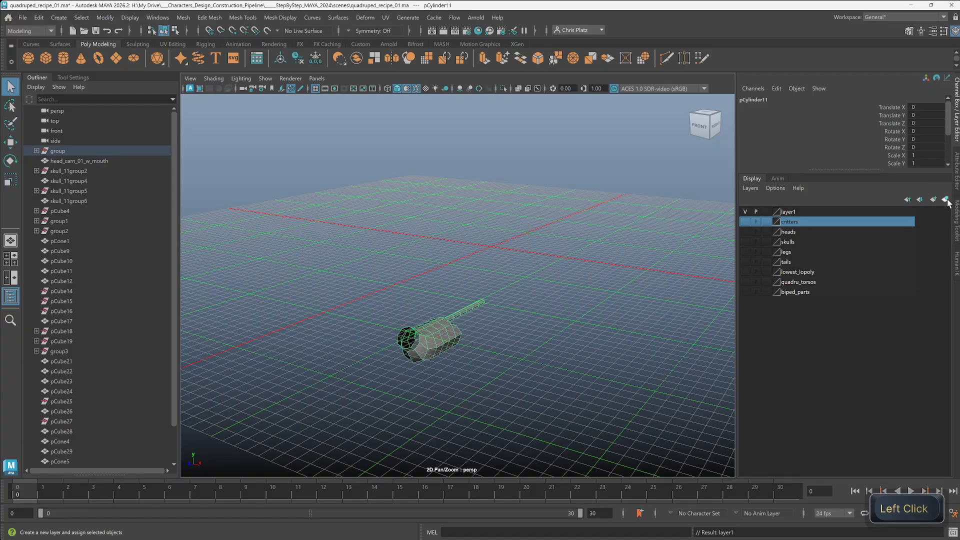
pyautogui.click(800, 211)
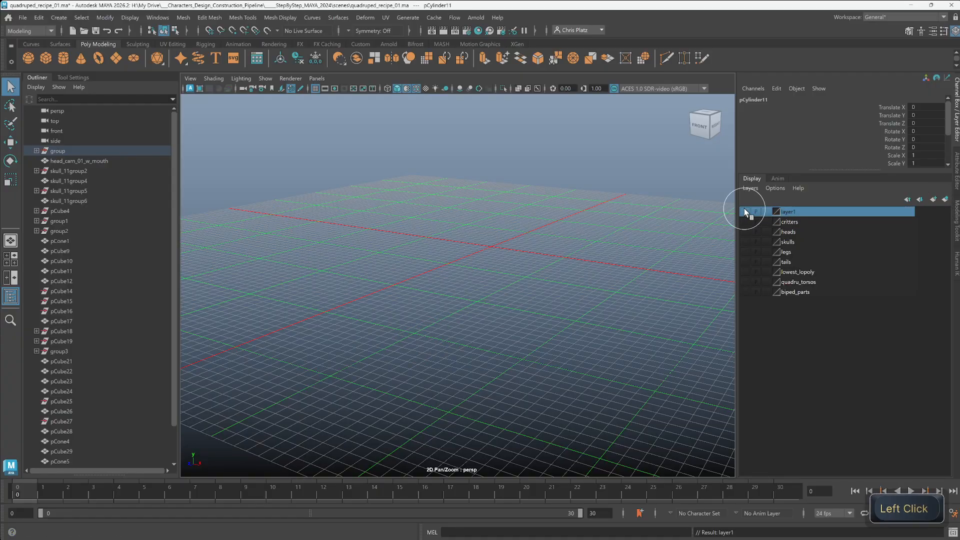
# Toggle the new layer's visibility to check which object it contains, and restore it to visible.
pyautogui.hotkey('ctrl', 'z')
pyautogui.click(709, 284)
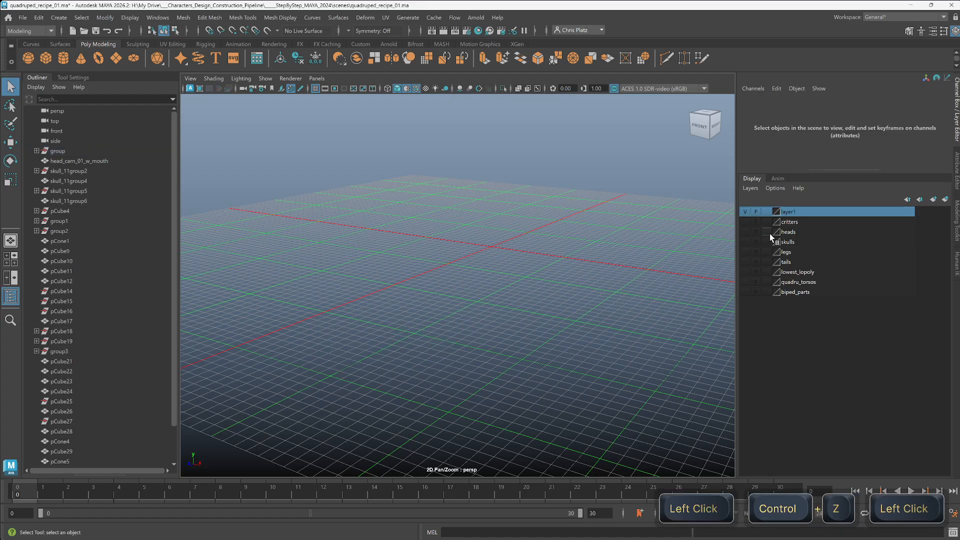
pyautogui.click(745, 212)
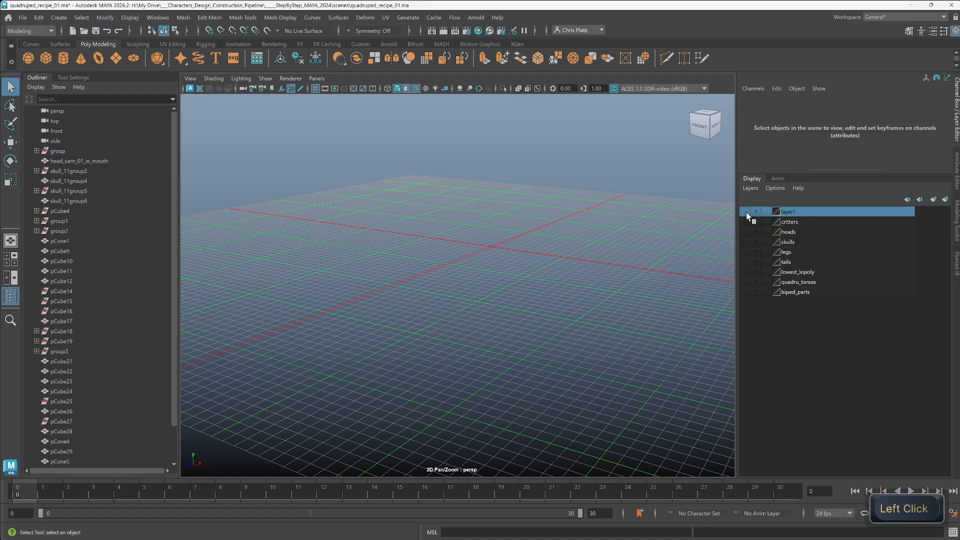
pyautogui.click(747, 213)
pyautogui.hotkey('ctrl', 'z')
pyautogui.hotkey('ctrl', 'z')
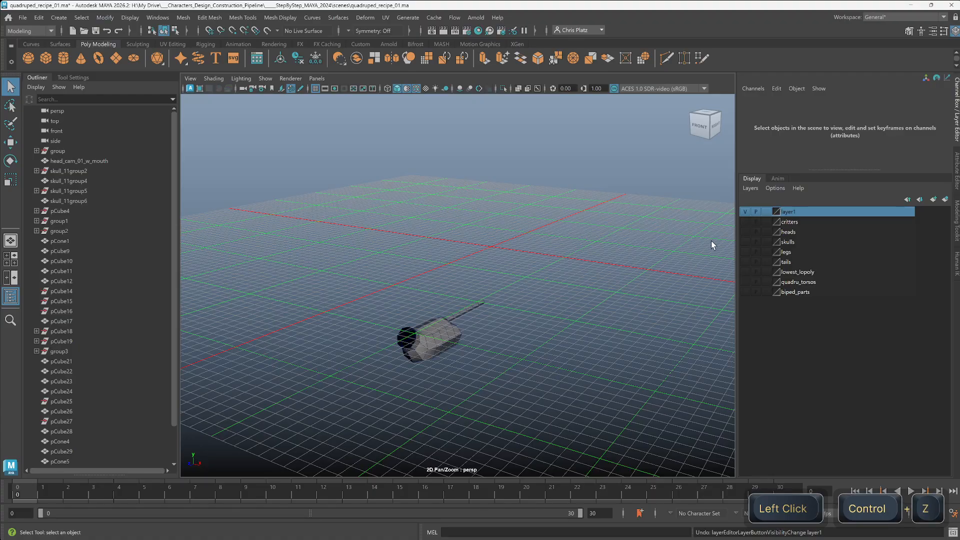
# Remove the torso-and-tail mesh from the new display layer.
pyautogui.click(436, 345)
pyautogui.rightClick(796, 213)
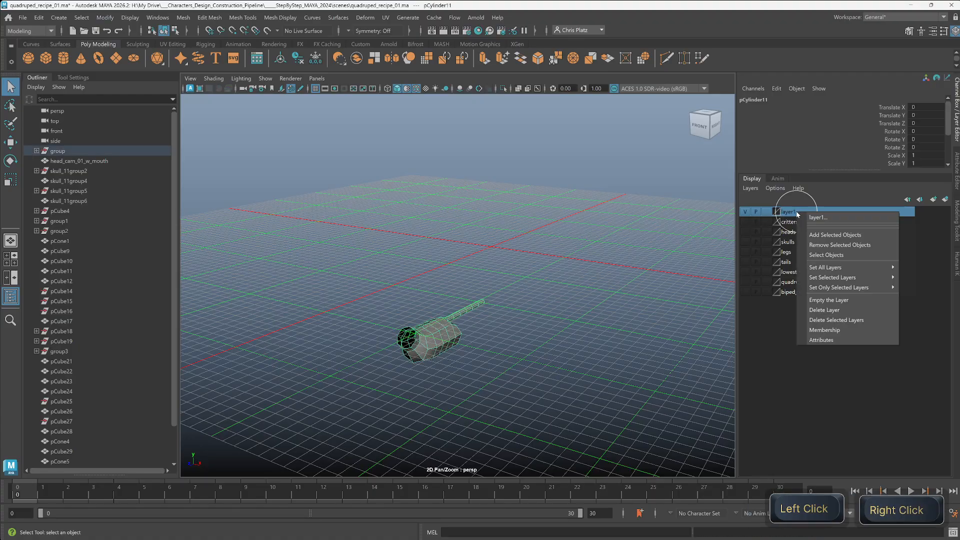
pyautogui.click(838, 245)
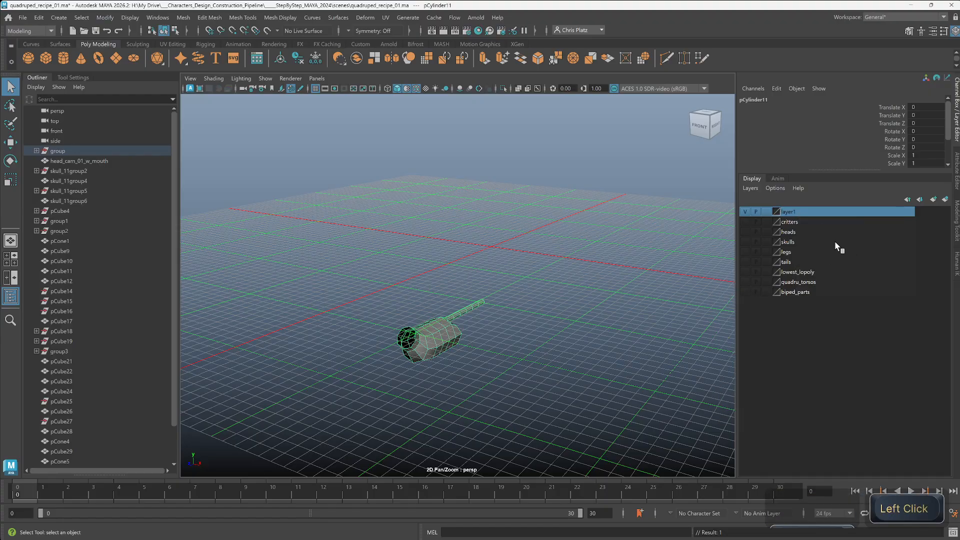
pyautogui.click(489, 313)
# Add the torso-and-tail mesh to the quadru_torsos display layer.
pyautogui.click(421, 334)
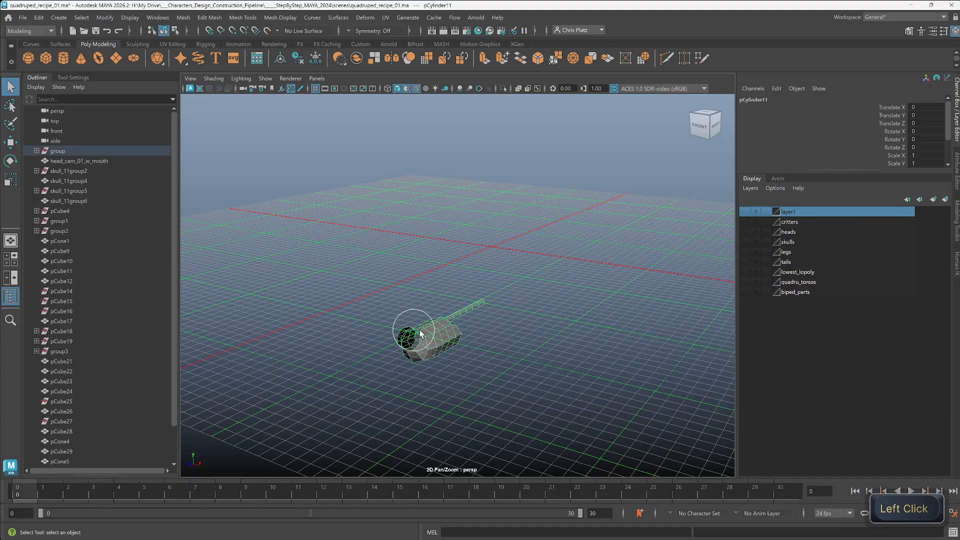
pyautogui.click(799, 283)
pyautogui.rightClick(799, 283)
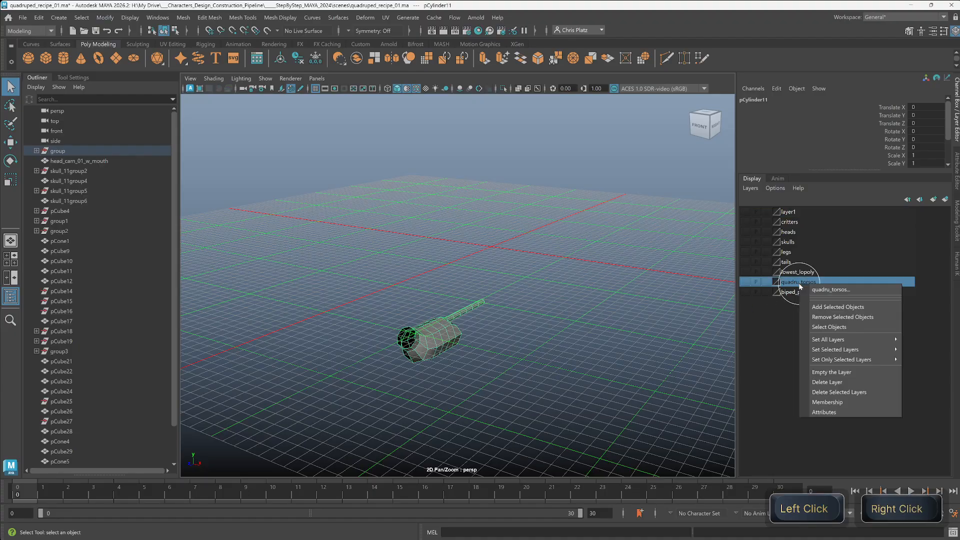
pyautogui.click(829, 309)
pyautogui.click(708, 317)
# Rename the new, emptied display layer to speedsculpts.
pyautogui.click(792, 213)
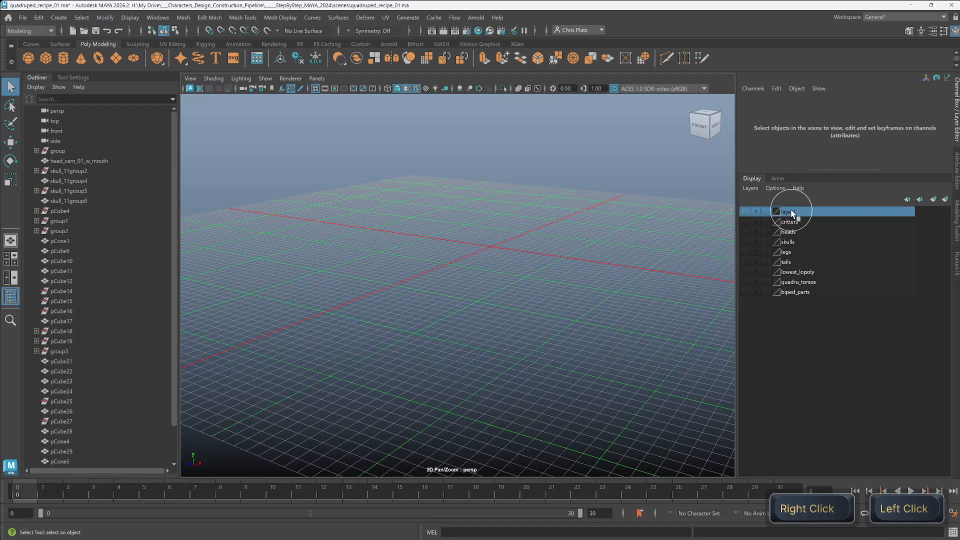
pyautogui.click(642, 262)
pyautogui.doubleClick(799, 212)
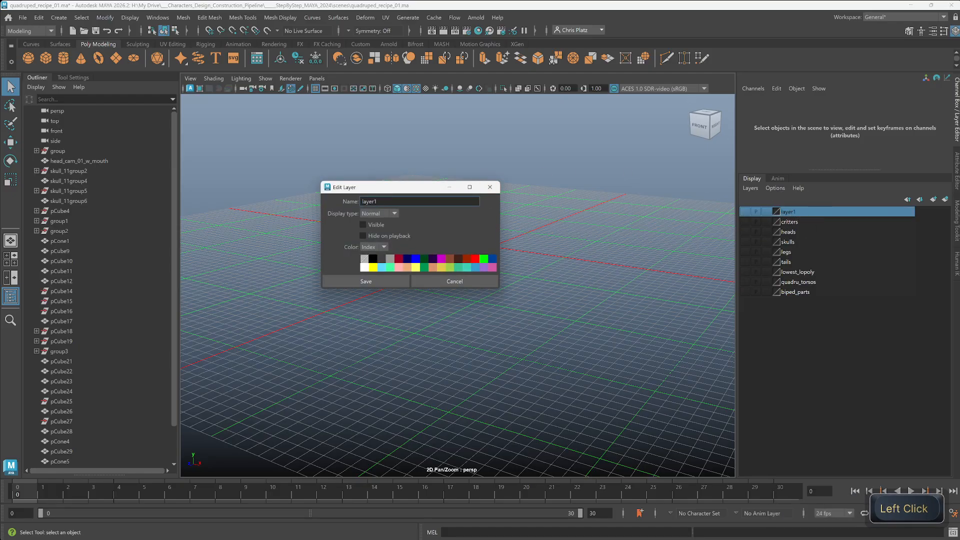
pyautogui.write('speed')
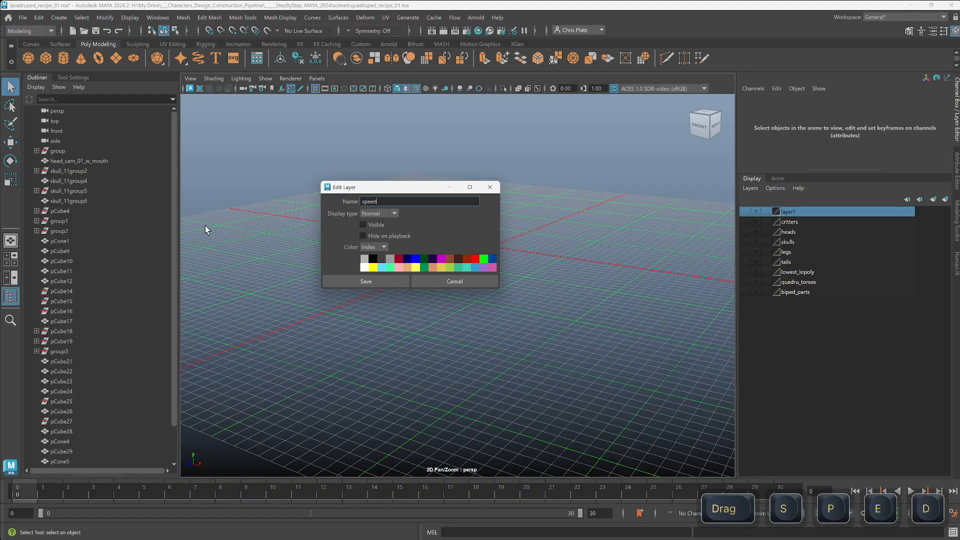
pyautogui.write('sculpts')
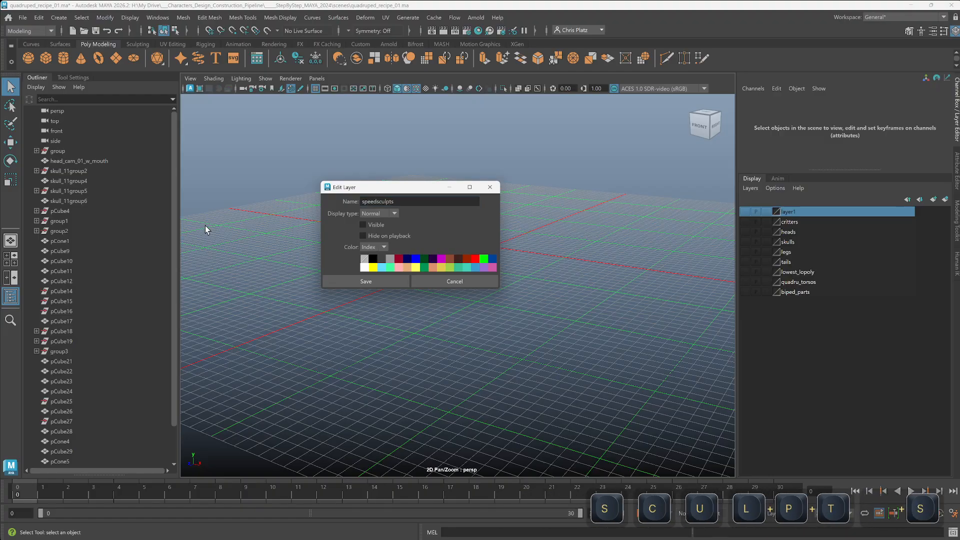
pyautogui.click(366, 281)
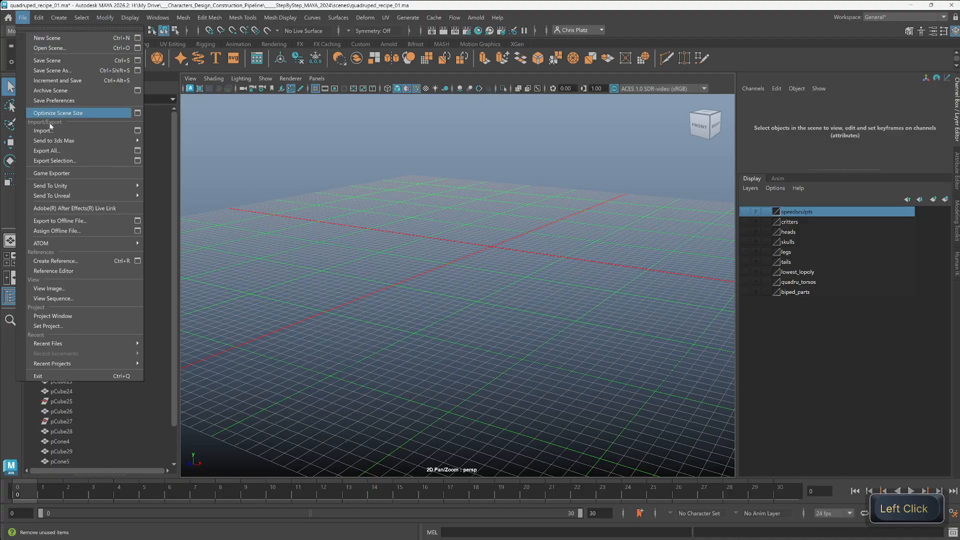
# Import lion_head.obj from the daily_sculpt_fall_2025 folder into the scene.
pyautogui.click(54, 131)
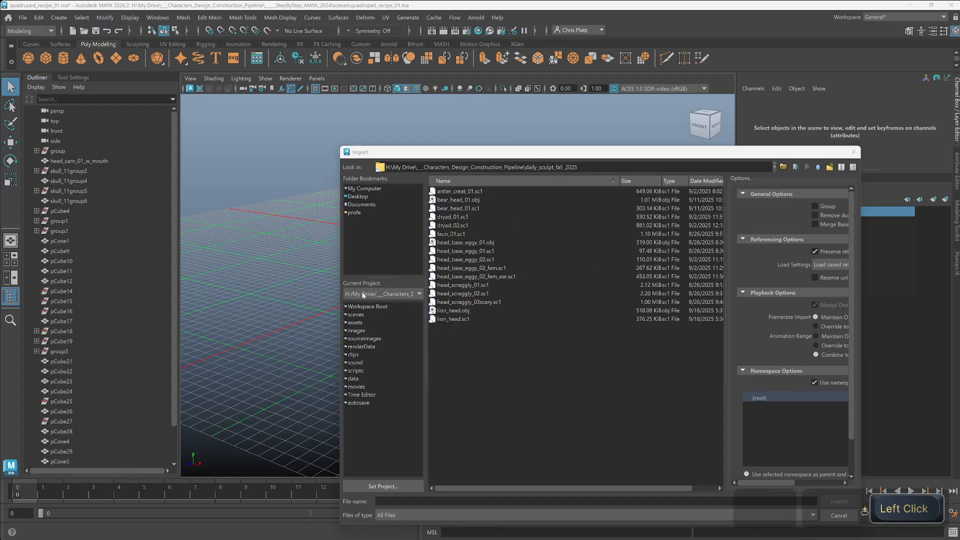
pyautogui.click(464, 348)
pyautogui.click(457, 314)
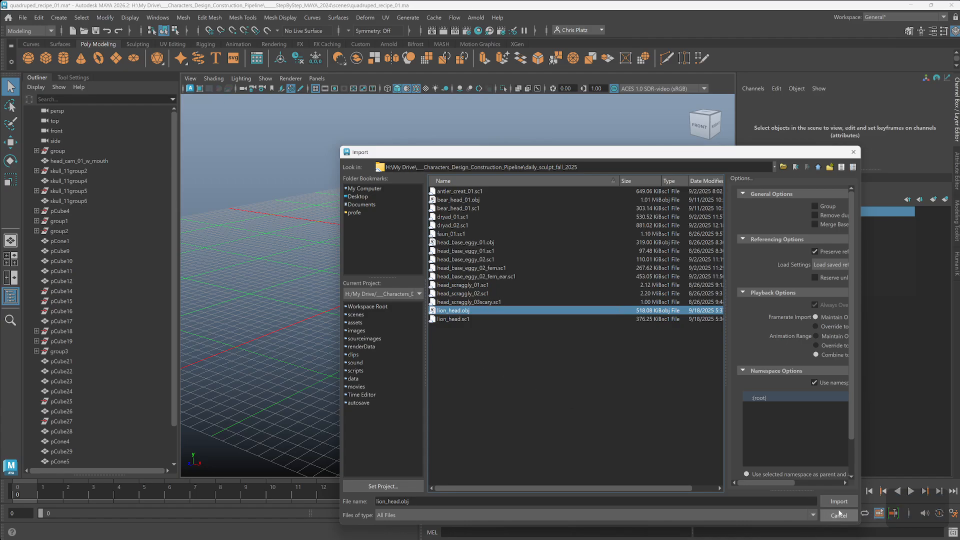
pyautogui.click(841, 502)
# Select the imported lion head mesh and scale it up uniformly to about 22.1.
pyautogui.scroll(4, 469, 247)
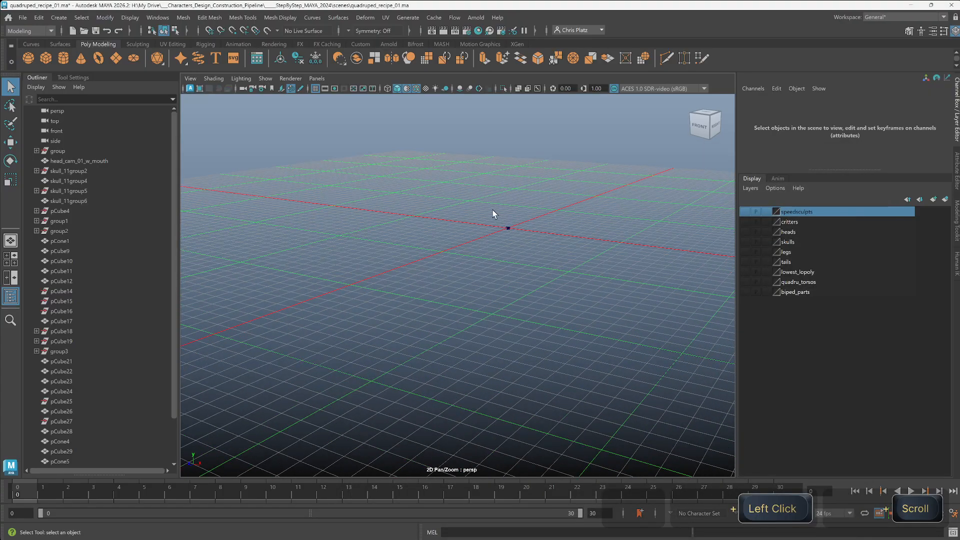
pyautogui.moveTo(493, 214); pyautogui.dragTo(539, 275)
pyautogui.press('f')
pyautogui.scroll(-2, 526, 297)
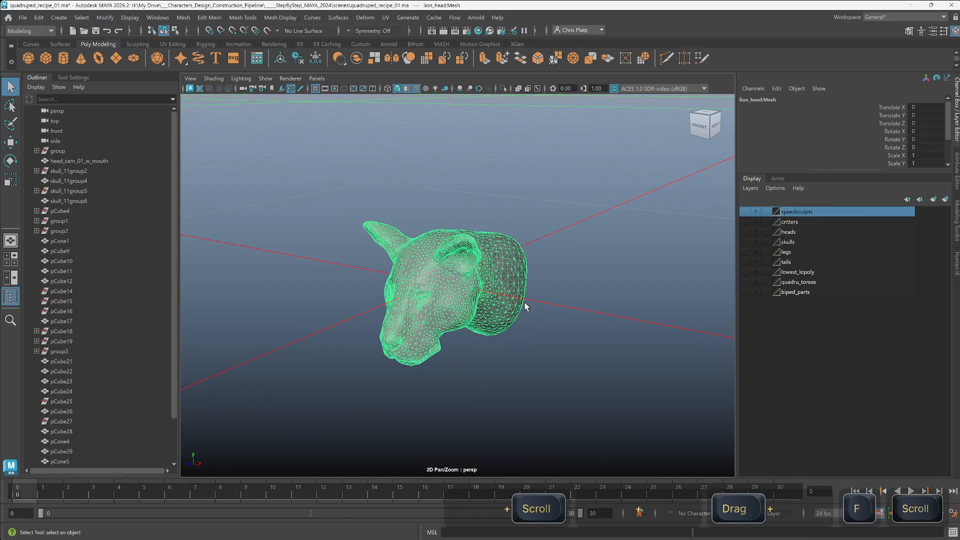
pyautogui.scroll(-6, 524, 303)
pyautogui.press('r')
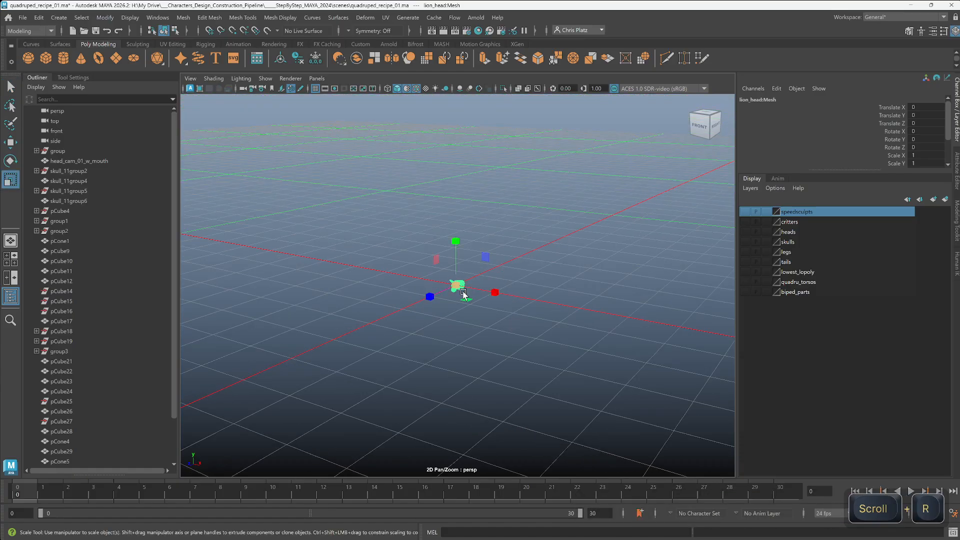
pyautogui.moveTo(459, 284); pyautogui.dragTo(804, 168)
pyautogui.scroll(-5, 406, 336)
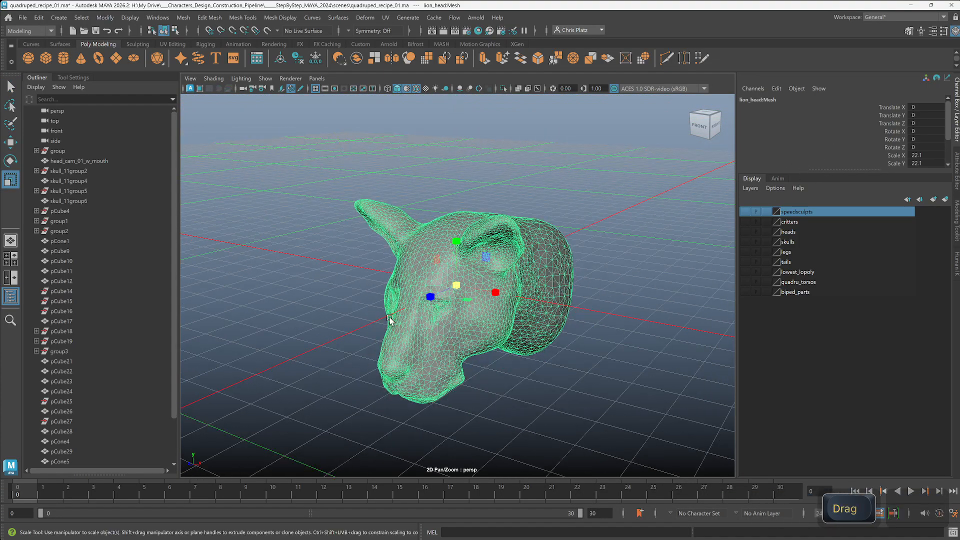
pyautogui.scroll(-4, 406, 336)
# Show the heads layer for comparison and scale the lion head uniformly to about 19.3.
pyautogui.click(745, 231)
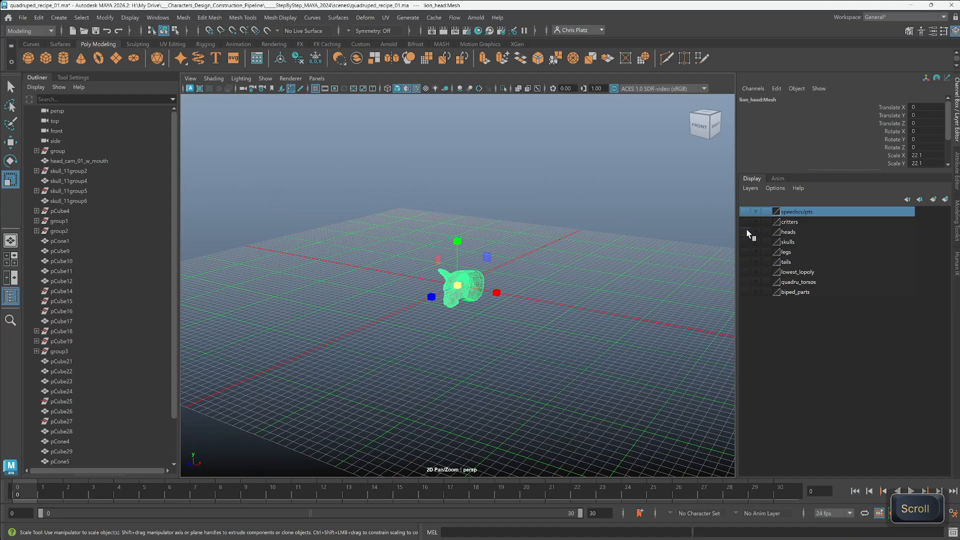
pyautogui.moveTo(469, 293); pyautogui.dragTo(460, 293)
pyautogui.keyDown('alt'); pyautogui.moveTo(486, 334); pyautogui.dragTo(457, 322); pyautogui.keyUp('alt')
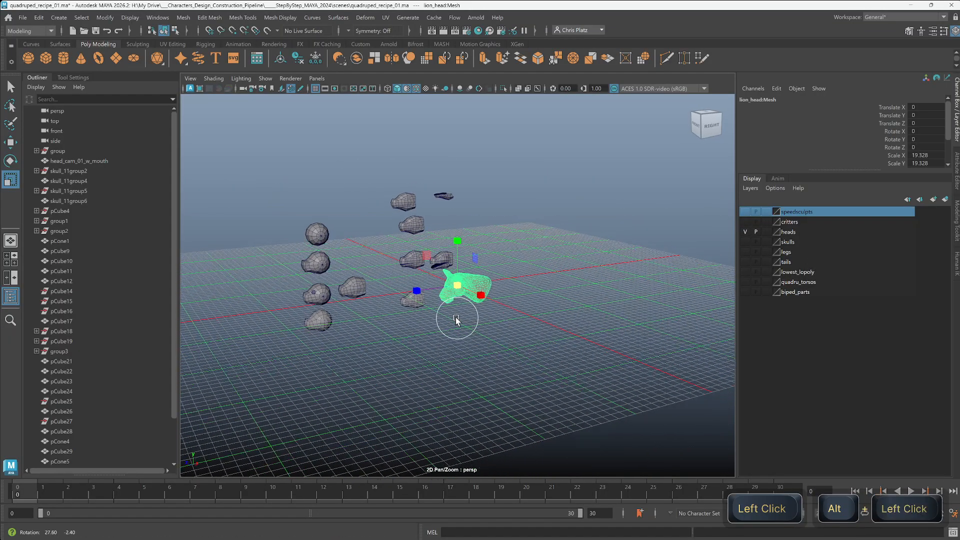
pyautogui.scroll(4, 507, 281)
# Move the lion head in among the low-poly heads, to about Y 17.2 and Z 161.6.
pyautogui.keyDown('alt'); pyautogui.moveTo(463, 289); pyautogui.dragTo(606, 257, button='middle'); pyautogui.keyUp('alt')
pyautogui.keyDown('alt'); pyautogui.moveTo(629, 262); pyautogui.dragTo(391, 200); pyautogui.keyUp('alt')
pyautogui.press('w')
pyautogui.keyDown('alt'); pyautogui.scroll(5, 418, 285); pyautogui.keyUp('alt')
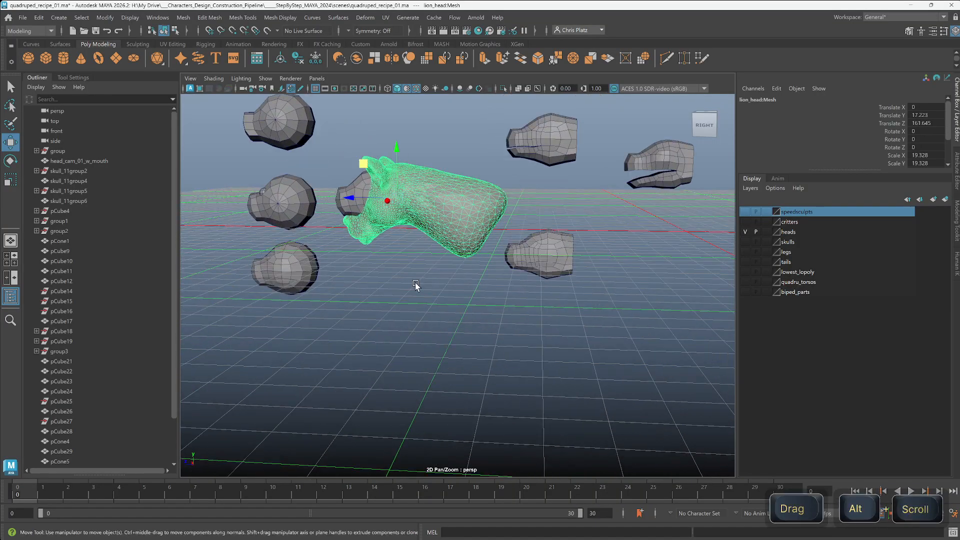
# Scale the lion head uniformly to about 21.3 to suit the size of the low-poly heads.
pyautogui.keyDown('alt'); pyautogui.moveTo(418, 285); pyautogui.dragTo(549, 394, button='middle'); pyautogui.keyUp('alt')
pyautogui.keyDown('alt'); pyautogui.moveTo(549, 394); pyautogui.dragTo(559, 296); pyautogui.keyUp('alt')
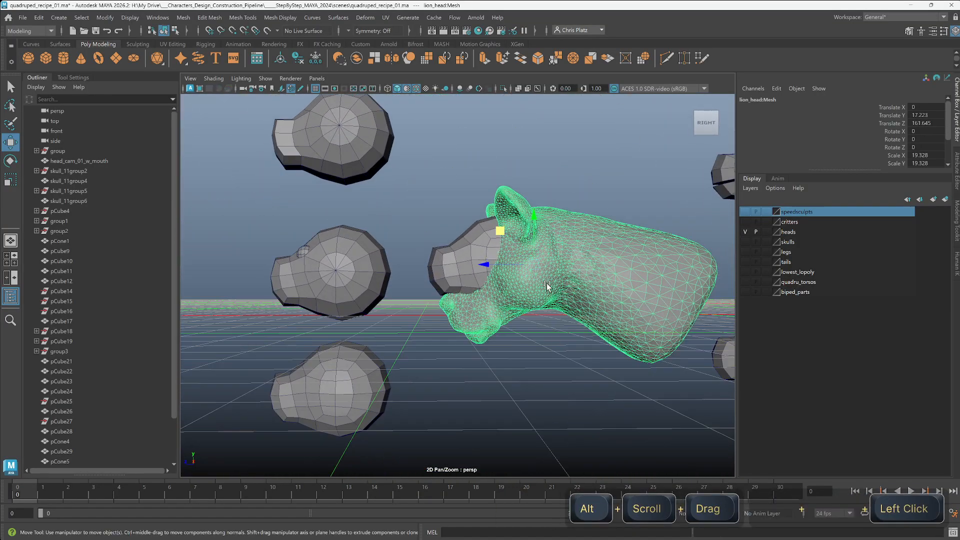
pyautogui.press('r')
pyautogui.moveTo(534, 265); pyautogui.dragTo(554, 262)
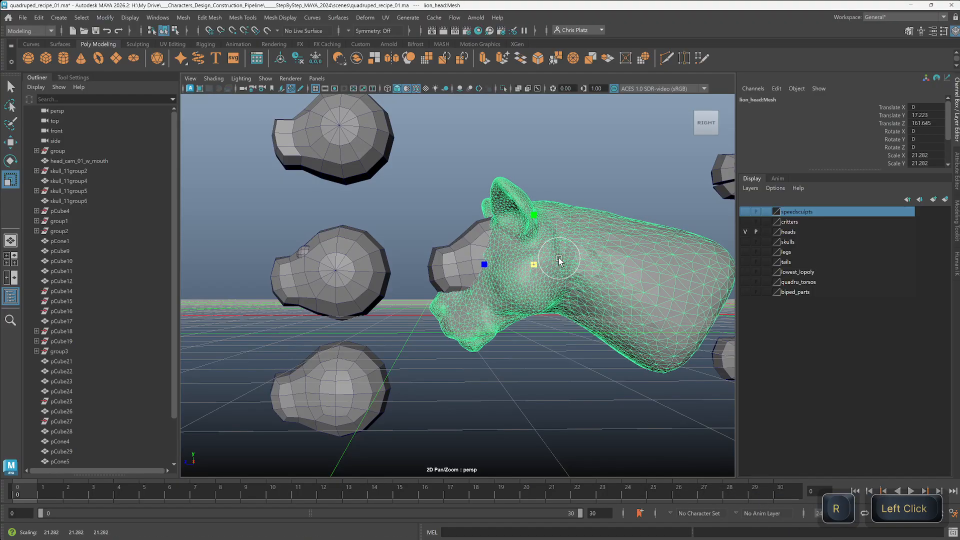
pyautogui.scroll(-5, 521, 279)
# Show the biped_parts layer, move the lion head beside the biped to about Y 41 and Z -36.4, and hide that layer again.
pyautogui.press('w')
pyautogui.keyDown('alt'); pyautogui.moveTo(517, 328); pyautogui.dragTo(590, 280); pyautogui.keyUp('alt')
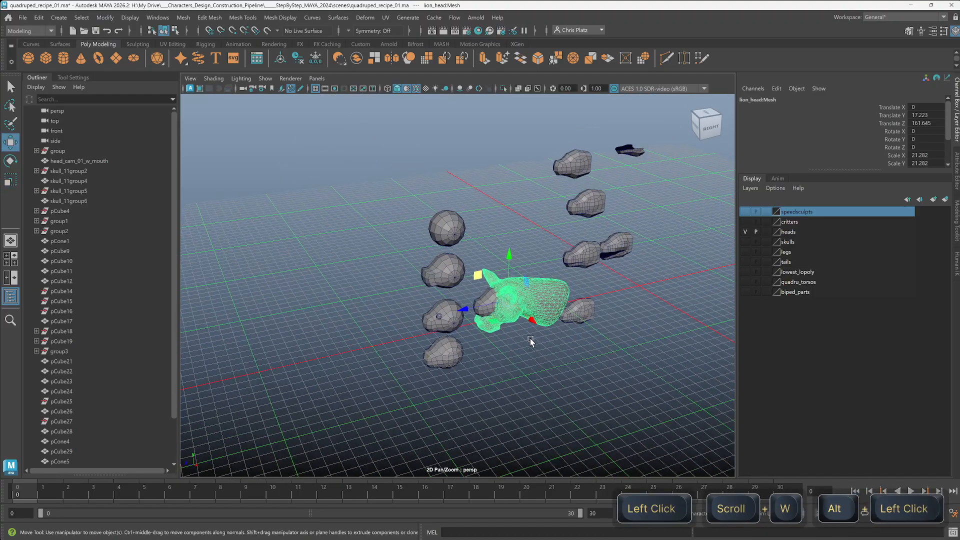
pyautogui.click(745, 292)
pyautogui.keyDown('alt'); pyautogui.moveTo(650, 300); pyautogui.dragTo(470, 390); pyautogui.keyUp('alt')
pyautogui.moveTo(345, 318); pyautogui.dragTo(547, 289)
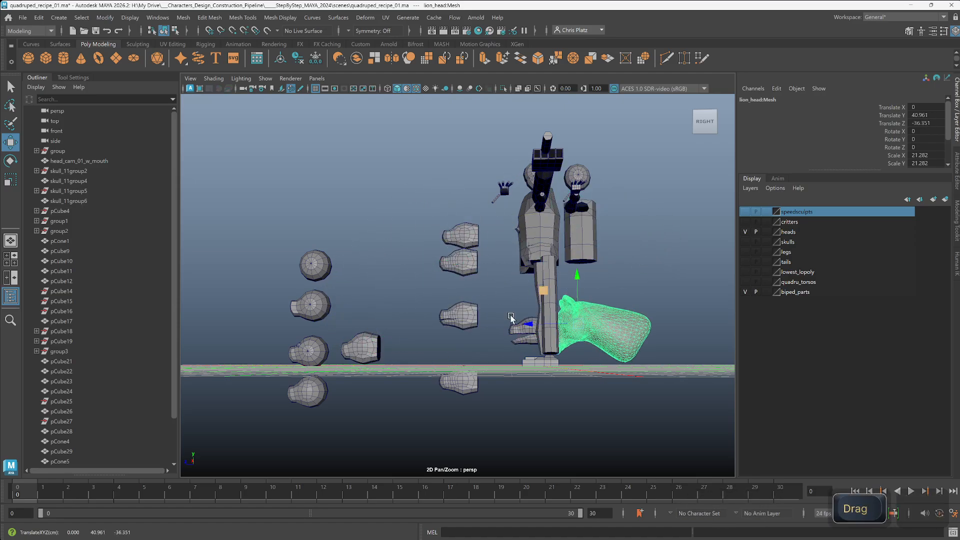
pyautogui.keyDown('alt'); pyautogui.moveTo(511, 318); pyautogui.dragTo(553, 385); pyautogui.keyUp('alt')
pyautogui.click(745, 292)
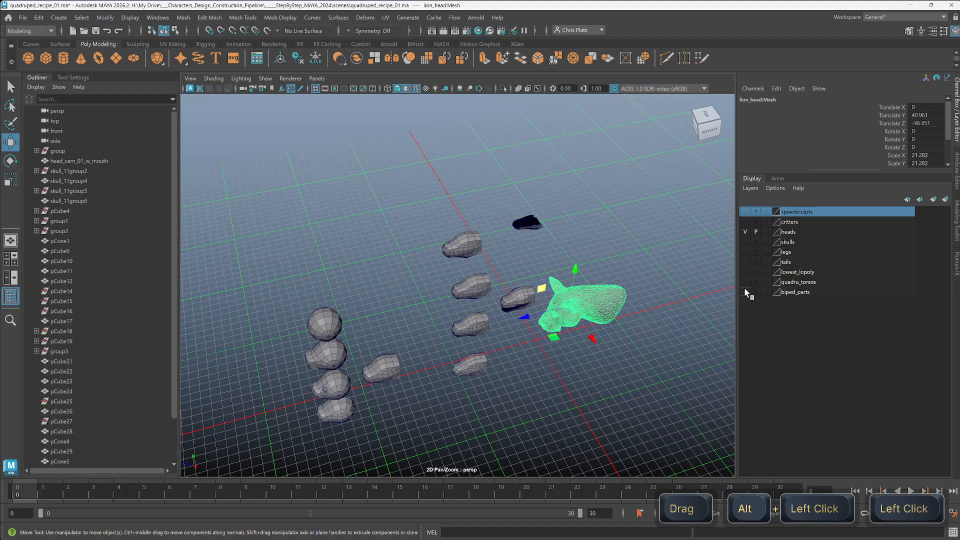
# Hide the heads layer and add the selected lion head to the speedsculpts layer.
pyautogui.click(745, 232)
pyautogui.rightClick(803, 213)
pyautogui.click(830, 238)
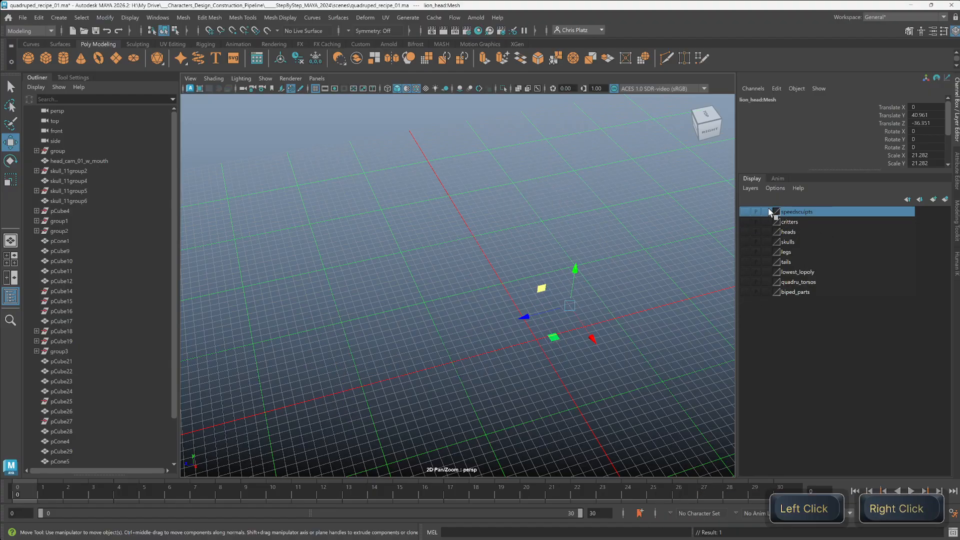
# Show the speedsculpts layer and snap the lion head to the grid origin.
pyautogui.click(745, 212)
pyautogui.moveTo(512, 370)
pyautogui.keyDown('alt'); pyautogui.mouseDown()
pyautogui.moveTo(533, 365)
pyautogui.moveTo(512, 359)
pyautogui.mouseUp(); pyautogui.keyUp('alt')
pyautogui.press('x')
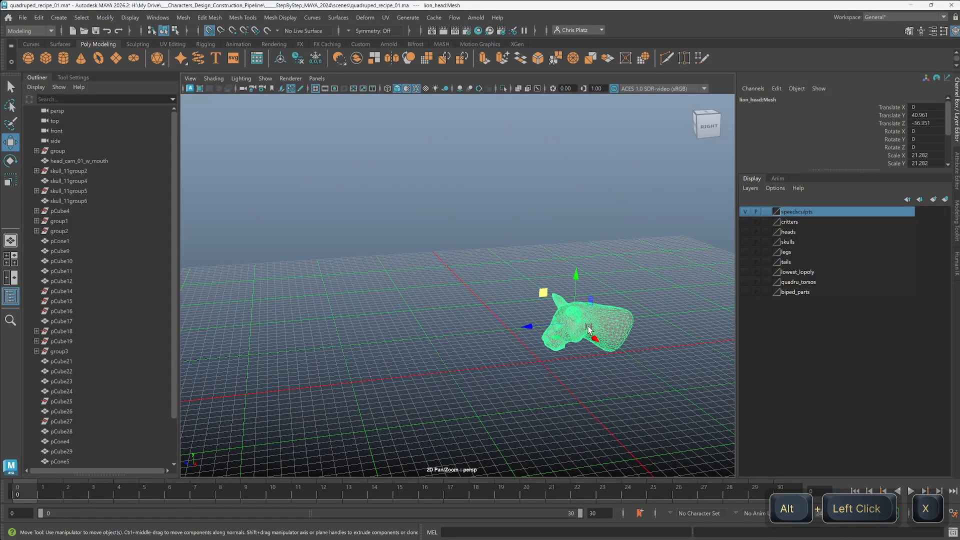
pyautogui.keyDown('alt'); pyautogui.moveTo(588, 329); pyautogui.dragTo(540, 347); pyautogui.keyUp('alt')
pyautogui.keyDown('alt'); pyautogui.moveTo(542, 413); pyautogui.dragTo(611, 430); pyautogui.keyUp('alt')
pyautogui.scroll(3, 538, 336)
pyautogui.keyDown('alt'); pyautogui.moveTo(538, 336); pyautogui.dragTo(409, 257, button='middle'); pyautogui.keyUp('alt')
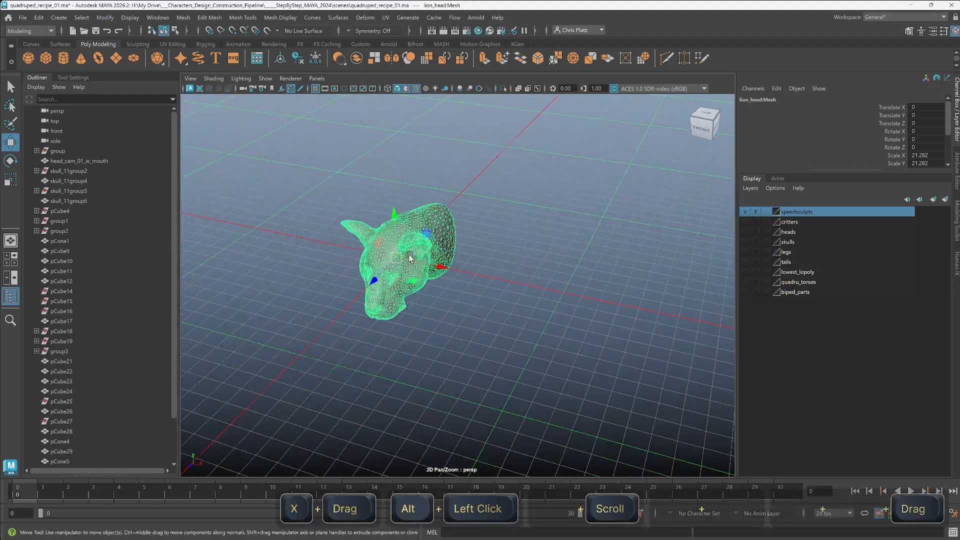
pyautogui.keyDown('alt'); pyautogui.moveTo(485, 290); pyautogui.dragTo(556, 240); pyautogui.keyUp('alt')
# Duplicate the lion head, placing one head beside the other along the X axis, and select the one at the origin.
pyautogui.keyDown('alt'); pyautogui.moveTo(450, 326); pyautogui.dragTo(673, 238, button='middle'); pyautogui.keyUp('alt')
pyautogui.keyDown('alt'); pyautogui.moveTo(673, 238); pyautogui.dragTo(412, 222); pyautogui.keyUp('alt')
pyautogui.hotkey('ctrl', 'd')
pyautogui.keyDown('alt'); pyautogui.moveTo(675, 345); pyautogui.dragTo(632, 328); pyautogui.keyUp('alt')
pyautogui.click(632, 328)
pyautogui.keyDown('alt'); pyautogui.moveTo(566, 331); pyautogui.dragTo(456, 357, button='middle'); pyautogui.keyUp('alt')
pyautogui.scroll(3, 474, 283)
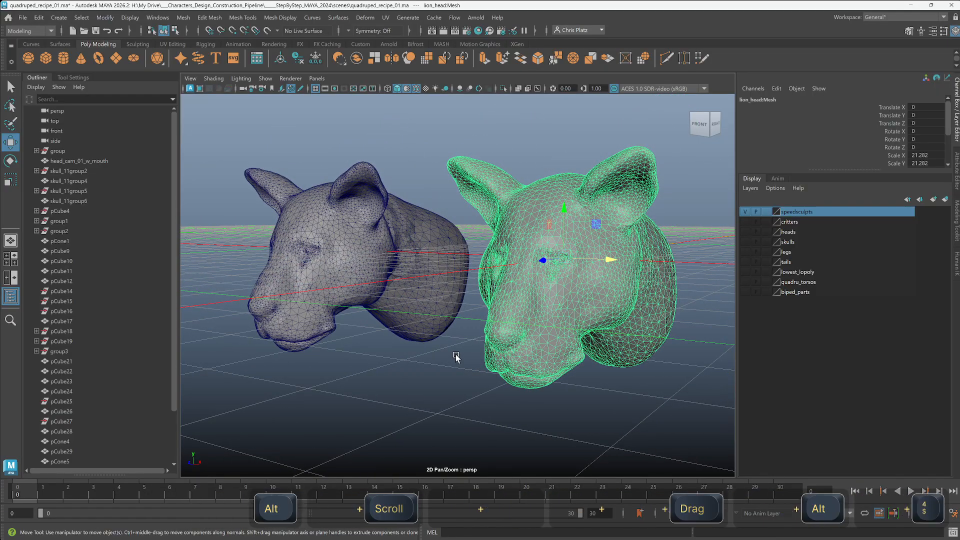
# Turn off the wireframe over the shaded surfaces, deselect, and examine both lion heads from several angles.
pyautogui.hotkey('alt', '5')
pyautogui.keyDown('alt'); pyautogui.moveTo(431, 383); pyautogui.dragTo(470, 391); pyautogui.keyUp('alt')
pyautogui.click(468, 392)
pyautogui.moveTo(659, 302)
pyautogui.keyDown('alt'); pyautogui.mouseDown()
pyautogui.moveTo(600, 300)
pyautogui.moveTo(652, 382)
pyautogui.moveTo(546, 336)
pyautogui.moveTo(470, 357)
pyautogui.mouseUp(); pyautogui.keyUp('alt')
pyautogui.keyDown('alt'); pyautogui.moveTo(470, 356); pyautogui.dragTo(495, 355, button='middle'); pyautogui.keyUp('alt')
pyautogui.scroll(-3, 566, 344)
pyautogui.keyDown('alt'); pyautogui.moveTo(566, 344); pyautogui.dragTo(527, 330); pyautogui.keyUp('alt')
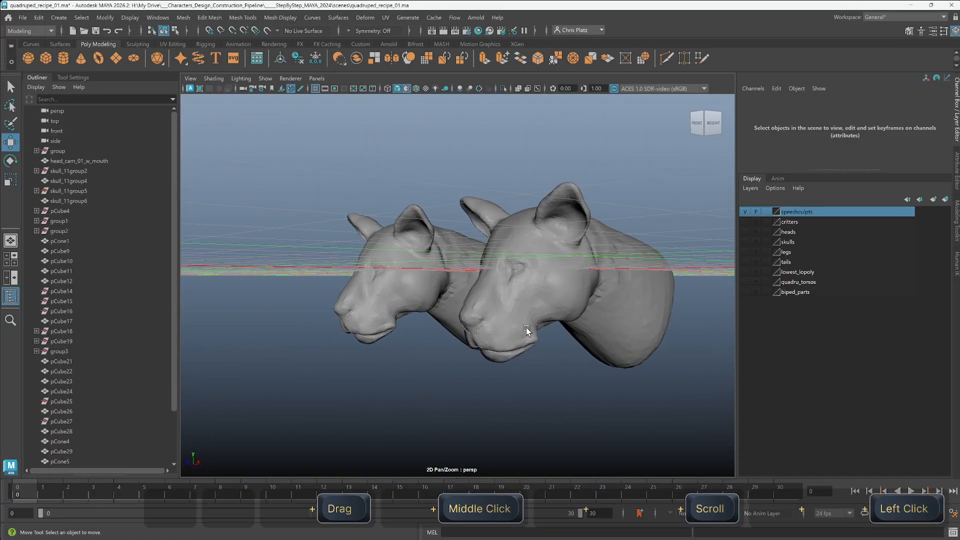
# Select the lion head at the origin.
pyautogui.moveTo(562, 286); pyautogui.dragTo(552, 258, button='right')
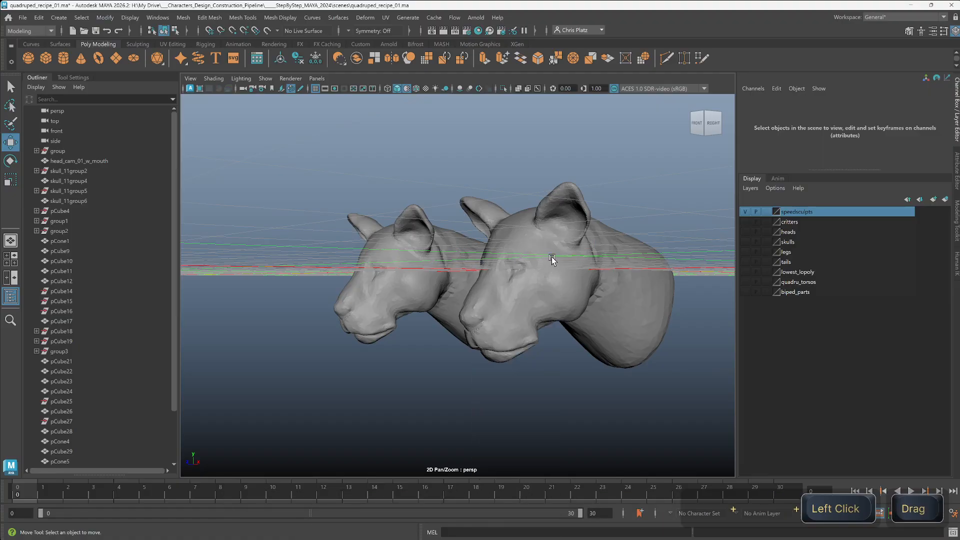
pyautogui.click(576, 280)
pyautogui.keyDown('alt'); pyautogui.moveTo(577, 280); pyautogui.dragTo(520, 300); pyautogui.keyUp('alt')
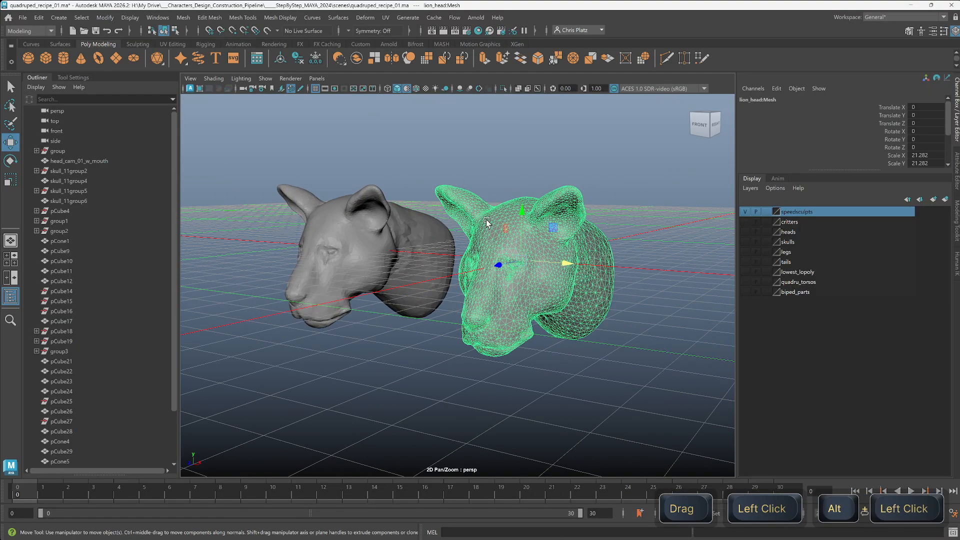
pyautogui.click(185, 18)
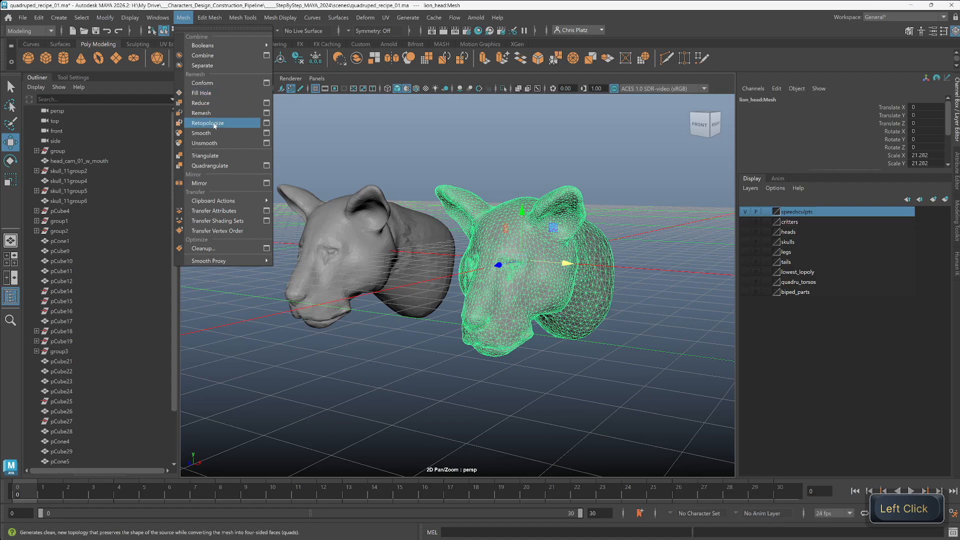
pyautogui.click(267, 123)
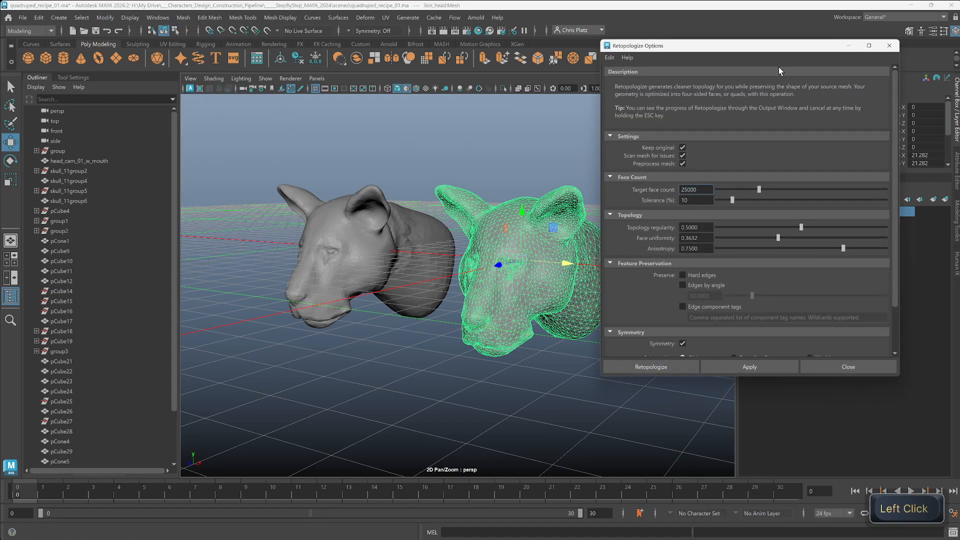
pyautogui.moveTo(780, 46); pyautogui.dragTo(407, 68)
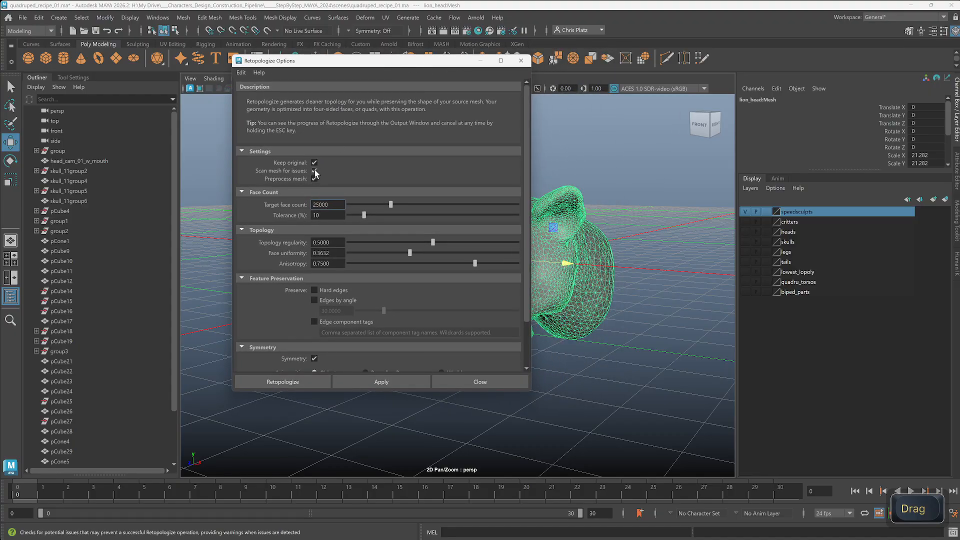
pyautogui.moveTo(328, 204); pyautogui.dragTo(258, 203)
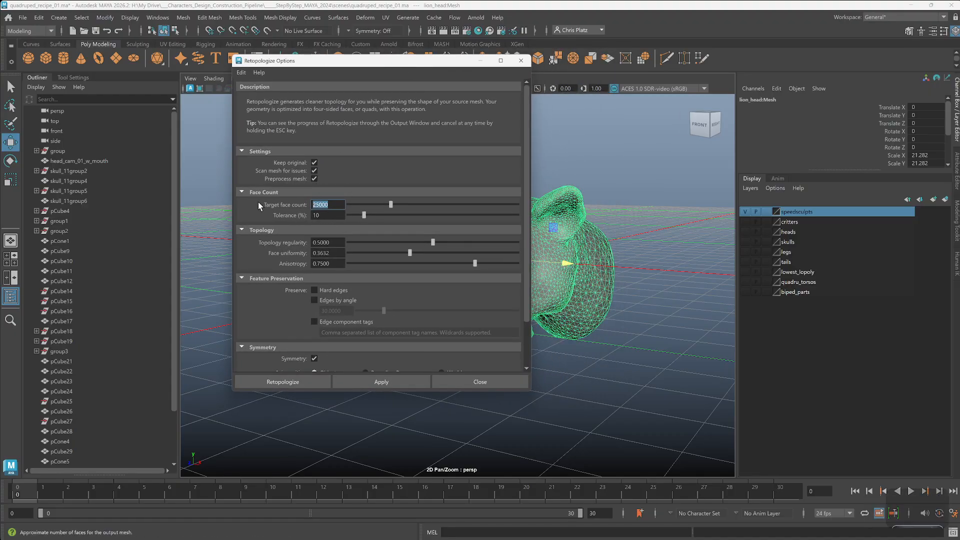
pyautogui.write('15000')
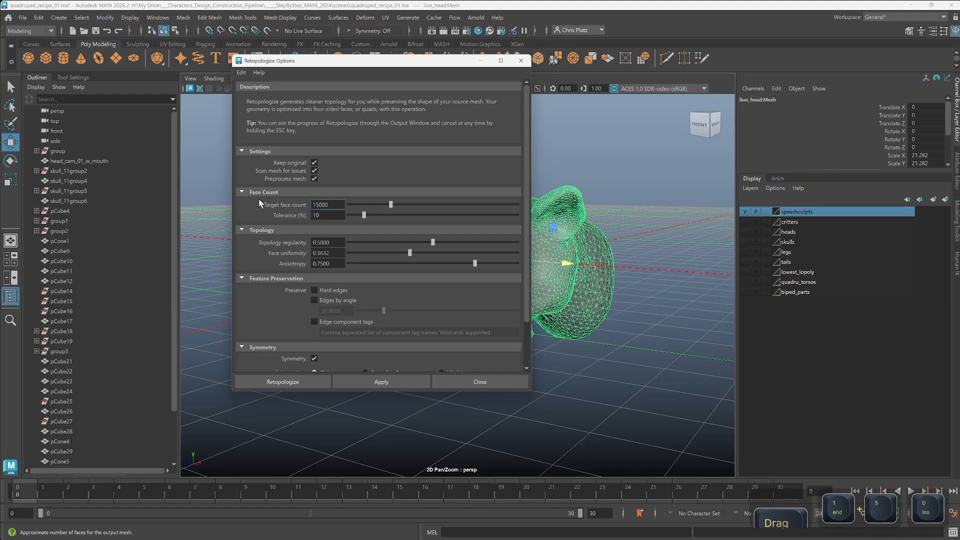
pyautogui.scroll(-3, 420, 295)
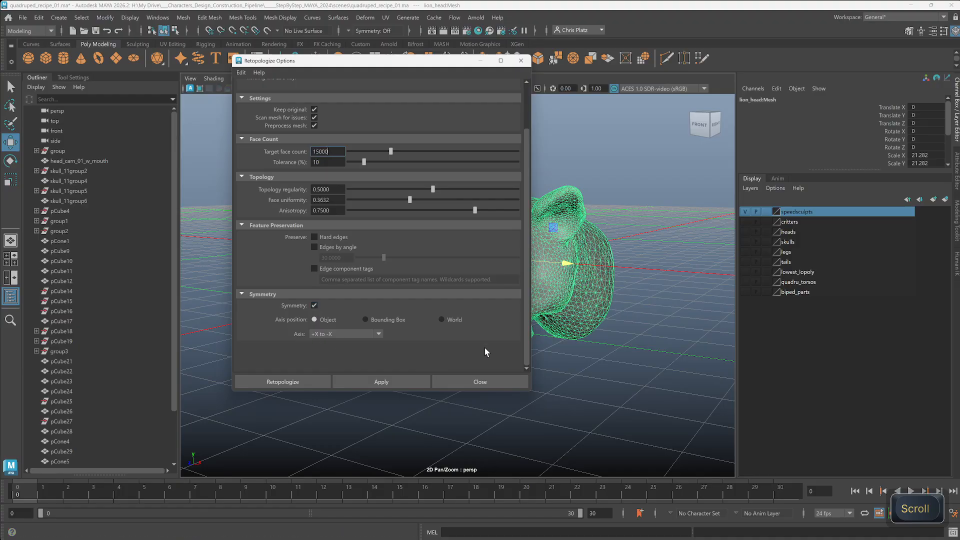
pyautogui.press('super')
pyautogui.moveTo(424, 61); pyautogui.dragTo(945, 218)
pyautogui.keyDown('alt'); pyautogui.moveTo(615, 238); pyautogui.dragTo(890, 157); pyautogui.keyUp('alt')
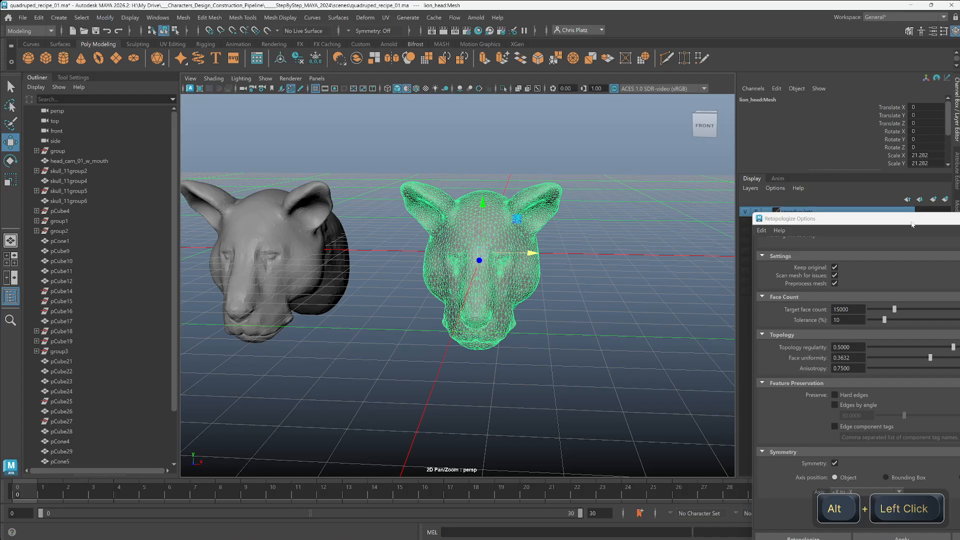
pyautogui.moveTo(919, 218); pyautogui.dragTo(363, 101)
pyautogui.click(427, 416)
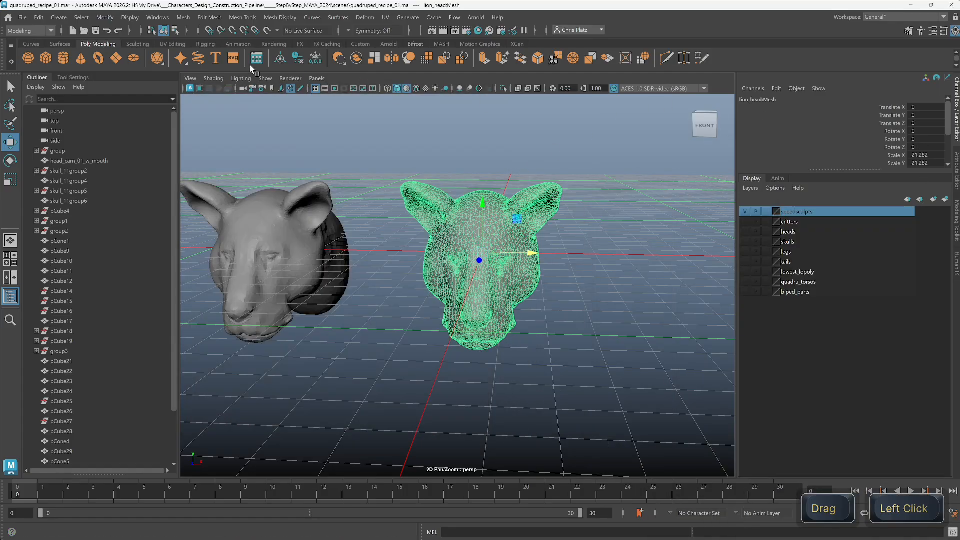
# Freeze the selected lion head's transformations and retopologize it with a 25000 target face count and object symmetry from +X to -X.
pyautogui.click(315, 59)
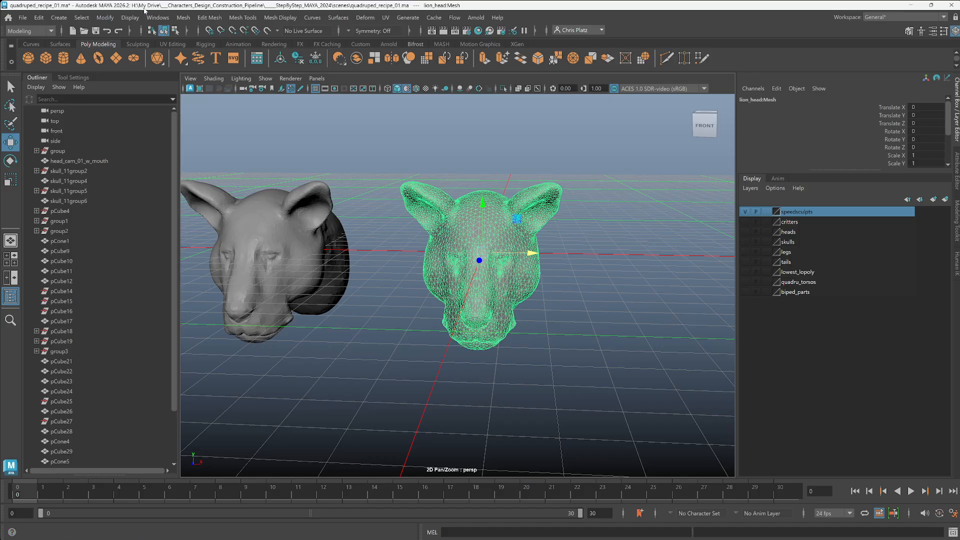
pyautogui.click(183, 18)
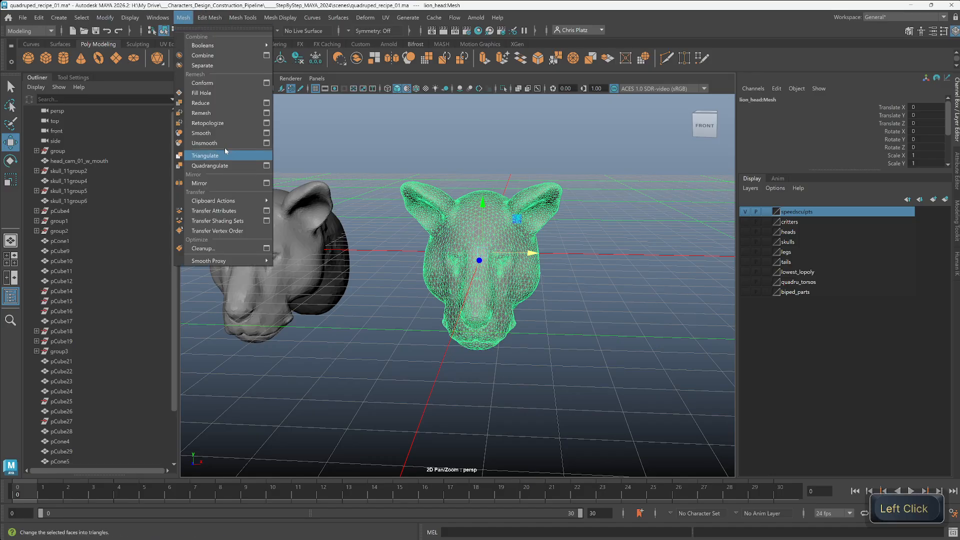
pyautogui.click(267, 124)
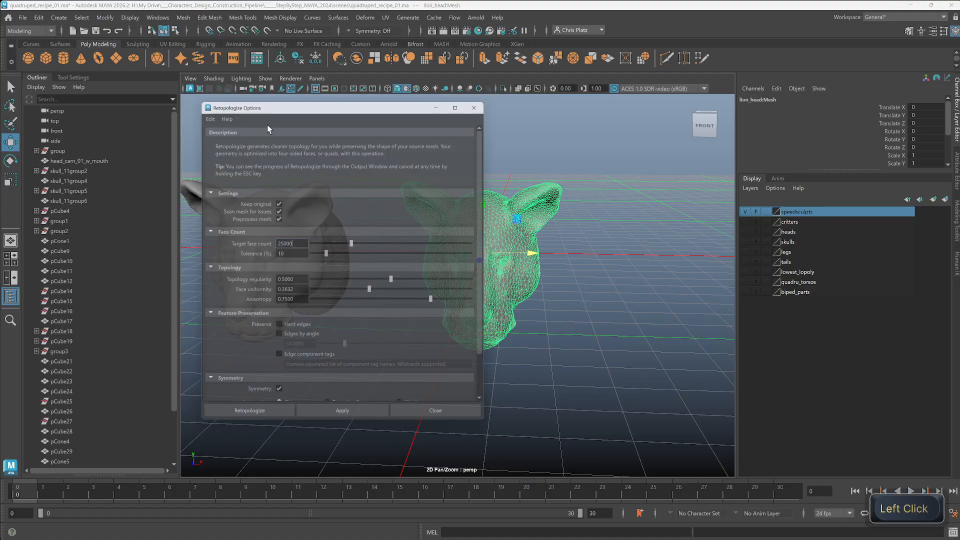
pyautogui.scroll(-3, 358, 372)
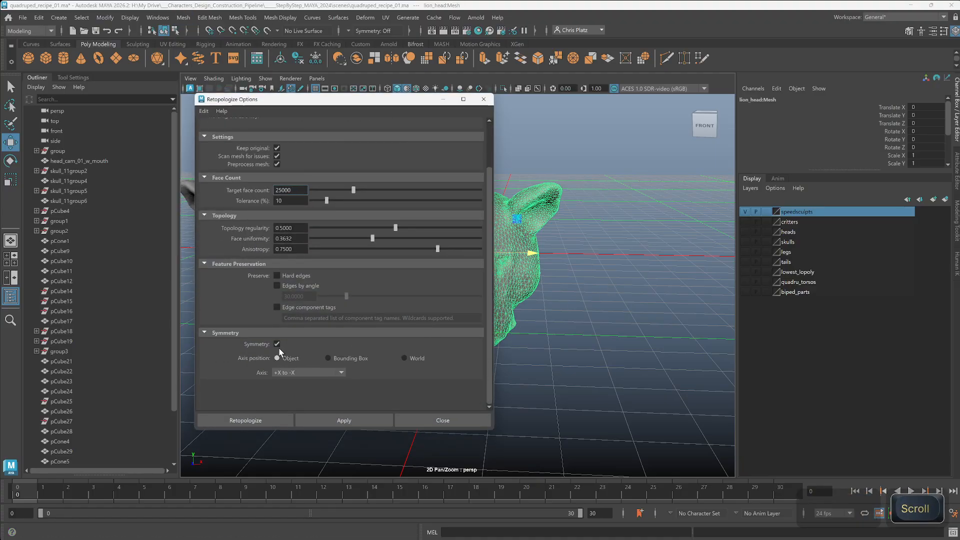
pyautogui.moveTo(350, 99); pyautogui.dragTo(160, 70)
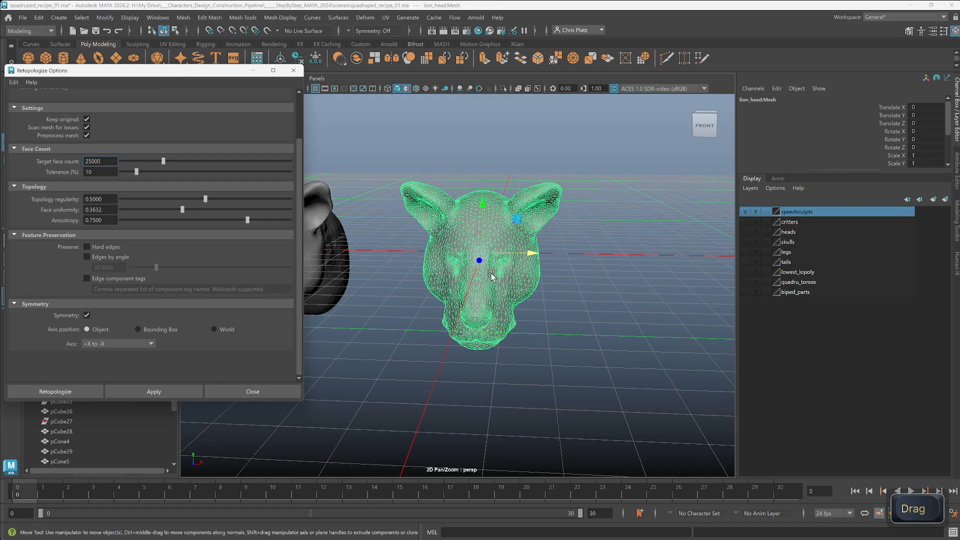
pyautogui.scroll(5, 512, 281)
pyautogui.keyDown('alt'); pyautogui.moveTo(511, 281); pyautogui.dragTo(250, 377); pyautogui.keyUp('alt')
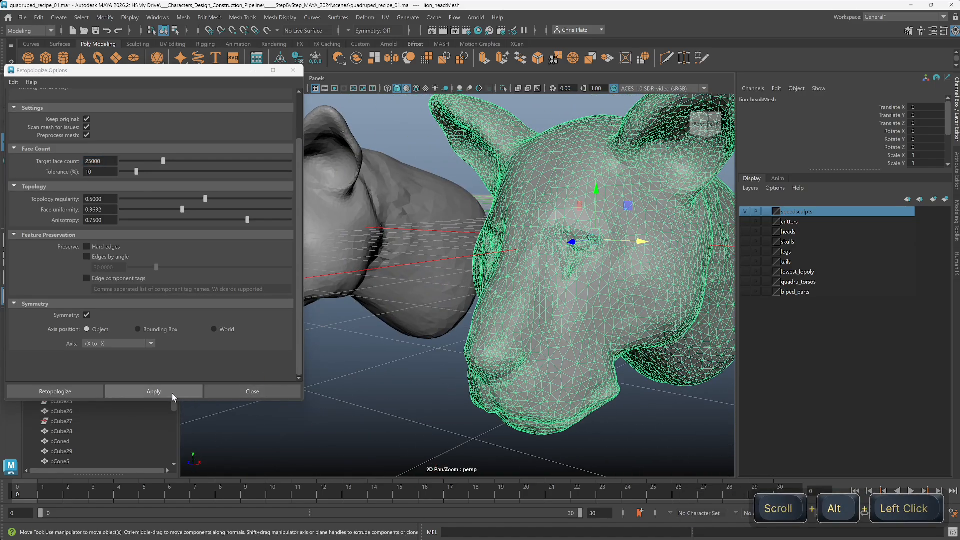
pyautogui.click(81, 391)
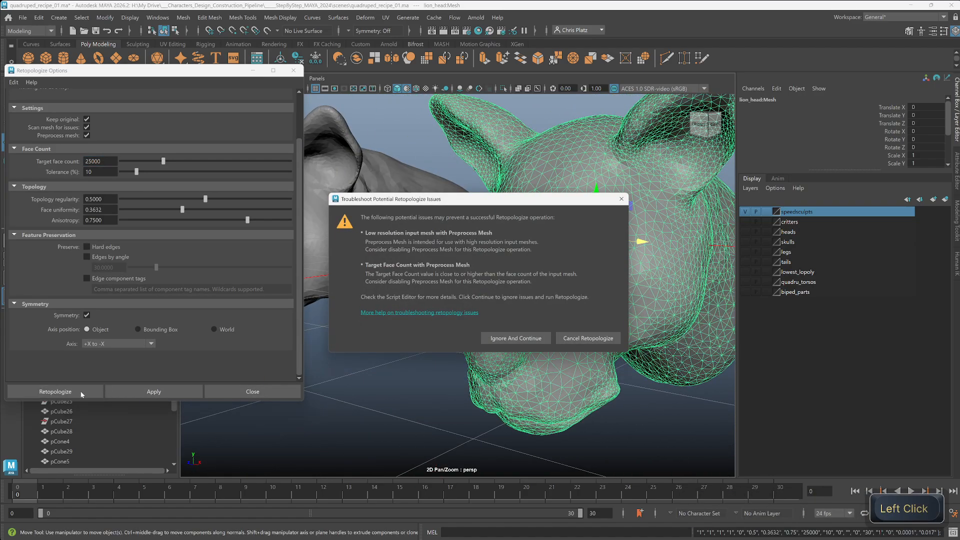
pyautogui.click(516, 339)
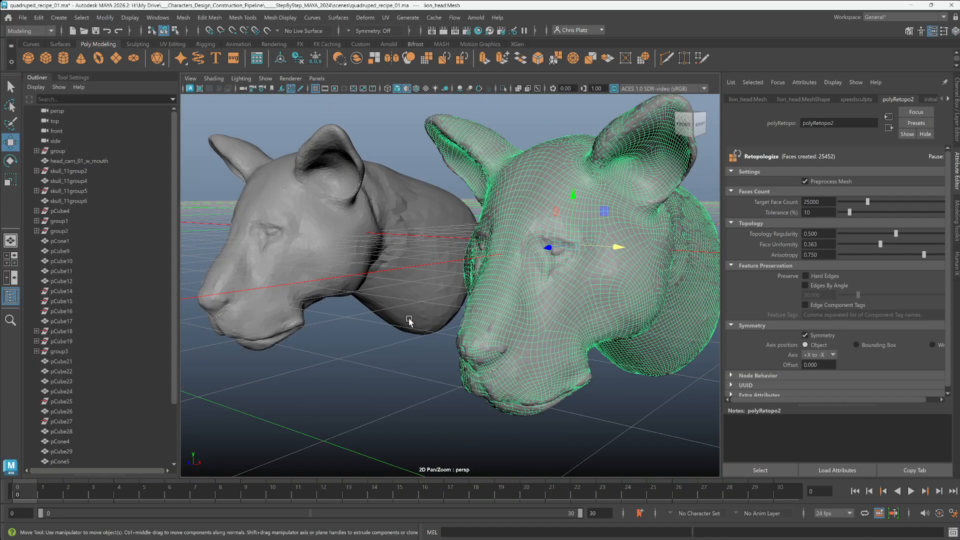
# Move the retopologized head aside along X and place the original triangulated head above the first duplicate.
pyautogui.keyDown('alt'); pyautogui.moveTo(411, 319); pyautogui.dragTo(445, 316); pyautogui.keyUp('alt')
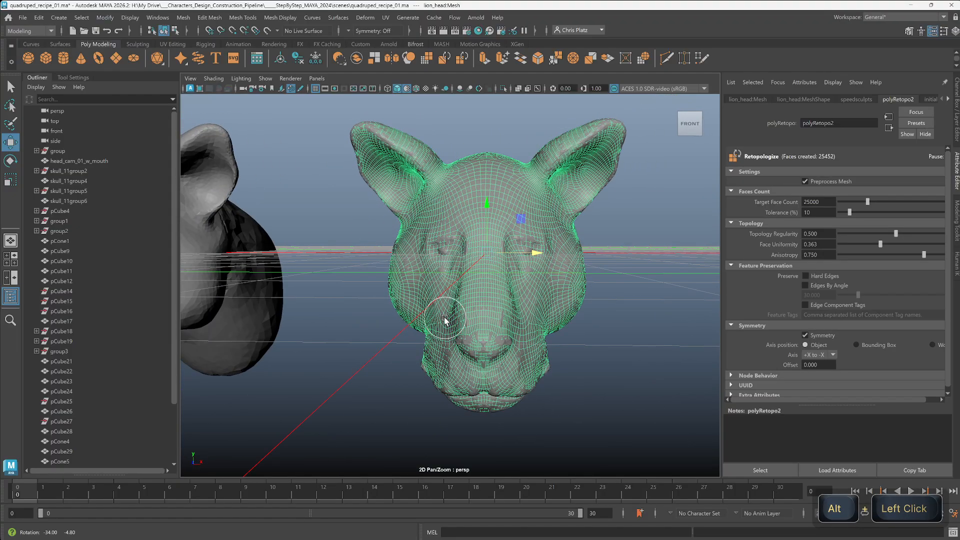
pyautogui.scroll(-5, 445, 316)
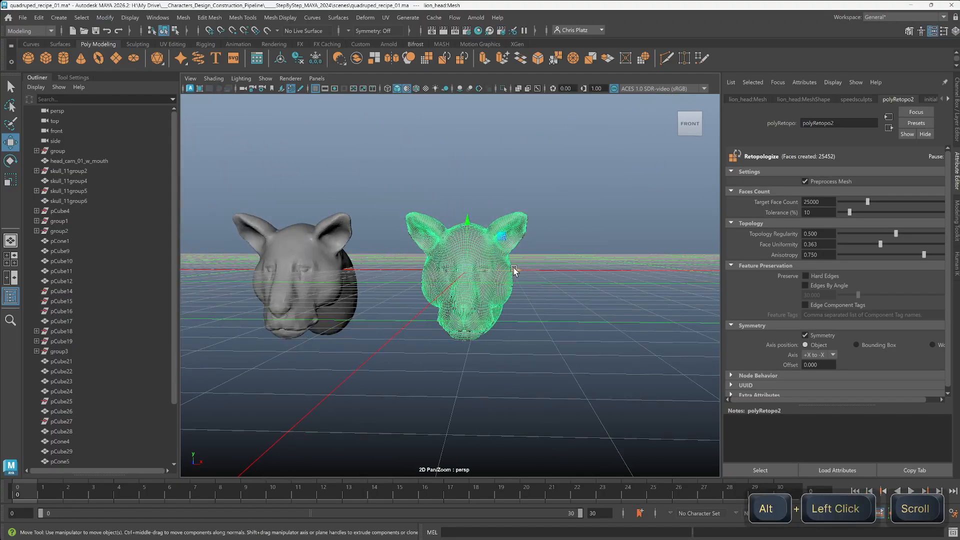
pyautogui.moveTo(515, 270); pyautogui.dragTo(645, 271)
pyautogui.click(482, 272)
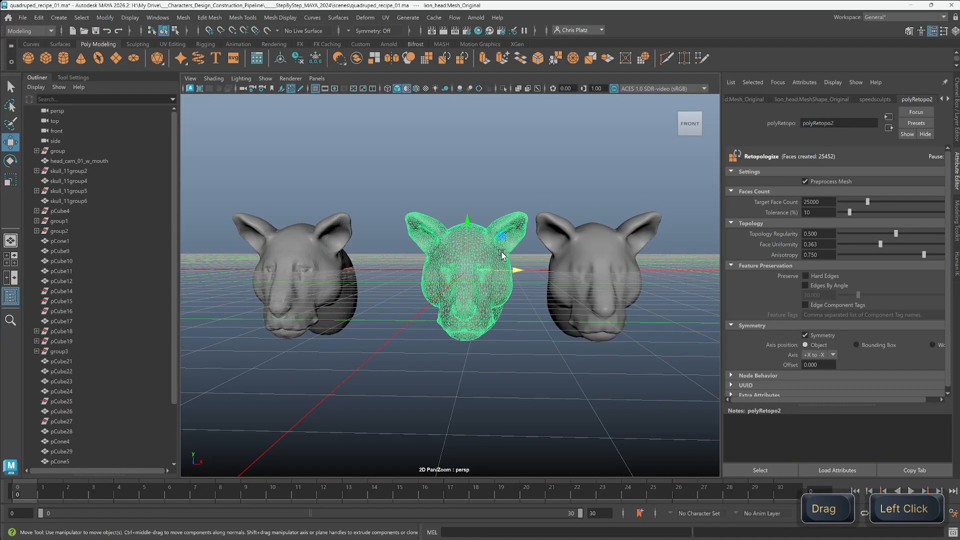
pyautogui.moveTo(500, 245); pyautogui.dragTo(319, 114)
# Select the retopologized lion head and snap it back to the grid origin along X.
pyautogui.click(607, 266)
pyautogui.moveTo(644, 269); pyautogui.dragTo(470, 274)
pyautogui.press('x')
# Examine the retopologized head's surface and quad wireframe from the front, sides and back.
pyautogui.keyDown('alt'); pyautogui.moveTo(550, 324); pyautogui.dragTo(504, 331); pyautogui.keyUp('alt')
pyautogui.scroll(3, 622, 386)
pyautogui.click(609, 414)
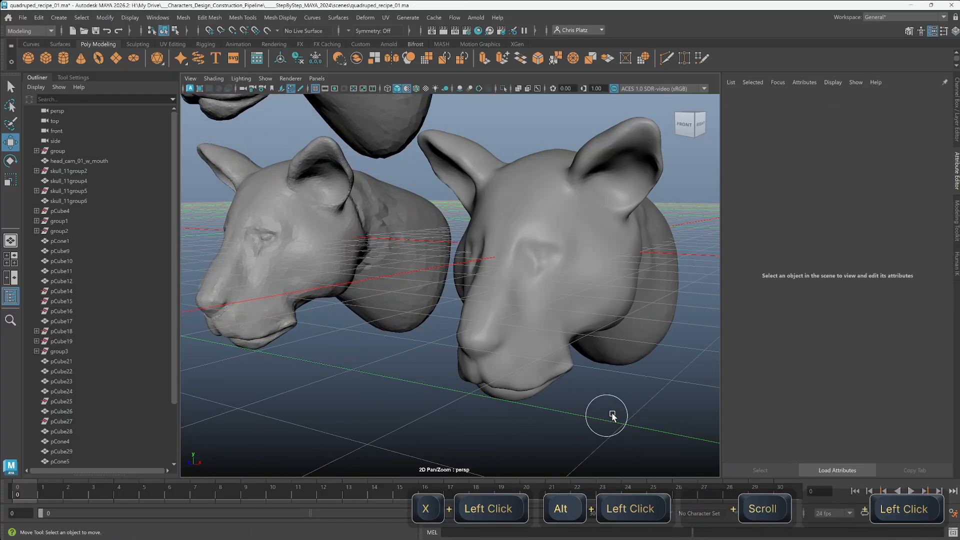
pyautogui.keyDown('alt'); pyautogui.moveTo(609, 413); pyautogui.dragTo(578, 283); pyautogui.keyUp('alt')
pyautogui.click(491, 369)
pyautogui.keyDown('alt'); pyautogui.moveTo(492, 369); pyautogui.dragTo(526, 365); pyautogui.keyUp('alt')
pyautogui.scroll(-3, 555, 392)
pyautogui.scroll(3, 555, 391)
pyautogui.moveTo(575, 388)
pyautogui.keyDown('alt'); pyautogui.mouseDown()
pyautogui.moveTo(596, 384)
pyautogui.moveTo(563, 381)
pyautogui.mouseUp(); pyautogui.keyUp('alt')
pyautogui.keyDown('alt'); pyautogui.moveTo(349, 196); pyautogui.dragTo(477, 228); pyautogui.keyUp('alt')
pyautogui.keyDown('alt'); pyautogui.moveTo(477, 340); pyautogui.dragTo(472, 270); pyautogui.keyUp('alt')
pyautogui.scroll(3, 482, 181)
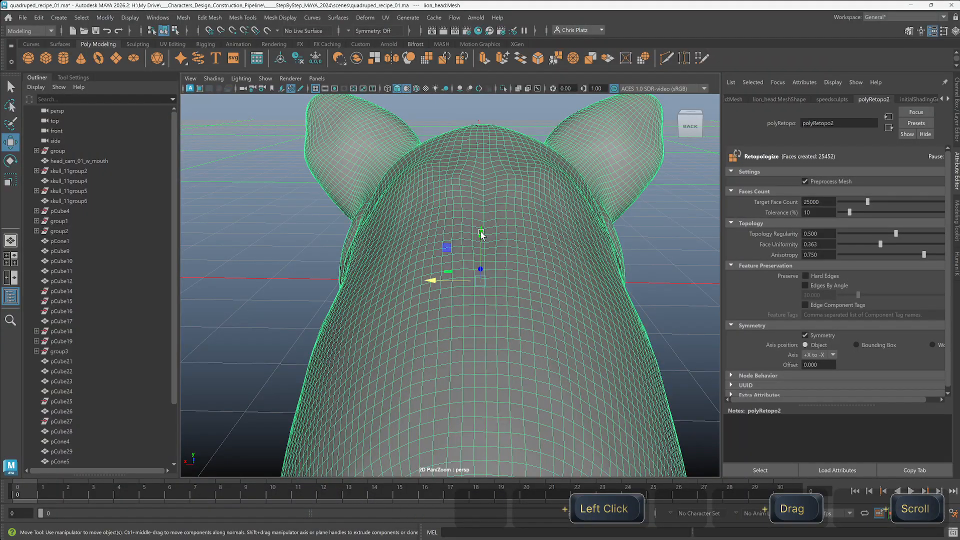
pyautogui.scroll(-5, 484, 404)
pyautogui.keyDown('alt'); pyautogui.moveTo(480, 334); pyautogui.dragTo(567, 317); pyautogui.keyUp('alt')
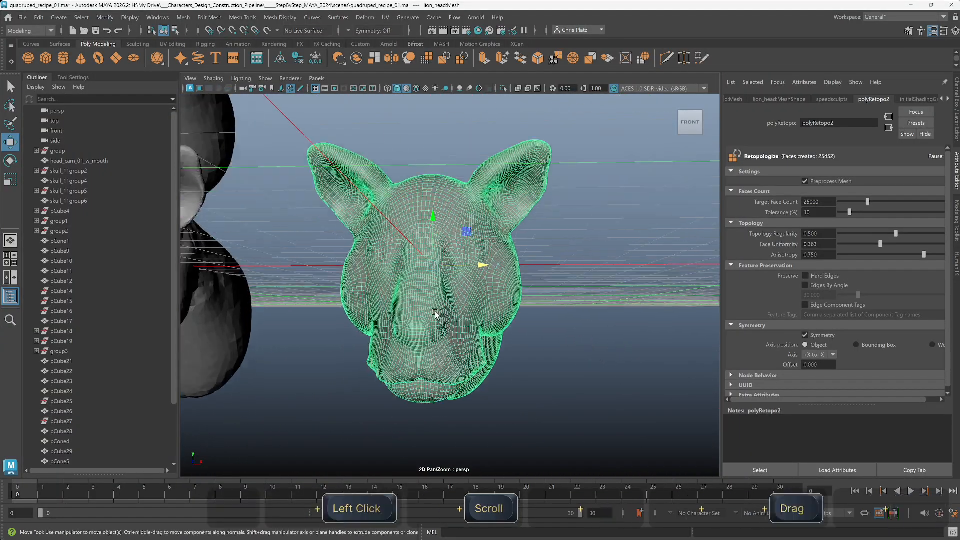
pyautogui.scroll(3, 437, 316)
pyautogui.keyDown('alt'); pyautogui.moveTo(435, 319); pyautogui.dragTo(429, 317); pyautogui.keyUp('alt')
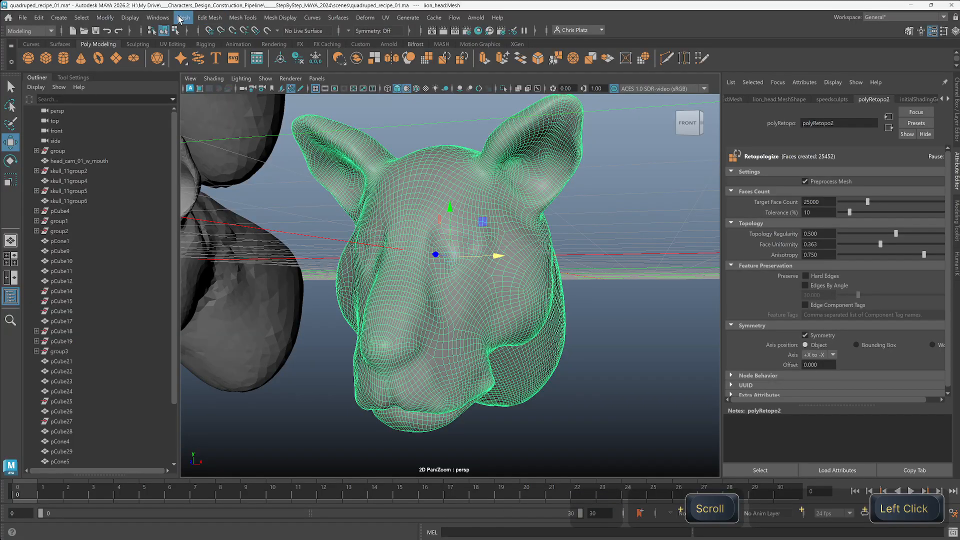
pyautogui.click(183, 17)
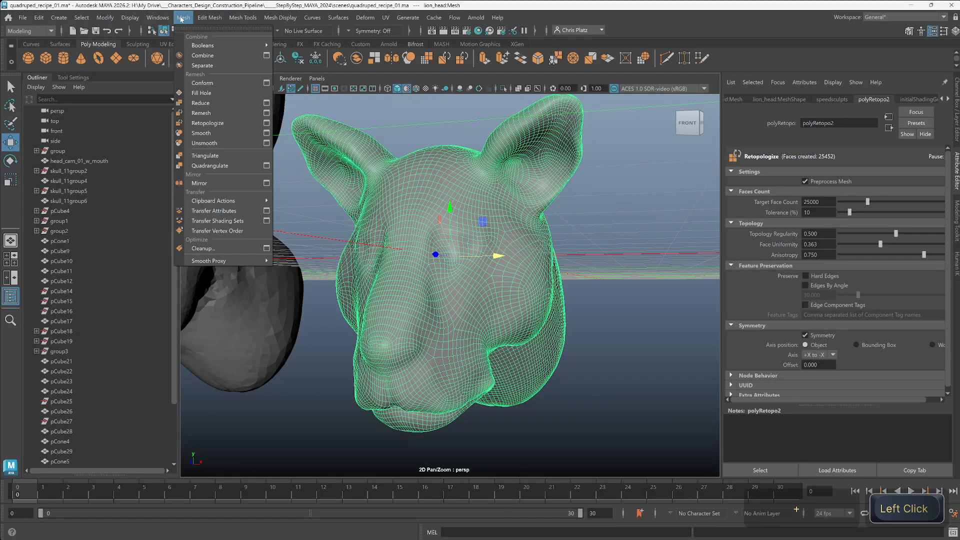
pyautogui.click(208, 123)
pyautogui.click(623, 199)
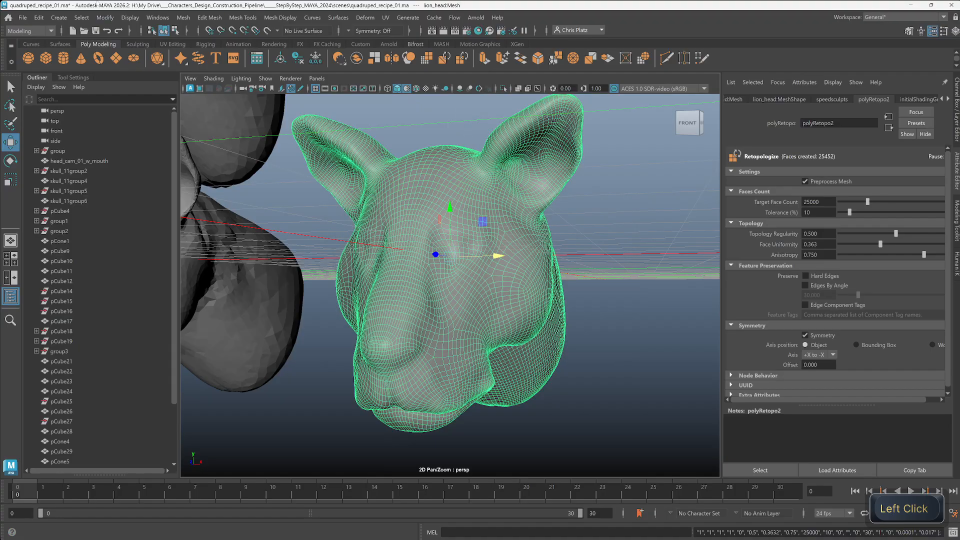
# Retopologize the selected head again with the target face count set to 5000, keeping the original and symmetry enabled.
pyautogui.click(183, 17)
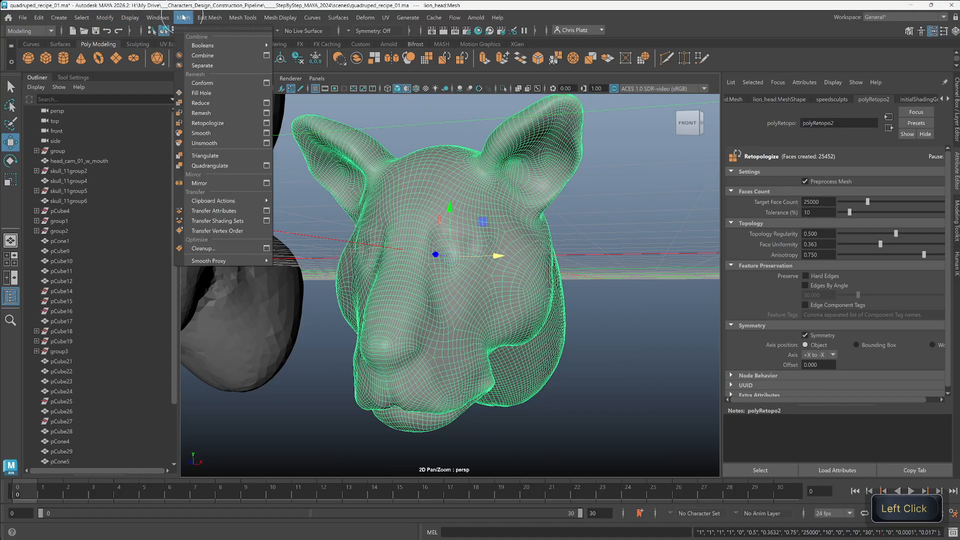
pyautogui.click(267, 123)
pyautogui.moveTo(221, 78); pyautogui.dragTo(825, 68)
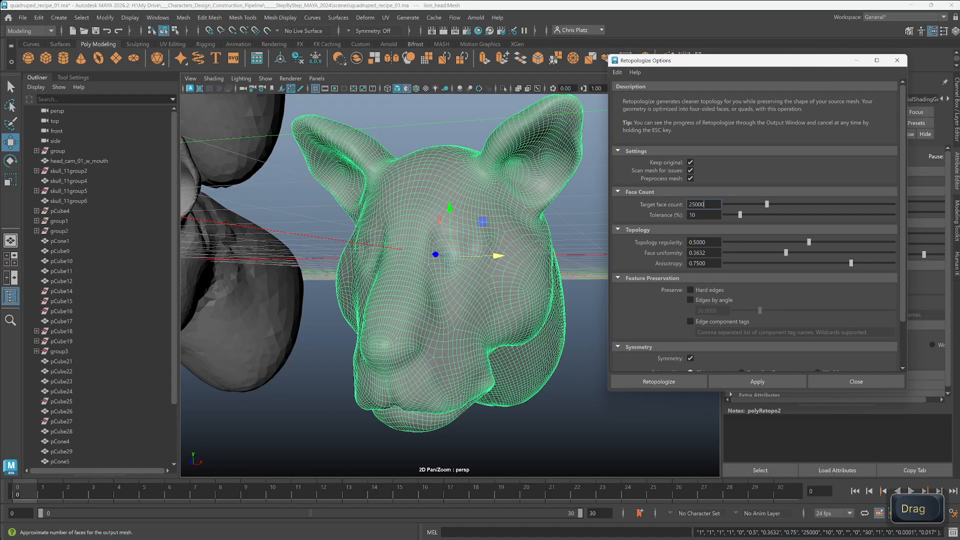
pyautogui.click(692, 204)
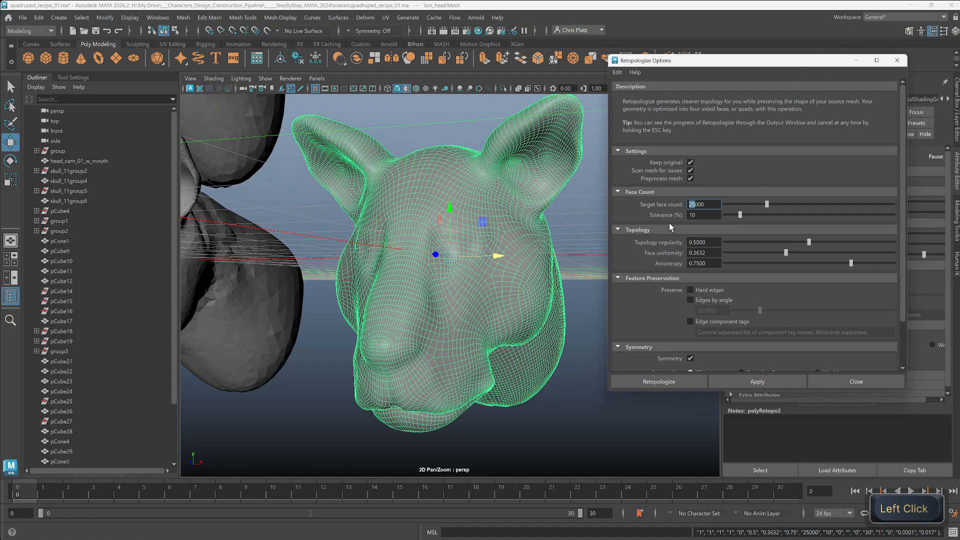
pyautogui.press('BackSpace')
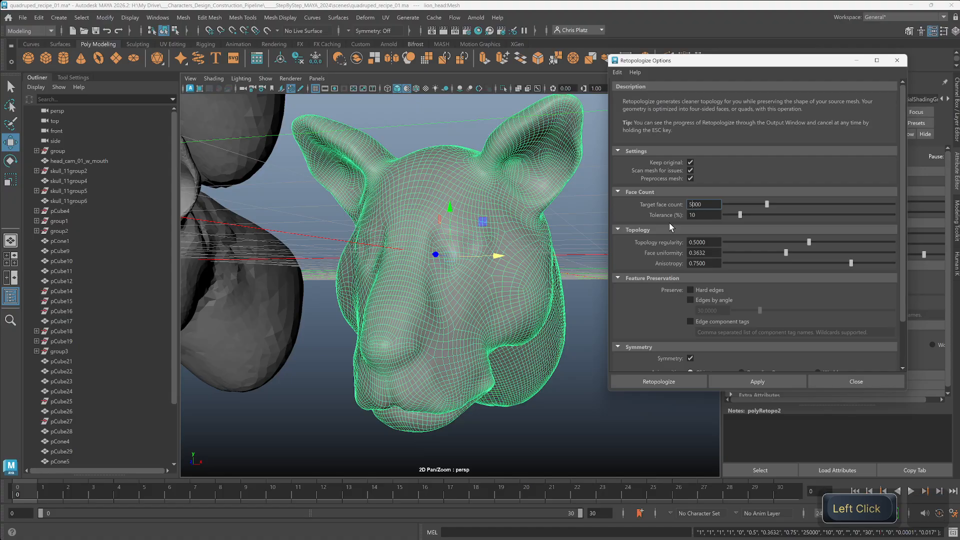
pyautogui.click(680, 383)
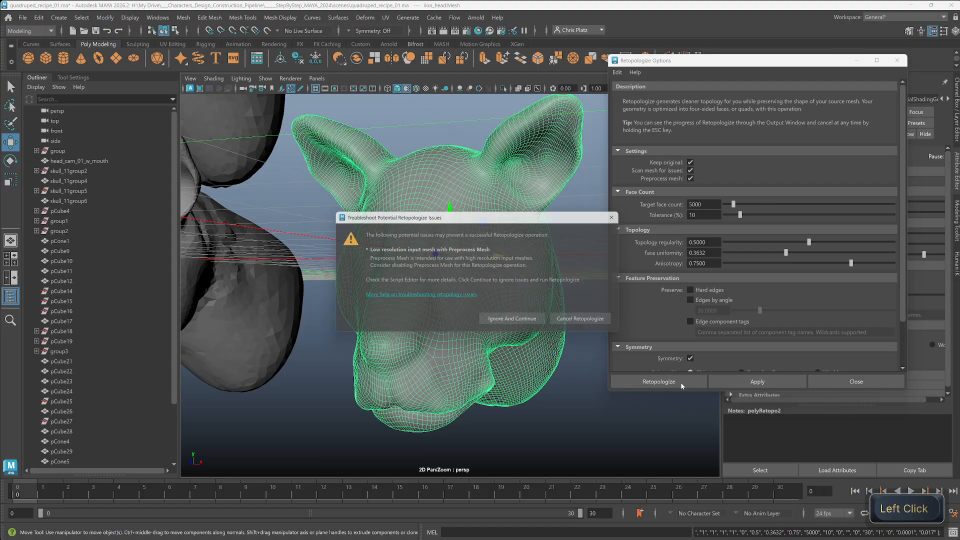
pyautogui.click(527, 322)
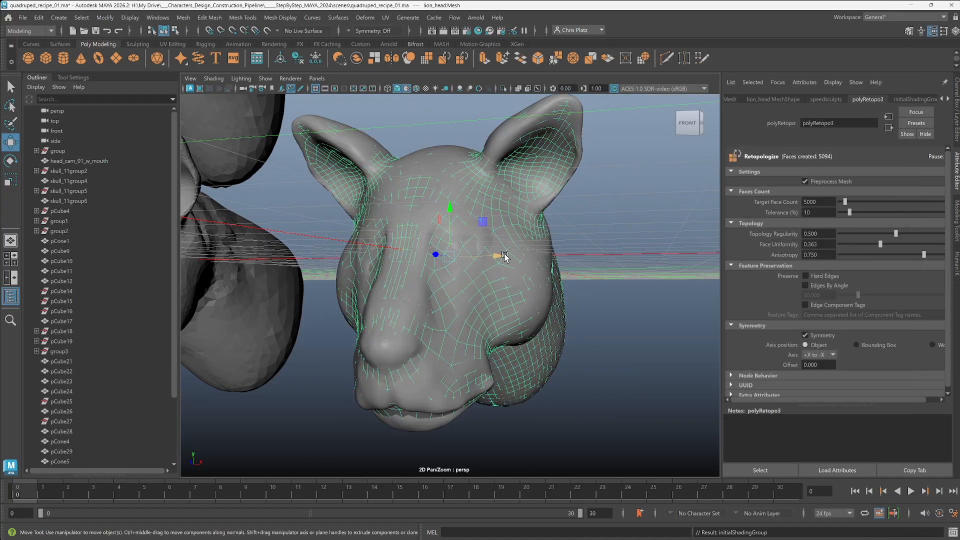
# Move the 5000-face head aside along X and place the 25000-face head in the upper row beside the original sculpt.
pyautogui.moveTo(505, 257); pyautogui.dragTo(603, 262)
pyautogui.click(476, 262)
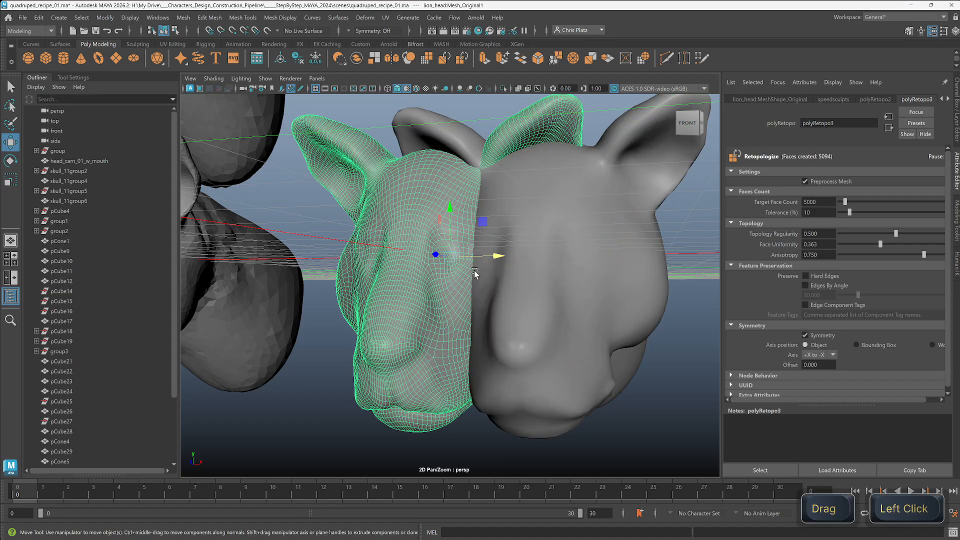
pyautogui.scroll(-6, 474, 273)
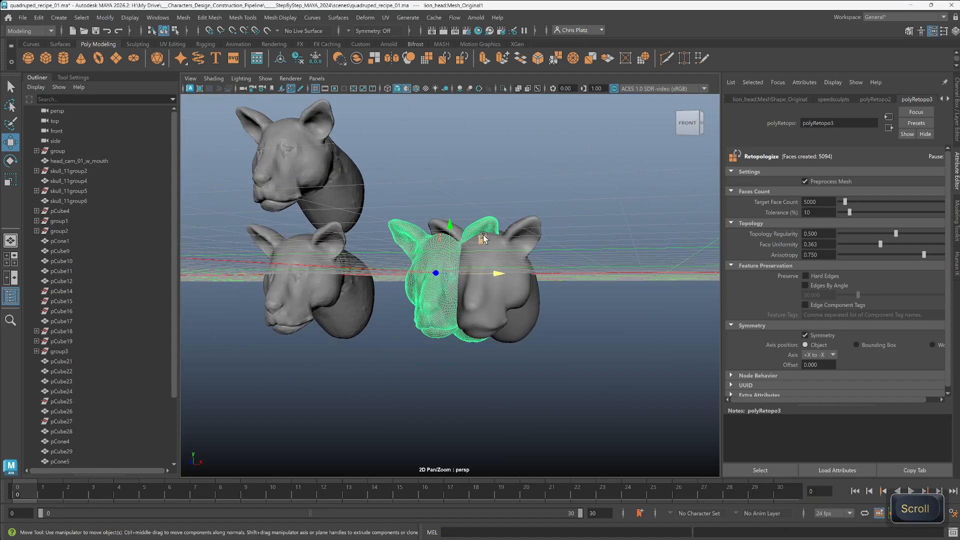
pyautogui.moveTo(483, 239); pyautogui.dragTo(457, 109)
# Snap the 5000-face lion head to the grid origin, clear its construction history and leave it selected.
pyautogui.click(500, 281)
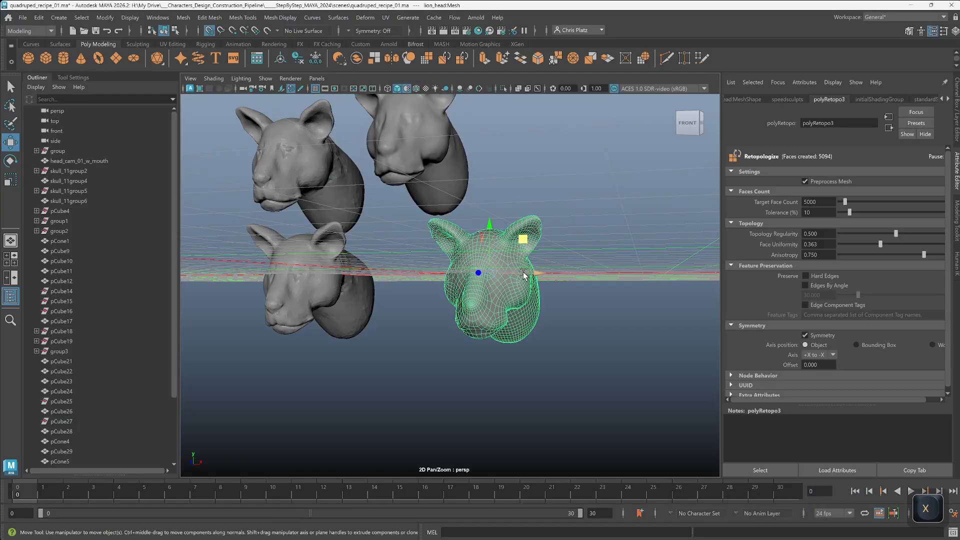
pyautogui.moveTo(508, 273); pyautogui.dragTo(492, 290)
pyautogui.scroll(5, 501, 294)
pyautogui.scroll(-4, 499, 261)
pyautogui.click(510, 315)
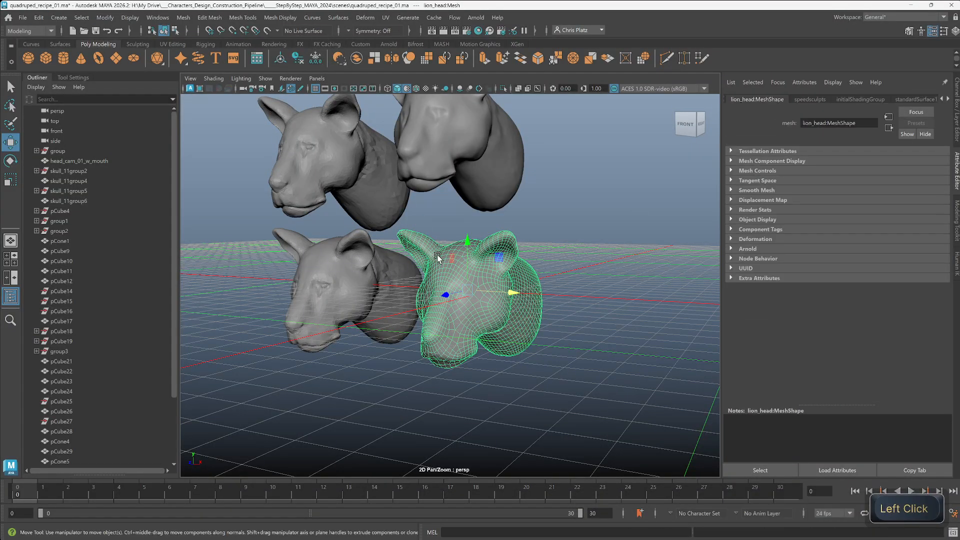
# Save the scene under the new name quadruped_recipe_02_speedsculpts.ma in the scenes folder.
pyautogui.click(23, 18)
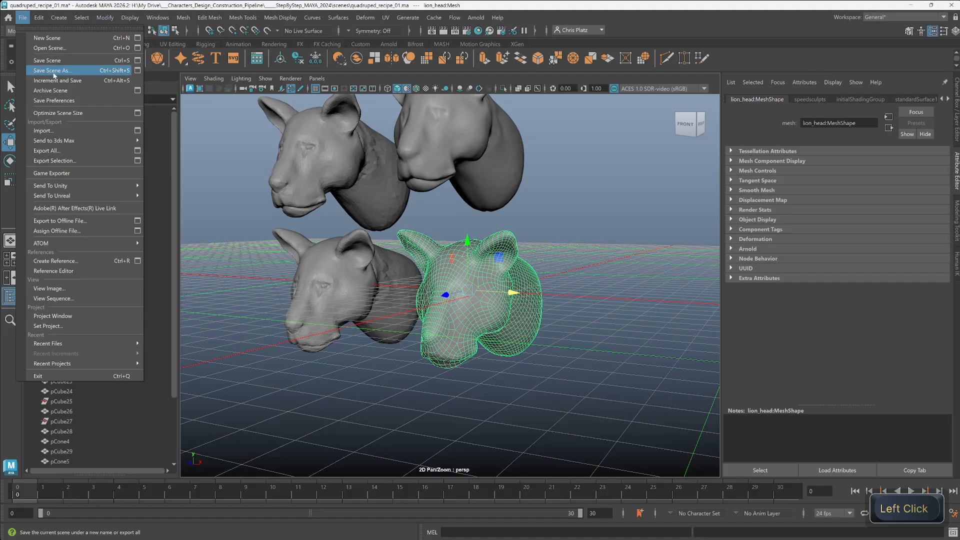
pyautogui.click(55, 75)
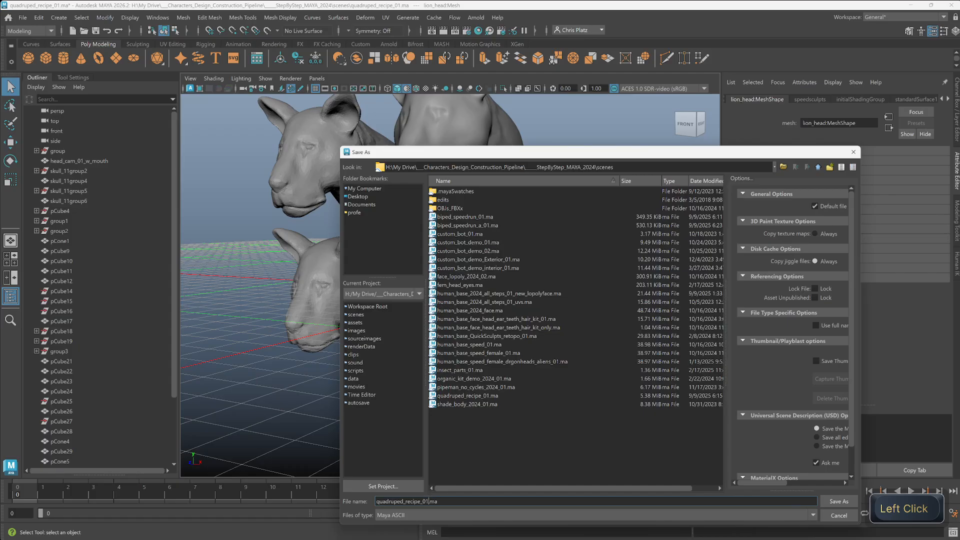
pyautogui.press('BackSpace')
pyautogui.write('2_')
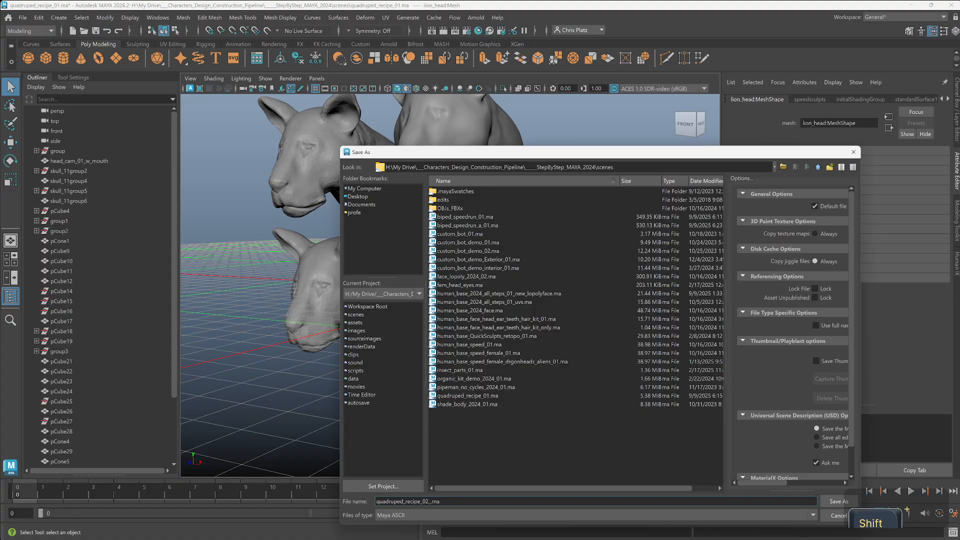
pyautogui.write('speedsculpts')
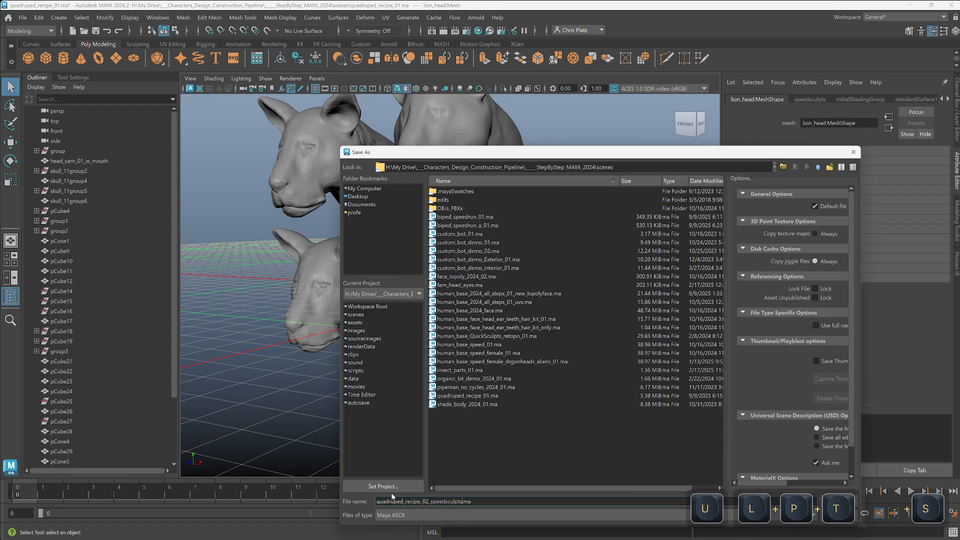
pyautogui.click(837, 502)
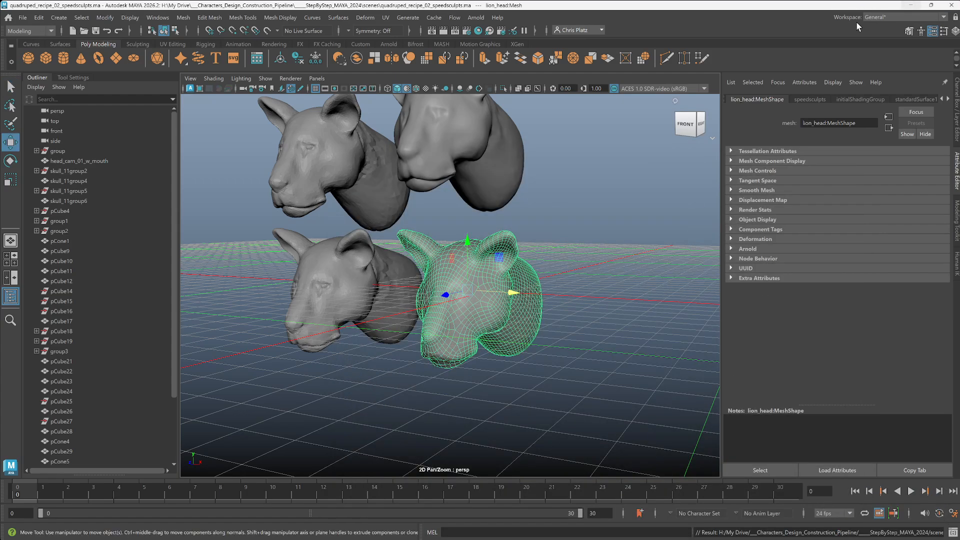
# Export the selected 5000-face lion head as an OBJ named liop_retopo_01 into the project's scenes folder.
pyautogui.click(22, 18)
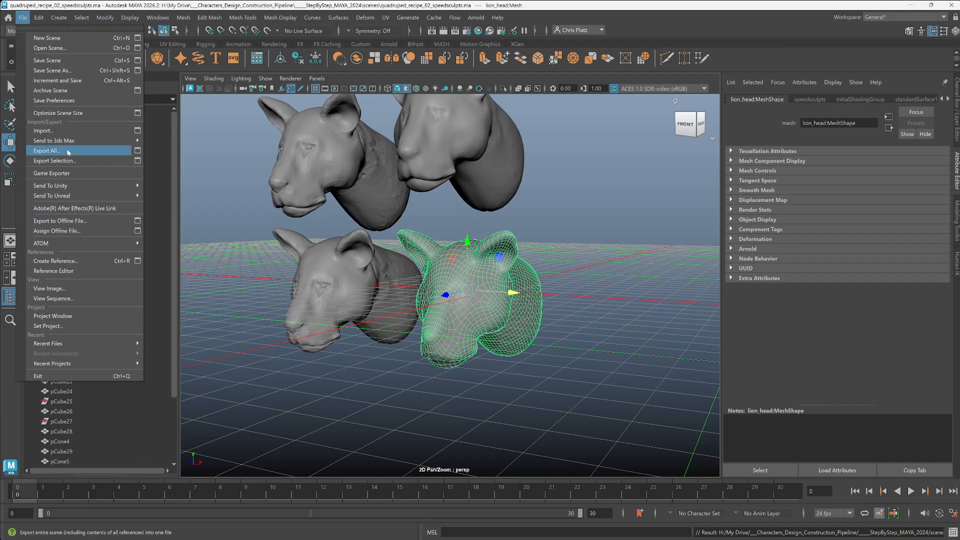
pyautogui.click(65, 161)
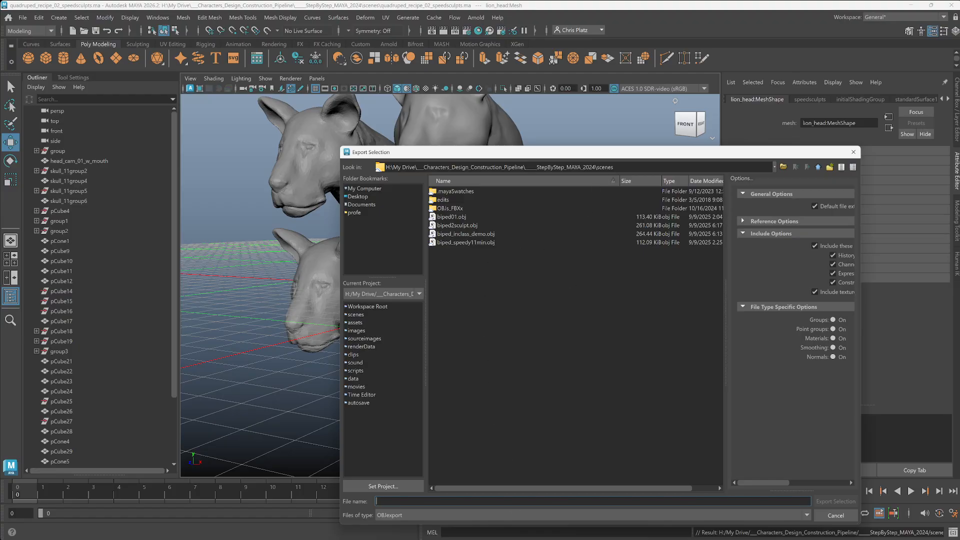
pyautogui.click(513, 502)
pyautogui.write('liop')
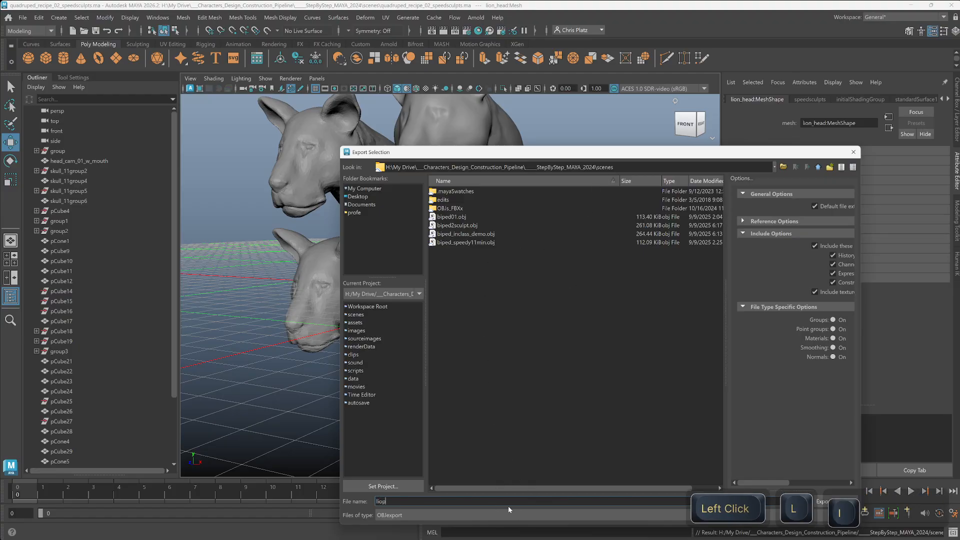
pyautogui.write('_retopo')
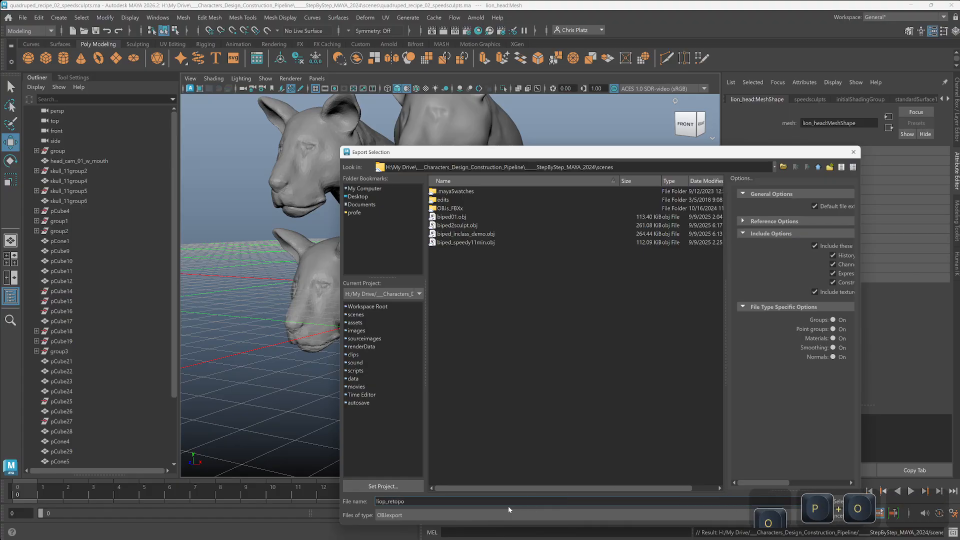
pyautogui.write('_-1')
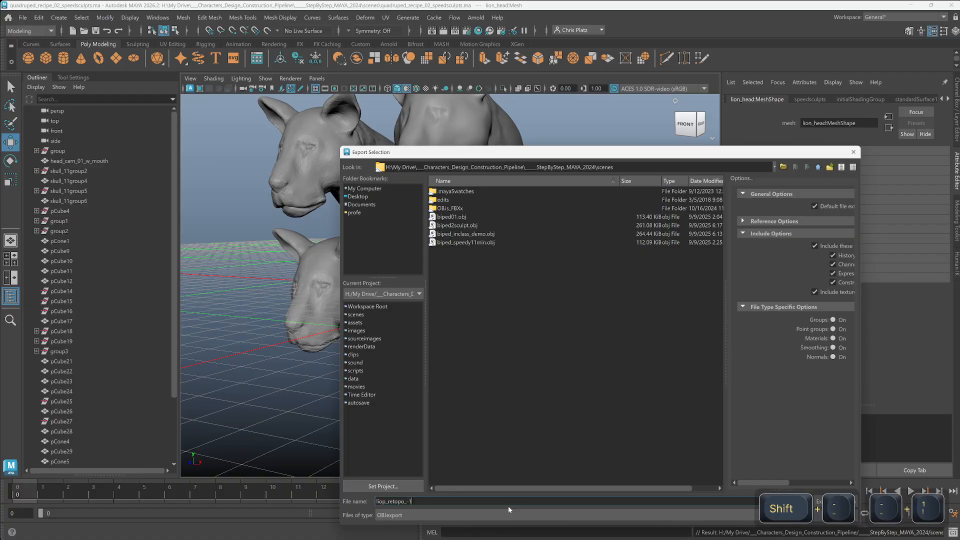
pyautogui.press('BackSpace')
pyautogui.press('BackSpace')
pyautogui.write('01')
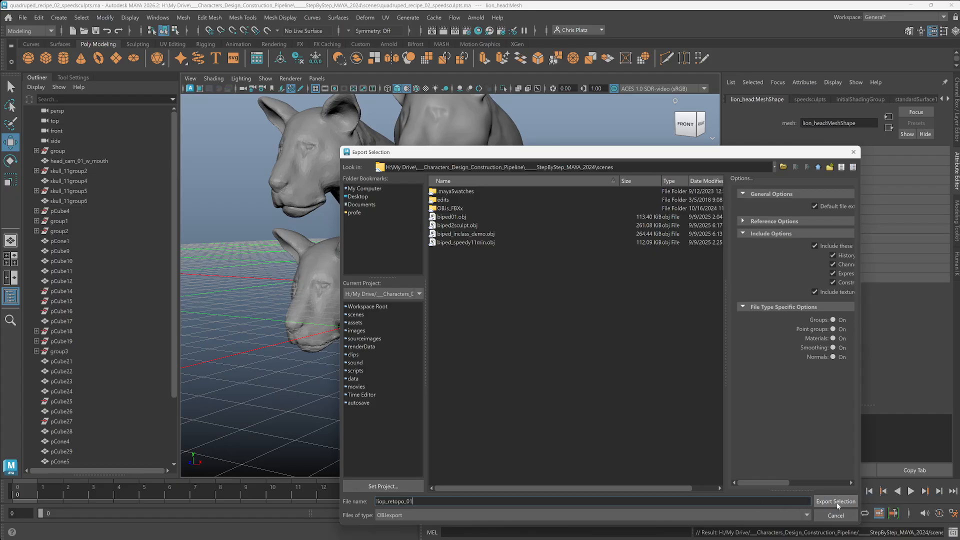
pyautogui.click(838, 505)
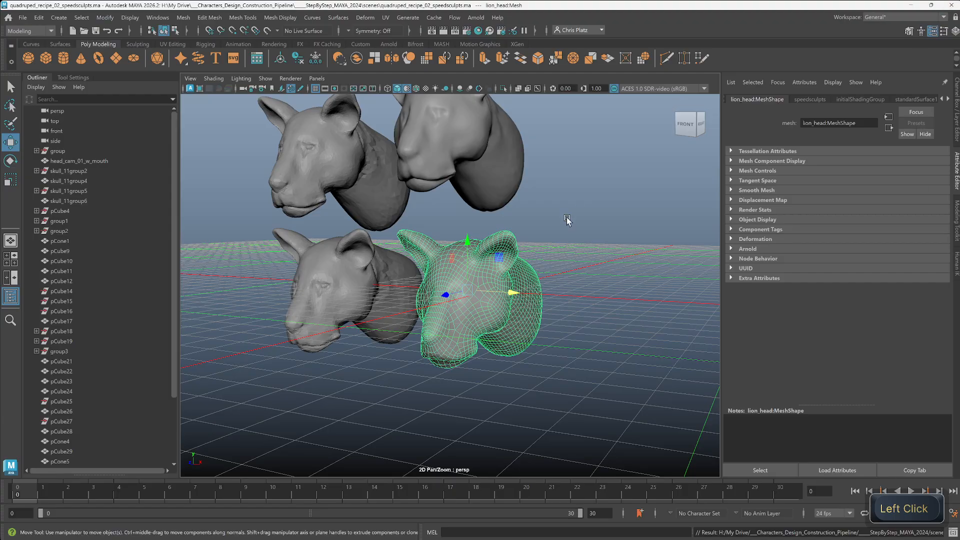
# Switch to Sculptris and browse for a mesh to import in the scenes folder of ____StepByStep_MAYA_2024.
pyautogui.click(910, 6)
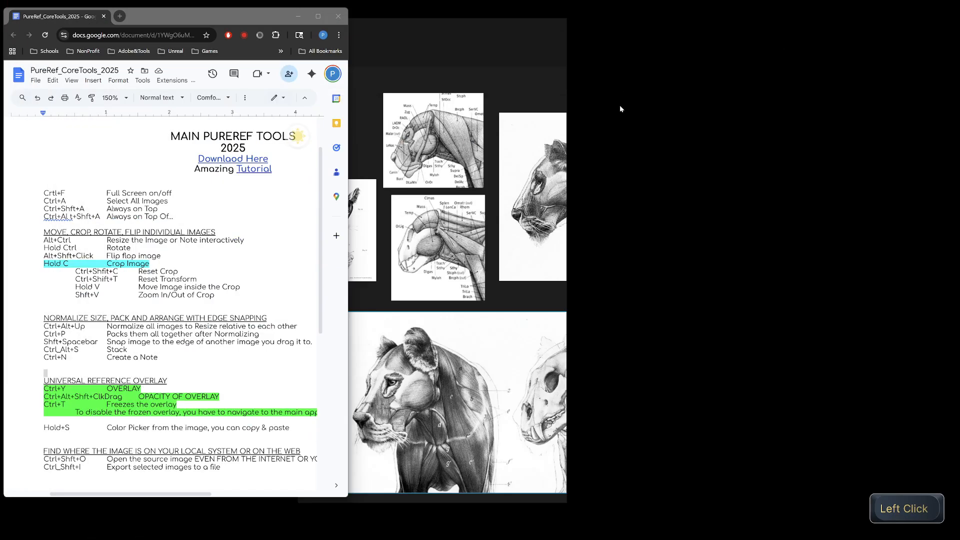
pyautogui.hotkey('alt', 'Tab')
pyautogui.hotkey('alt', 'Right')
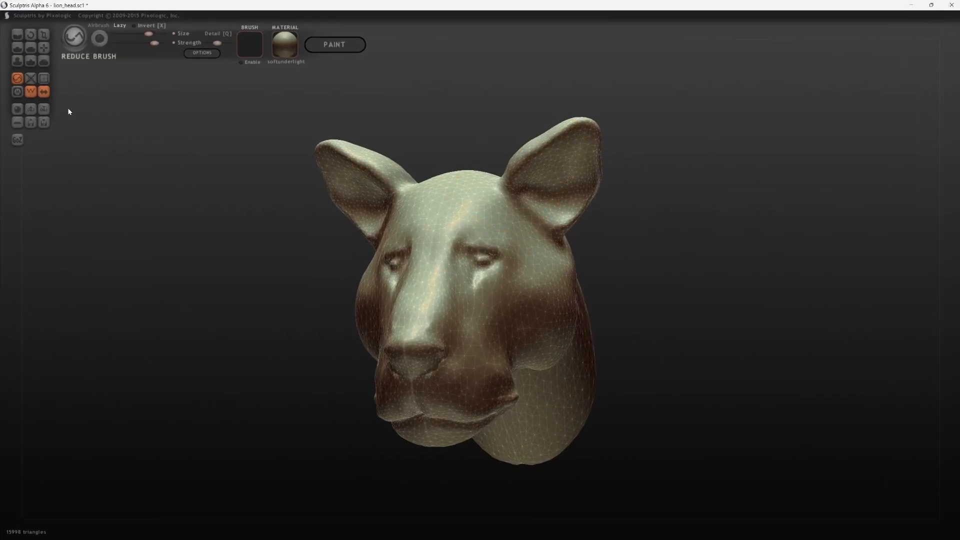
pyautogui.click(31, 108)
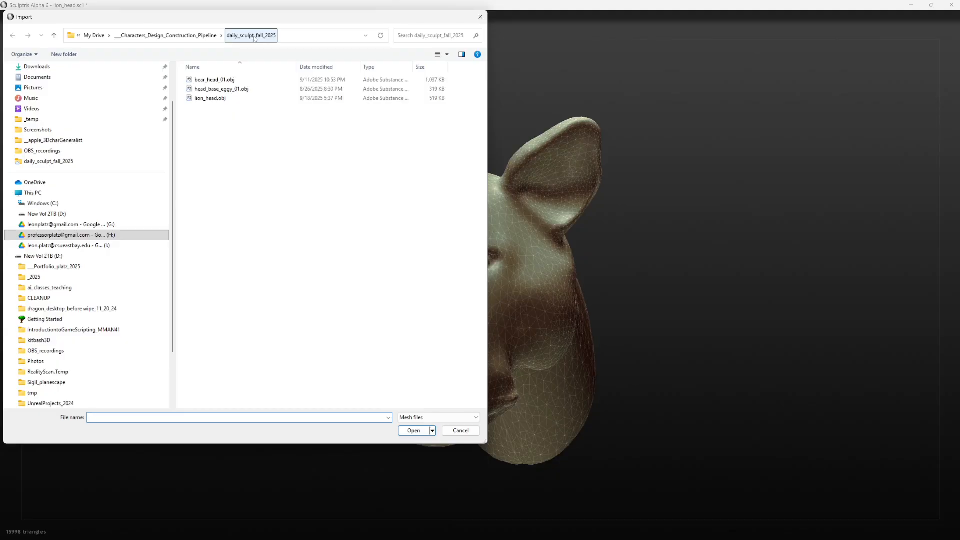
pyautogui.click(179, 41)
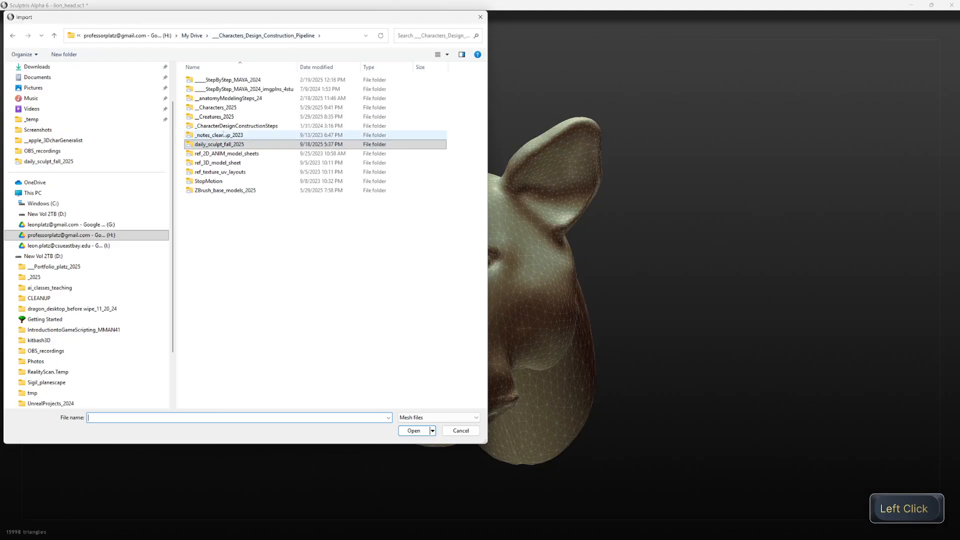
pyautogui.doubleClick(225, 80)
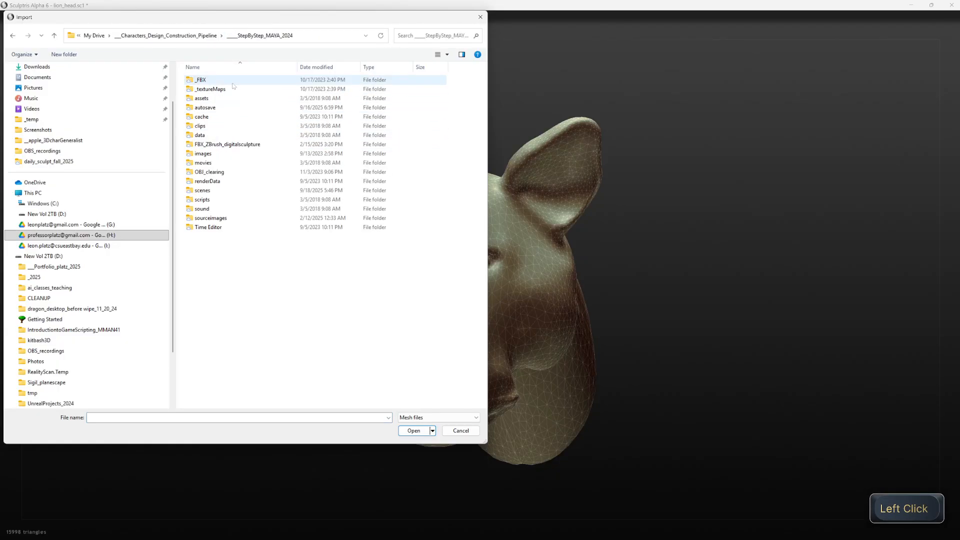
pyautogui.click(205, 191)
pyautogui.doubleClick(205, 190)
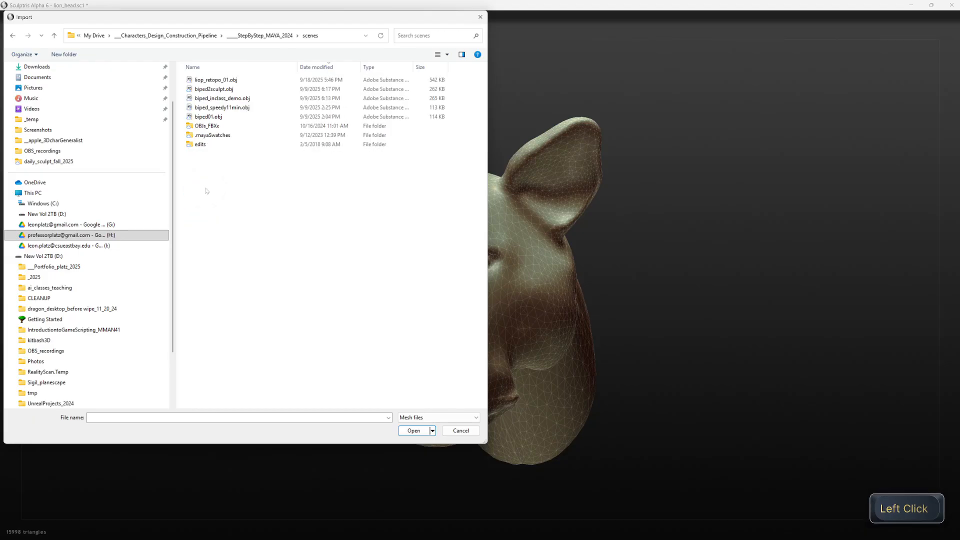
# Import liop_retopo_01.obj as a new scene facing the camera, discarding the unsaved changes to the current sculpt.
pyautogui.click(216, 80)
pyautogui.click(415, 432)
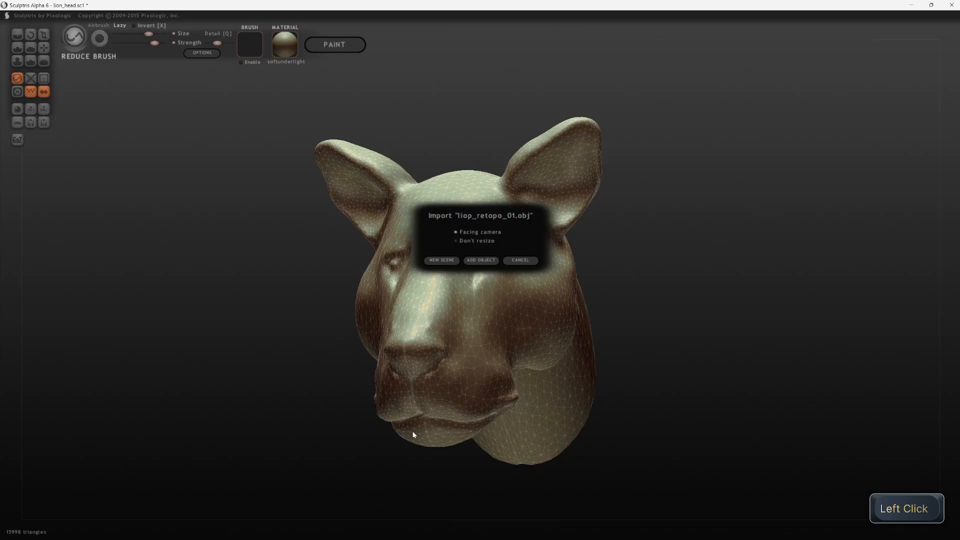
pyautogui.click(445, 261)
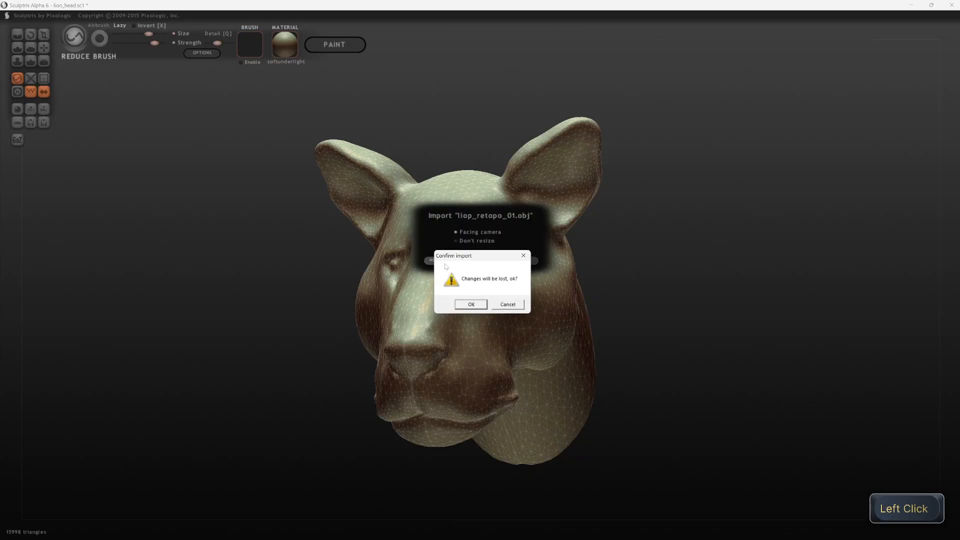
pyautogui.click(477, 306)
pyautogui.moveTo(604, 294); pyautogui.dragTo(491, 445)
pyautogui.moveTo(296, 148); pyautogui.dragTo(729, 200)
pyautogui.moveTo(730, 201); pyautogui.dragTo(863, 255, button='right')
pyautogui.moveTo(716, 266); pyautogui.dragTo(591, 253, button='right')
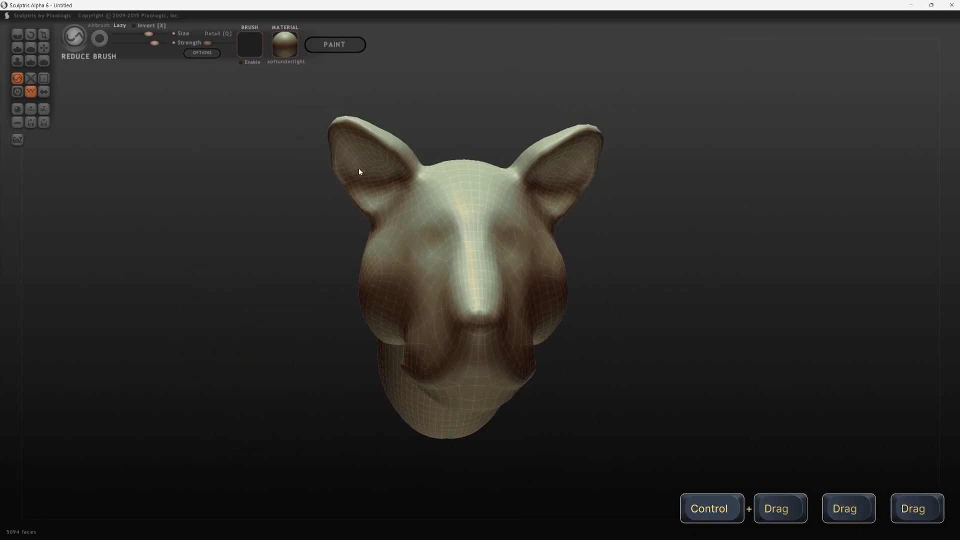
pyautogui.click(16, 109)
pyautogui.press('ctrl')
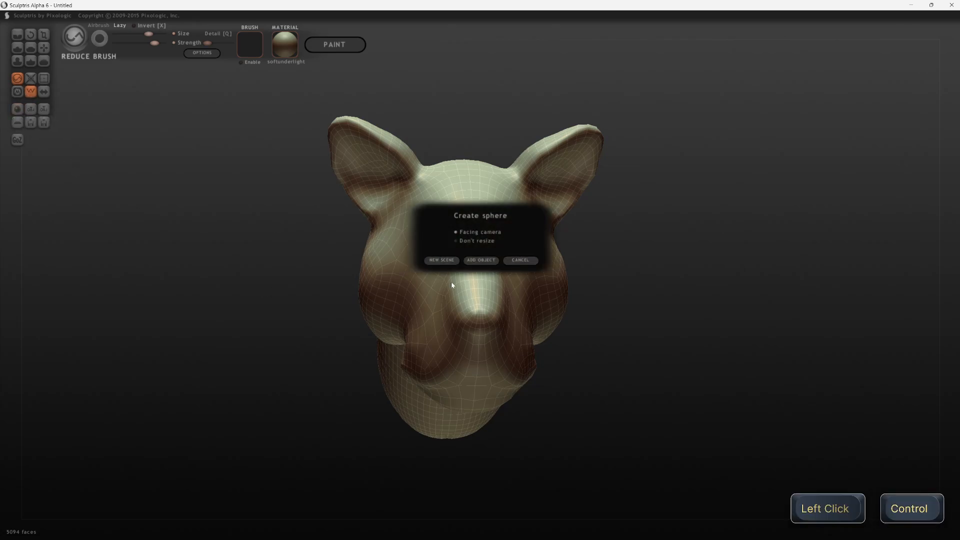
pyautogui.click(479, 260)
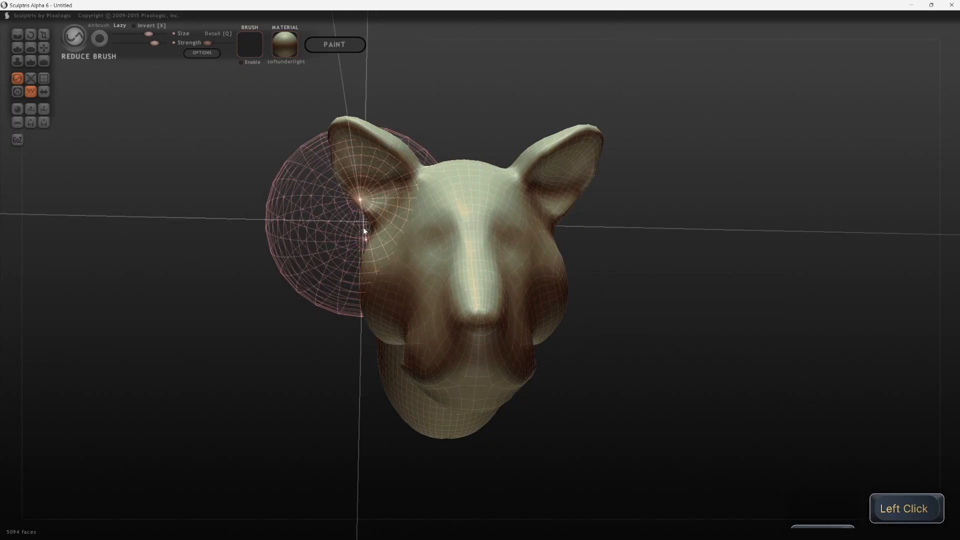
pyautogui.hotkey('Escape', '`')
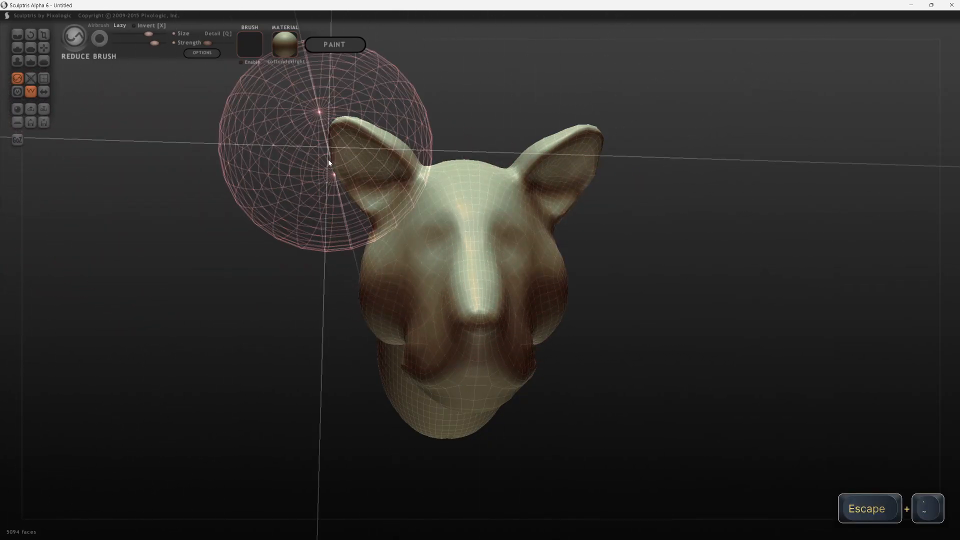
pyautogui.click(265, 228)
pyautogui.click(504, 305)
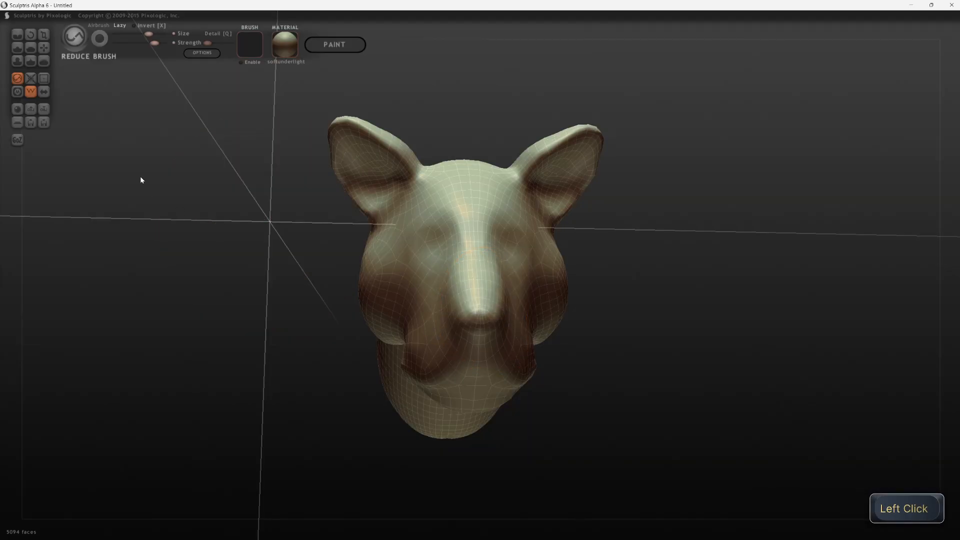
# Turn on symmetry for the head and add a mirrored pair of spheres beside the eyes, converting the mesh to triangles.
pyautogui.click(44, 92)
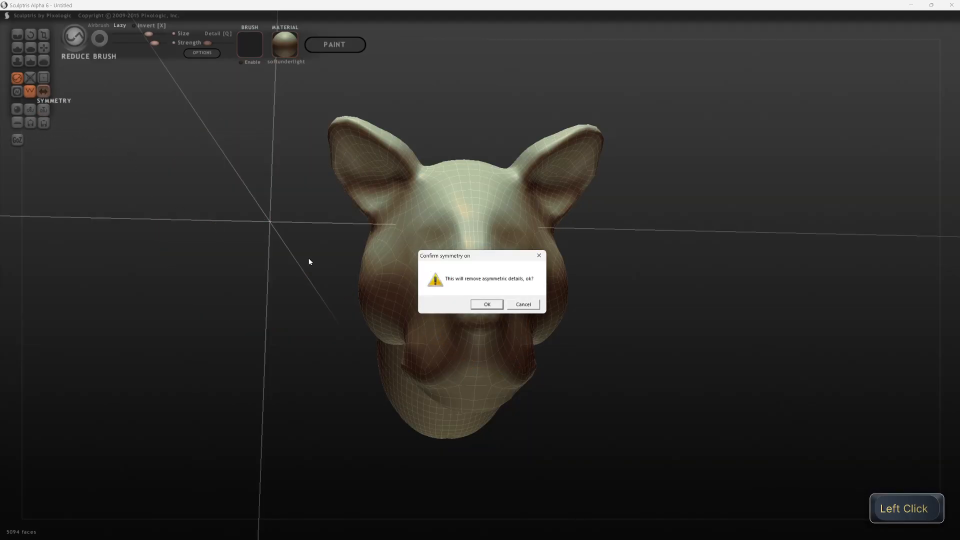
pyautogui.click(487, 304)
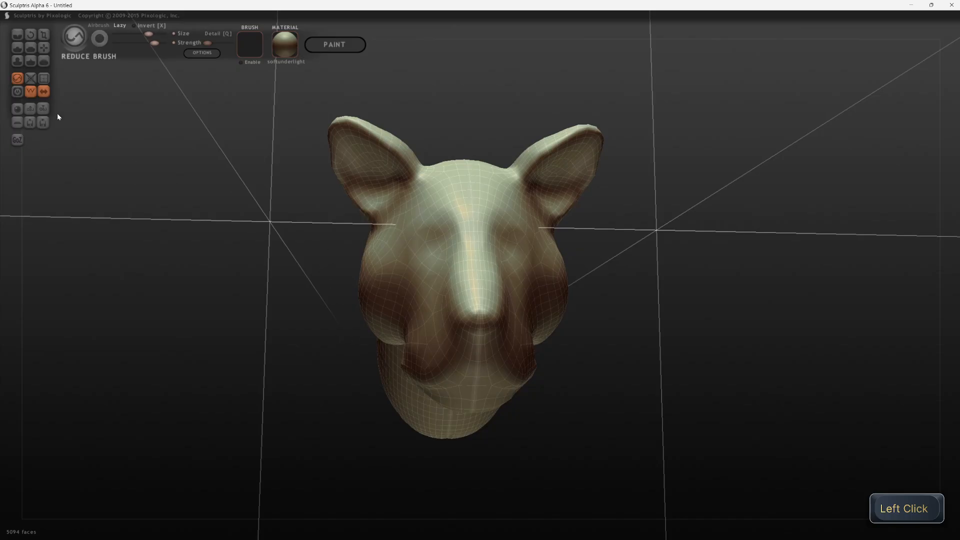
pyautogui.click(15, 109)
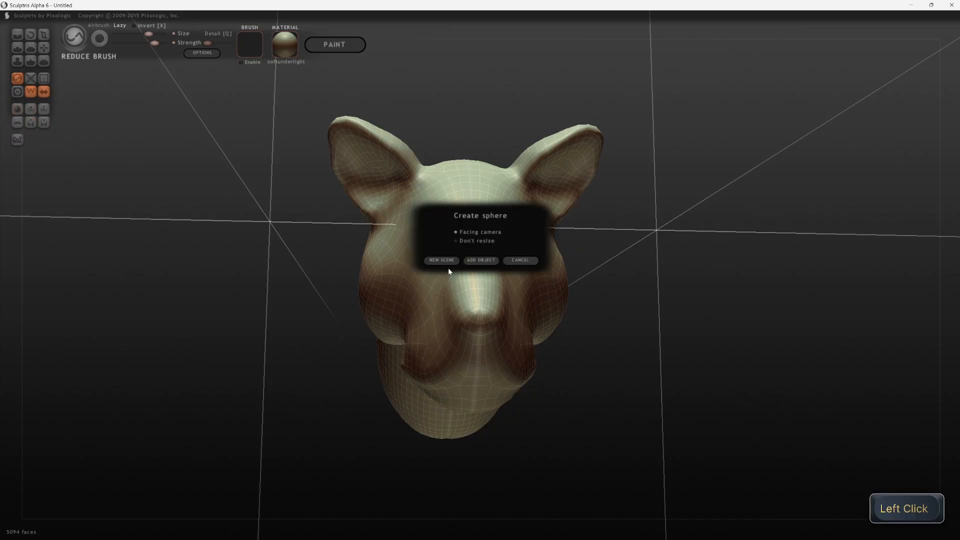
pyautogui.click(478, 261)
pyautogui.click(423, 220)
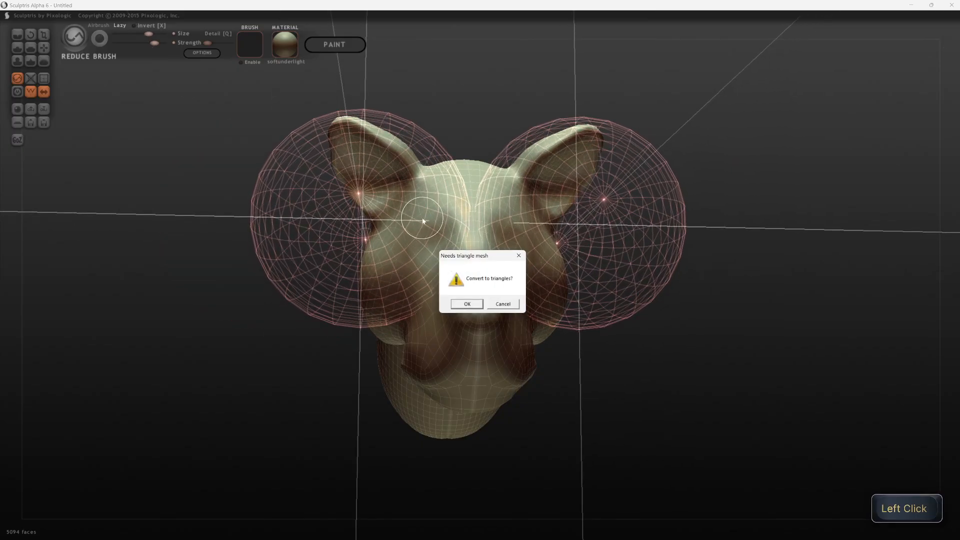
pyautogui.click(468, 304)
# Scale the mirrored spheres down to small eyeball size with the global Scale tool.
pyautogui.moveTo(662, 406); pyautogui.dragTo(333, 202)
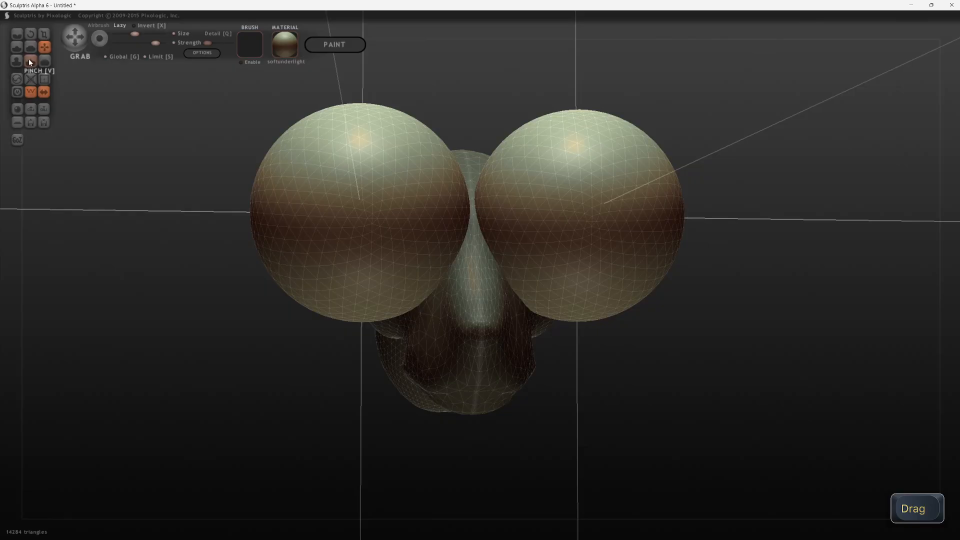
pyautogui.click(44, 34)
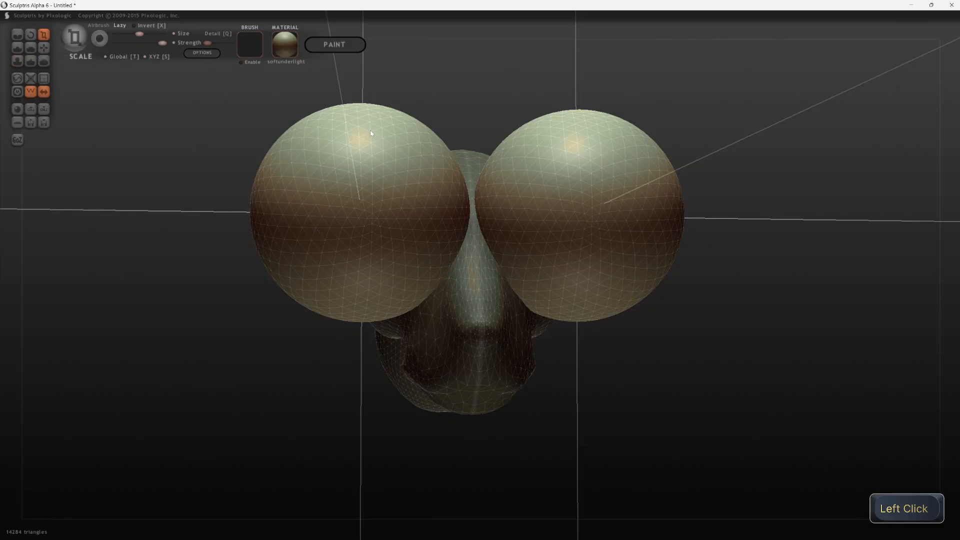
pyautogui.moveTo(378, 113); pyautogui.dragTo(108, 368)
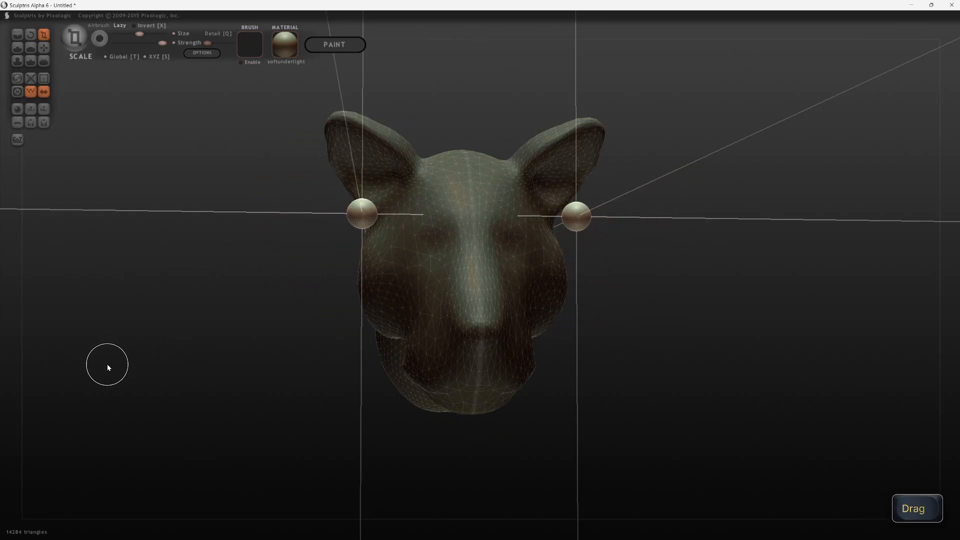
# Move the mirrored eyeball spheres inward and down onto the eye sockets with the Grab tool.
pyautogui.click(45, 48)
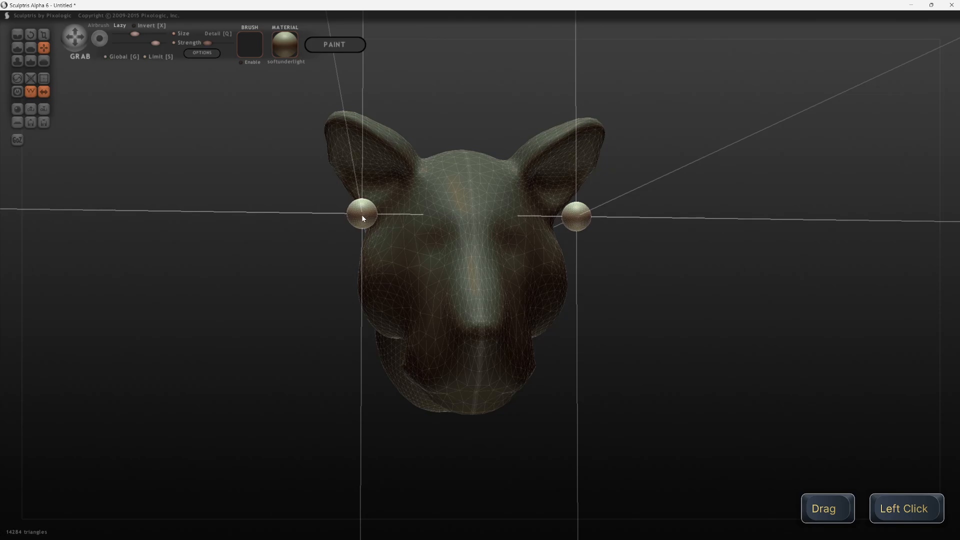
pyautogui.moveTo(361, 215); pyautogui.dragTo(426, 245)
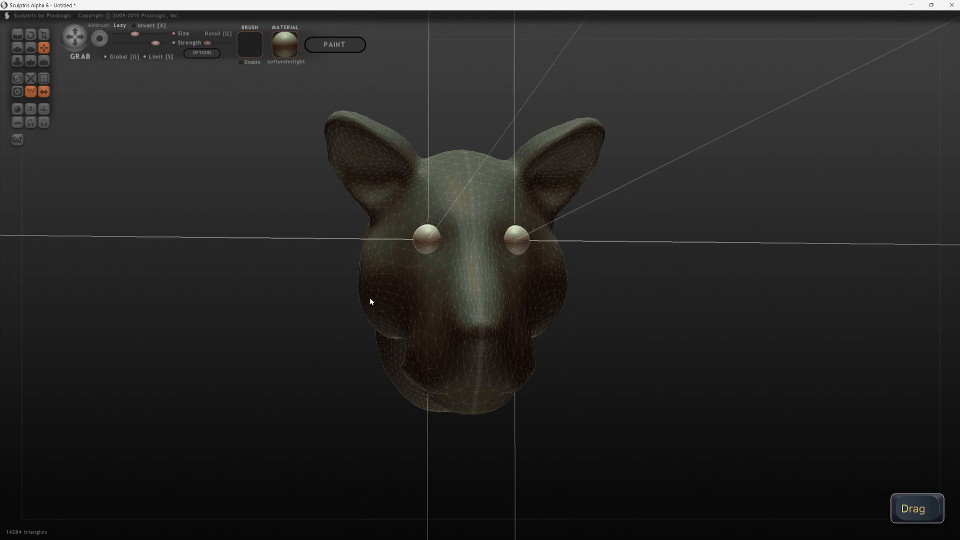
pyautogui.moveTo(370, 298); pyautogui.dragTo(483, 330, button='middle')
pyautogui.moveTo(486, 244); pyautogui.dragTo(473, 239)
pyautogui.moveTo(575, 244); pyautogui.dragTo(414, 340, button='middle')
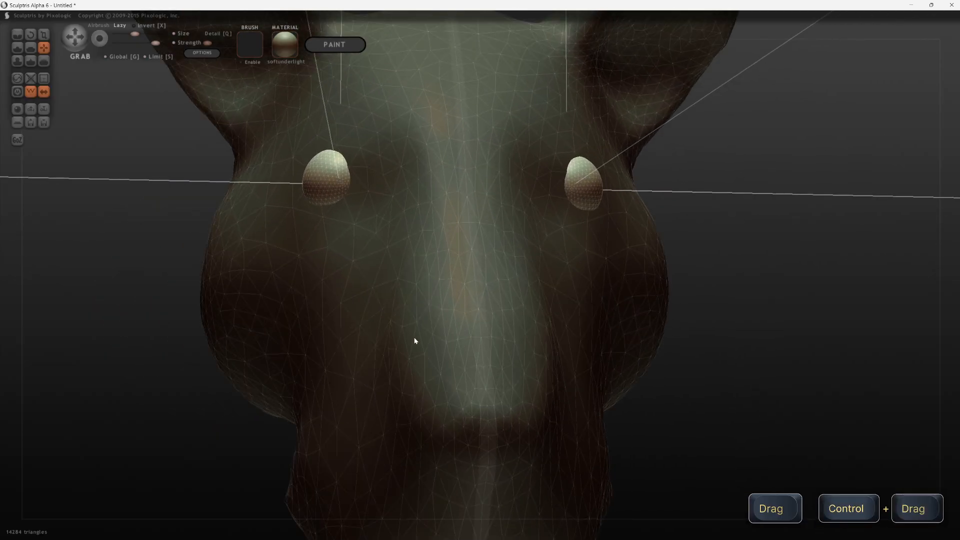
# Sink the eyeballs into the sockets and adjust their depth from the side with Grab set to Global.
pyautogui.moveTo(332, 179); pyautogui.dragTo(363, 193)
pyautogui.moveTo(122, 250); pyautogui.dragTo(282, 260)
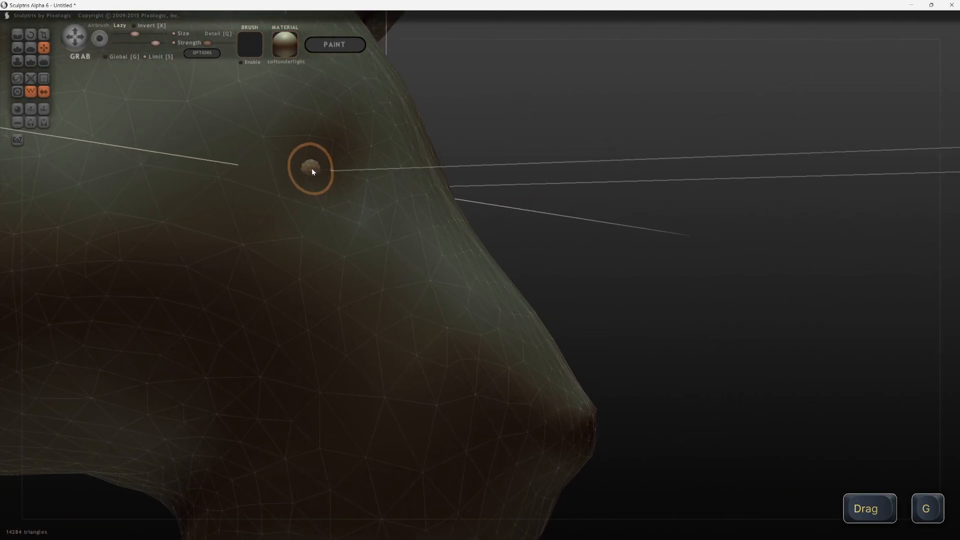
pyautogui.press('g')
pyautogui.moveTo(312, 170); pyautogui.dragTo(320, 170)
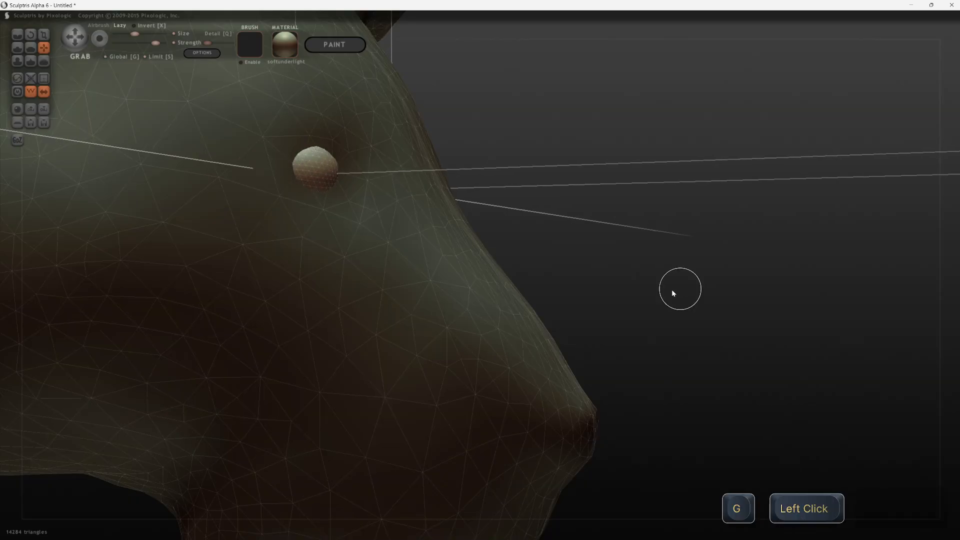
pyautogui.moveTo(672, 292); pyautogui.dragTo(381, 200)
pyautogui.click(366, 201)
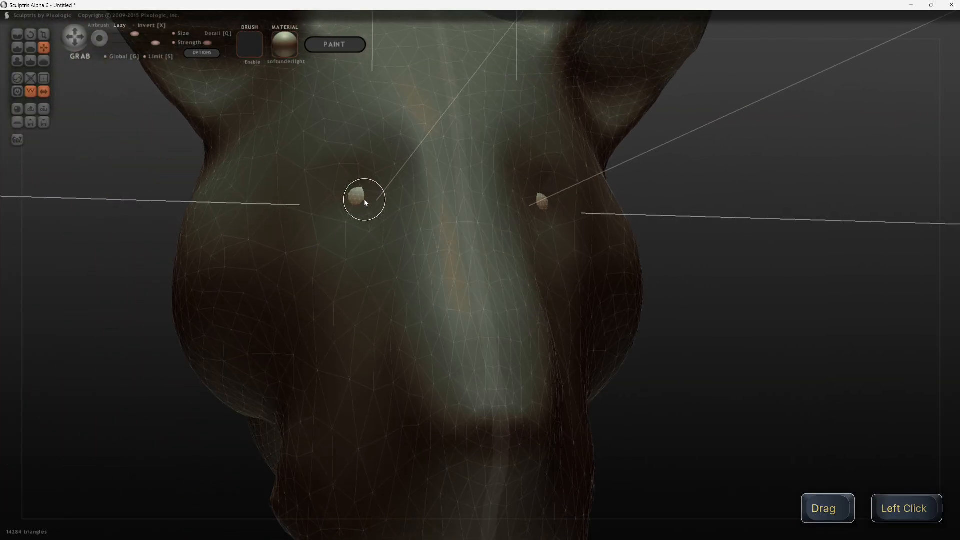
# Nudge the mirrored eyeballs slightly outward in their sockets, judging the fit from a three-quarter view of the head.
pyautogui.keyDown('ctrl'); pyautogui.moveTo(701, 384); pyautogui.dragTo(553, 313); pyautogui.keyUp('ctrl')
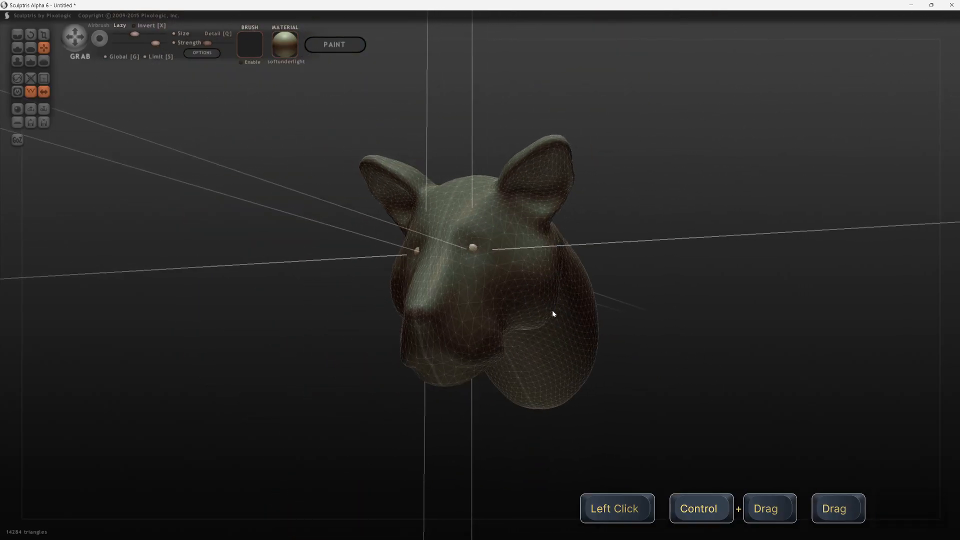
pyautogui.keyDown('ctrl'); pyautogui.moveTo(552, 310); pyautogui.dragTo(520, 260, button='right'); pyautogui.keyUp('ctrl')
pyautogui.moveTo(467, 237); pyautogui.dragTo(476, 237)
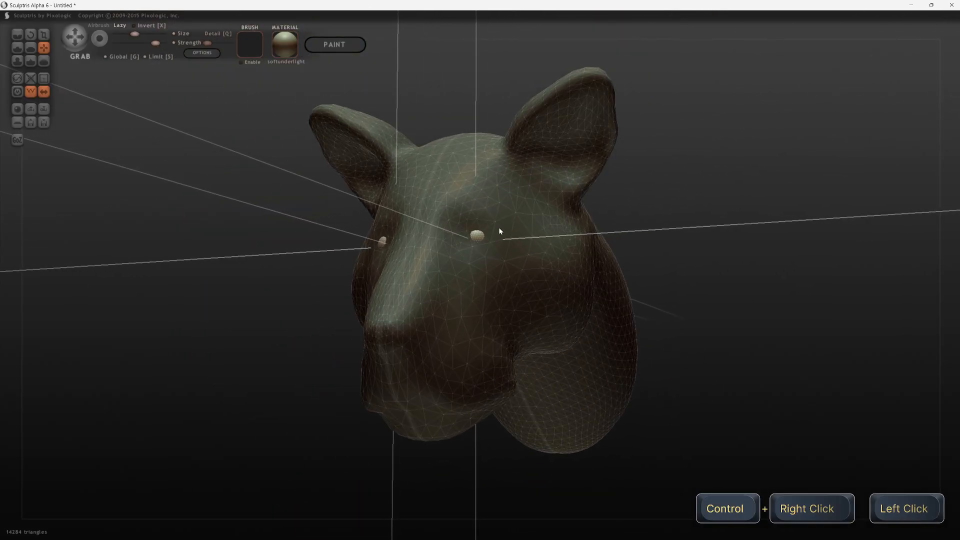
# Make the head the active mesh again and set up the Draw brush with a higher Detail level.
pyautogui.click(515, 221)
pyautogui.keyDown('ctrl'); pyautogui.moveTo(600, 294); pyautogui.dragTo(624, 314, button='right'); pyautogui.keyUp('ctrl')
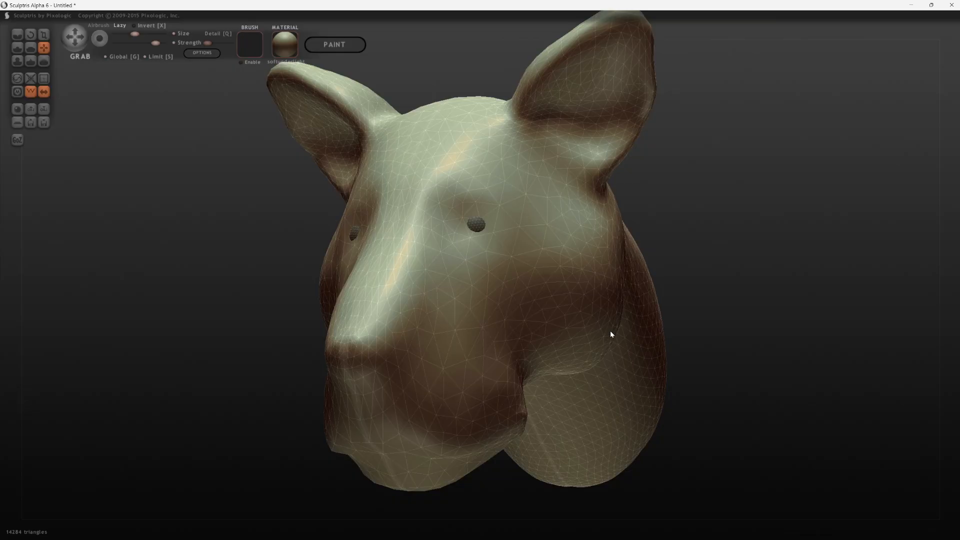
pyautogui.press('d')
pyautogui.moveTo(735, 300)
pyautogui.mouseDown()
pyautogui.moveTo(673, 278)
pyautogui.moveTo(571, 304)
pyautogui.mouseUp()
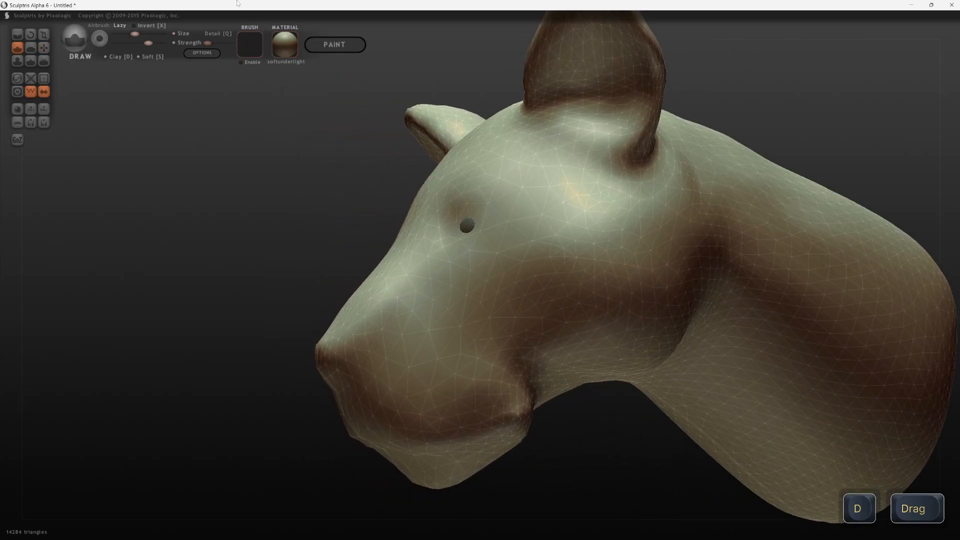
pyautogui.click(210, 45)
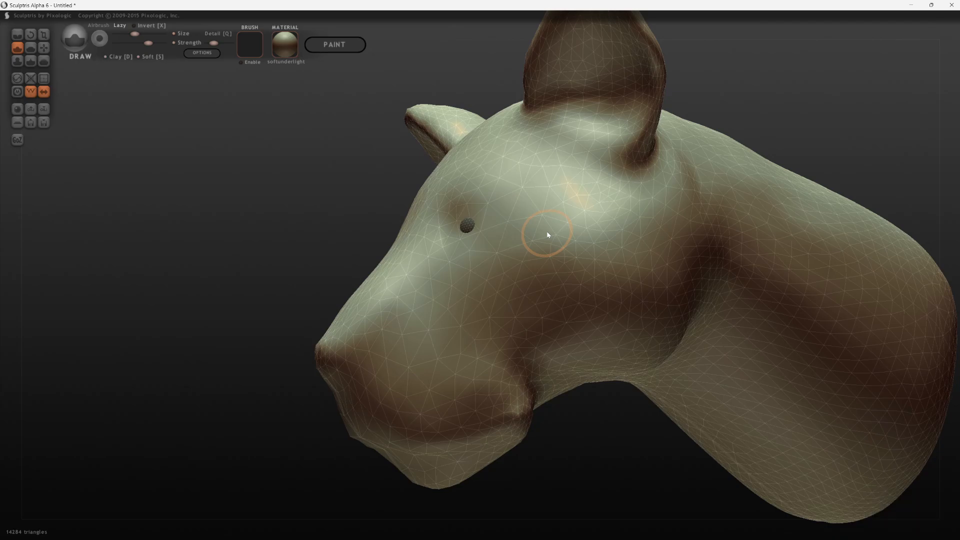
# Sculpt the brow area just above the eyeballs with short symmetrical Draw strokes.
pyautogui.keyDown('ctrl'); pyautogui.moveTo(577, 292); pyautogui.dragTo(558, 315, button='right'); pyautogui.keyUp('ctrl')
pyautogui.moveTo(573, 281)
pyautogui.mouseDown(button='right')
pyautogui.moveTo(587, 279)
pyautogui.moveTo(566, 287)
pyautogui.mouseUp(button='right')
pyautogui.moveTo(501, 265)
pyautogui.keyDown('alt'); pyautogui.mouseDown(button='right')
pyautogui.moveTo(508, 275)
pyautogui.moveTo(506, 266)
pyautogui.mouseUp(button='right'); pyautogui.keyUp('alt')
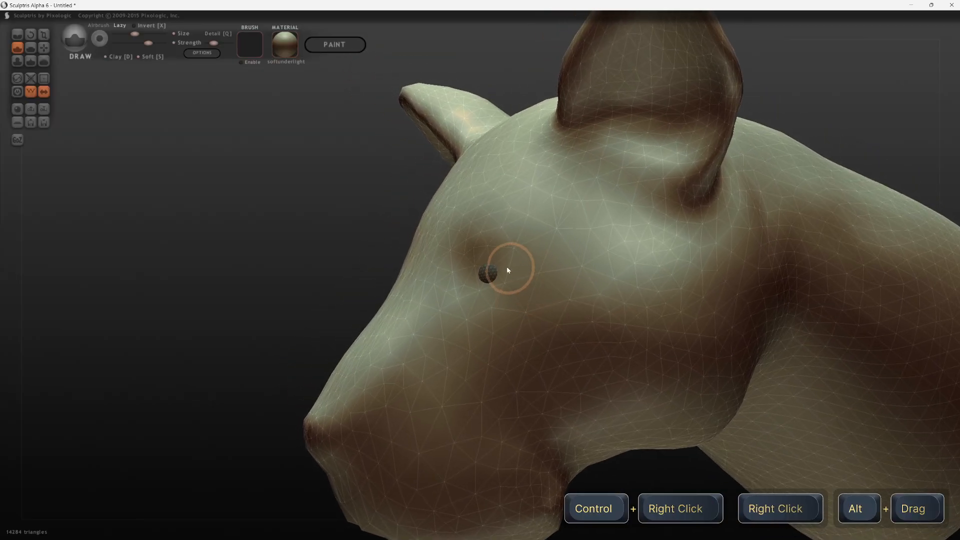
pyautogui.click(478, 235)
pyautogui.moveTo(488, 236)
pyautogui.mouseDown()
pyautogui.moveTo(460, 233)
pyautogui.moveTo(470, 233)
pyautogui.mouseUp()
pyautogui.moveTo(470, 233)
pyautogui.mouseDown(button='right')
pyautogui.moveTo(566, 244)
pyautogui.moveTo(583, 264)
pyautogui.moveTo(542, 235)
pyautogui.moveTo(562, 266)
pyautogui.mouseUp(button='right')
# Hollow out the inside of the ears with inverted Draw strokes.
pyautogui.keyDown('alt'); pyautogui.click(520, 227); pyautogui.keyUp('alt')
pyautogui.keyDown('alt'); pyautogui.click(576, 249); pyautogui.keyUp('alt')
pyautogui.keyDown('alt'); pyautogui.moveTo(564, 247); pyautogui.dragTo(566, 258); pyautogui.keyUp('alt')
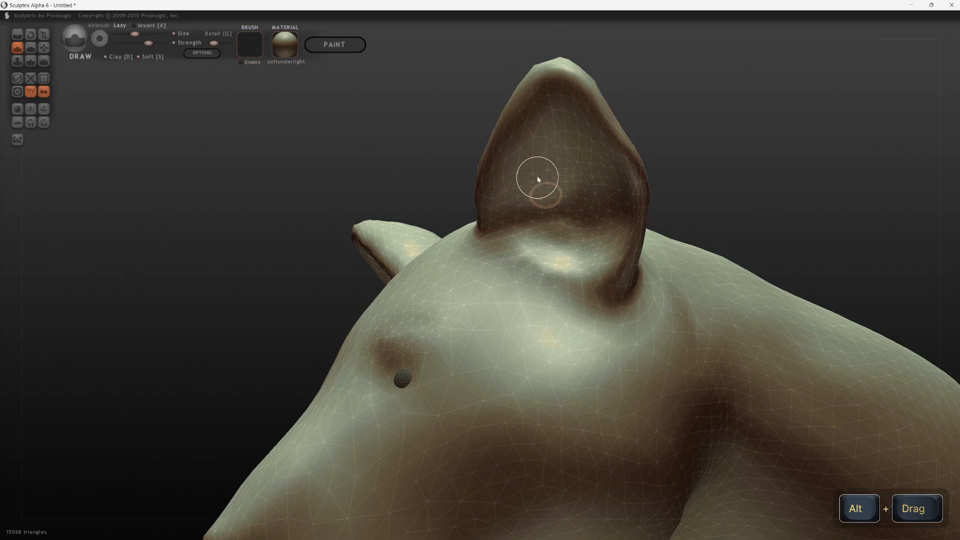
pyautogui.keyDown('alt'); pyautogui.moveTo(558, 144); pyautogui.dragTo(539, 116); pyautogui.keyUp('alt')
pyautogui.moveTo(539, 117); pyautogui.dragTo(536, 105, button='right')
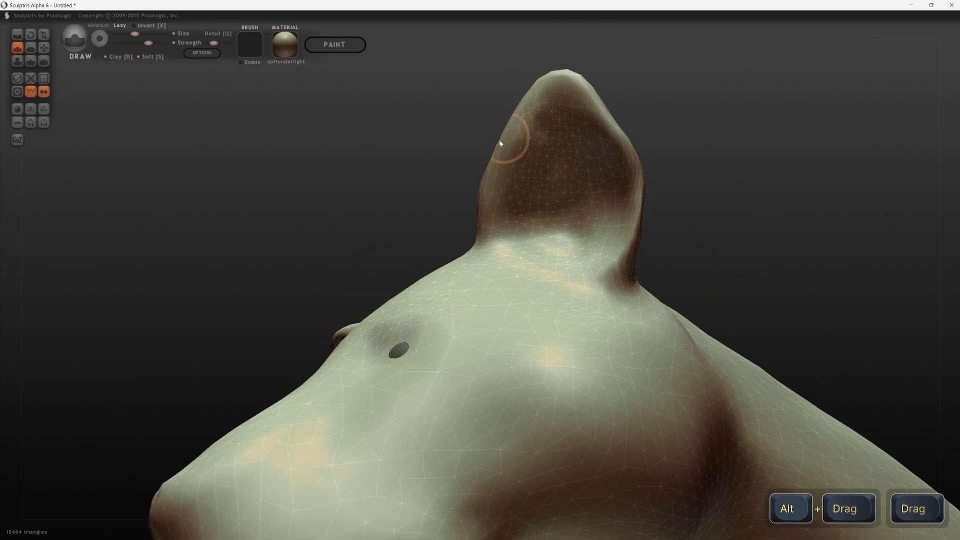
pyautogui.moveTo(499, 140)
pyautogui.mouseDown(button='right')
pyautogui.moveTo(505, 170)
pyautogui.moveTo(493, 219)
pyautogui.mouseUp(button='right')
pyautogui.keyDown('alt'); pyautogui.moveTo(493, 219); pyautogui.dragTo(454, 333, button='right'); pyautogui.keyUp('alt')
pyautogui.moveTo(454, 333); pyautogui.dragTo(530, 274, button='right')
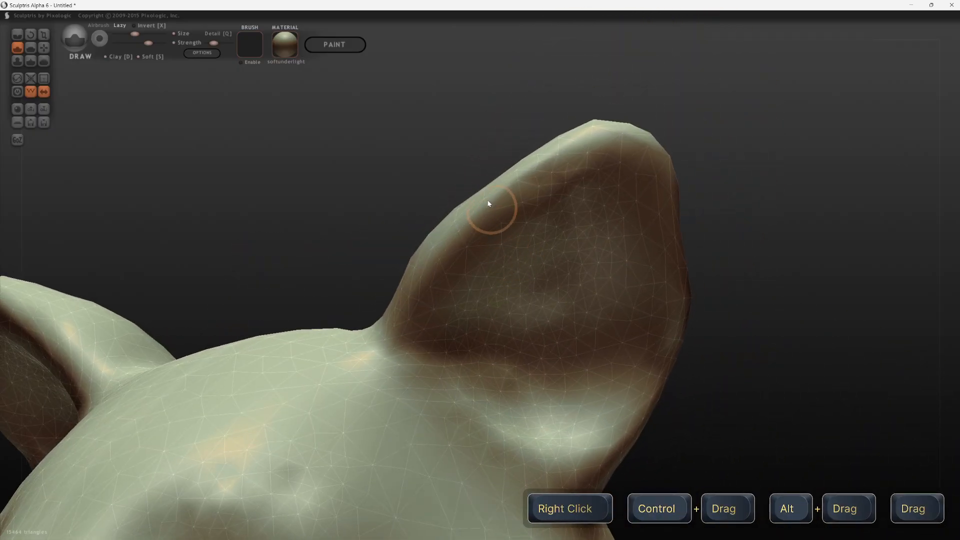
# Define the ear rims with inverted Crease strokes from the inner base over the tip and down the outer edge.
pyautogui.press('e')
pyautogui.moveTo(417, 220); pyautogui.dragTo(397, 302, button='right')
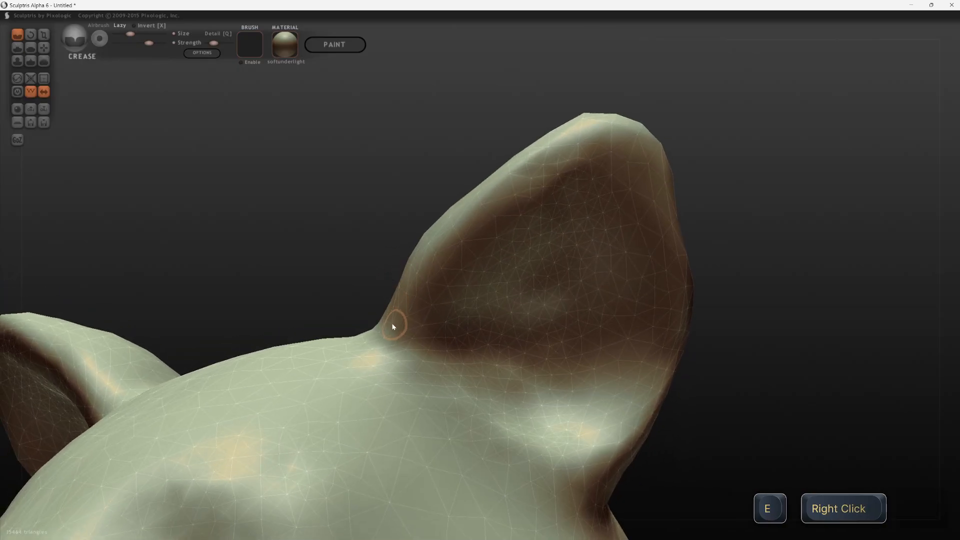
pyautogui.keyDown('alt'); pyautogui.click(409, 299); pyautogui.keyUp('alt')
pyautogui.keyDown('alt'); pyautogui.moveTo(410, 298); pyautogui.dragTo(471, 212); pyautogui.keyUp('alt')
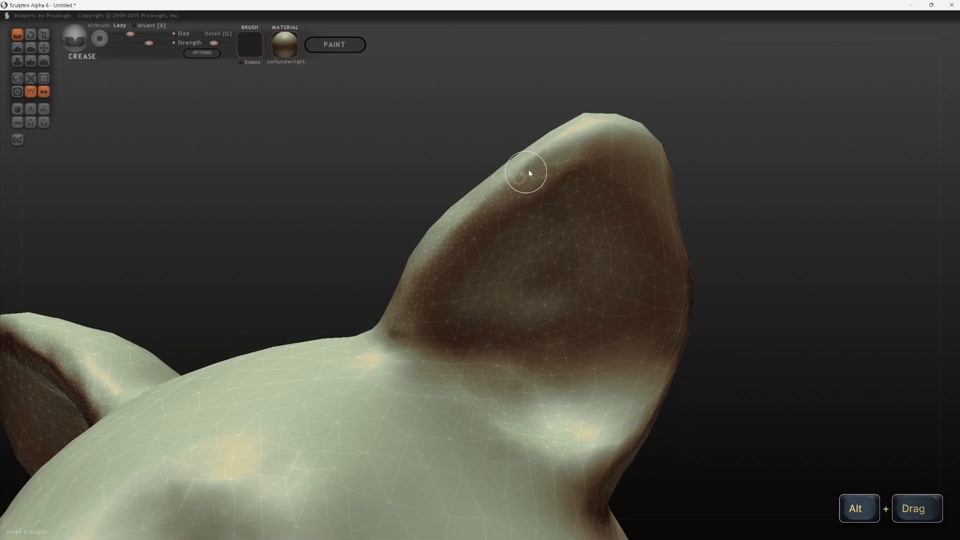
pyautogui.moveTo(574, 145)
pyautogui.keyDown('alt'); pyautogui.mouseDown()
pyautogui.moveTo(617, 129)
pyautogui.moveTo(688, 150)
pyautogui.moveTo(623, 133)
pyautogui.moveTo(596, 94)
pyautogui.moveTo(634, 153)
pyautogui.mouseUp(); pyautogui.keyUp('alt')
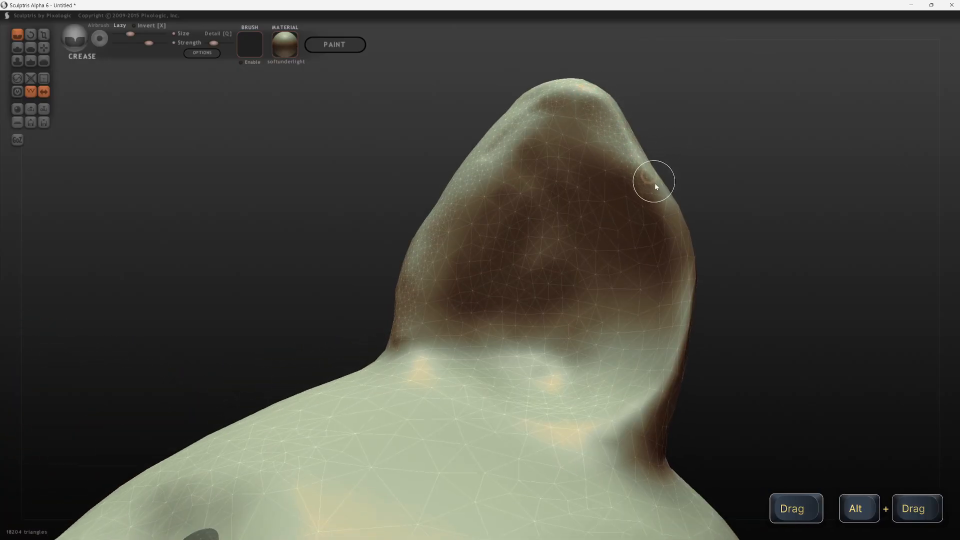
pyautogui.keyDown('alt'); pyautogui.moveTo(655, 183); pyautogui.dragTo(674, 224); pyautogui.keyUp('alt')
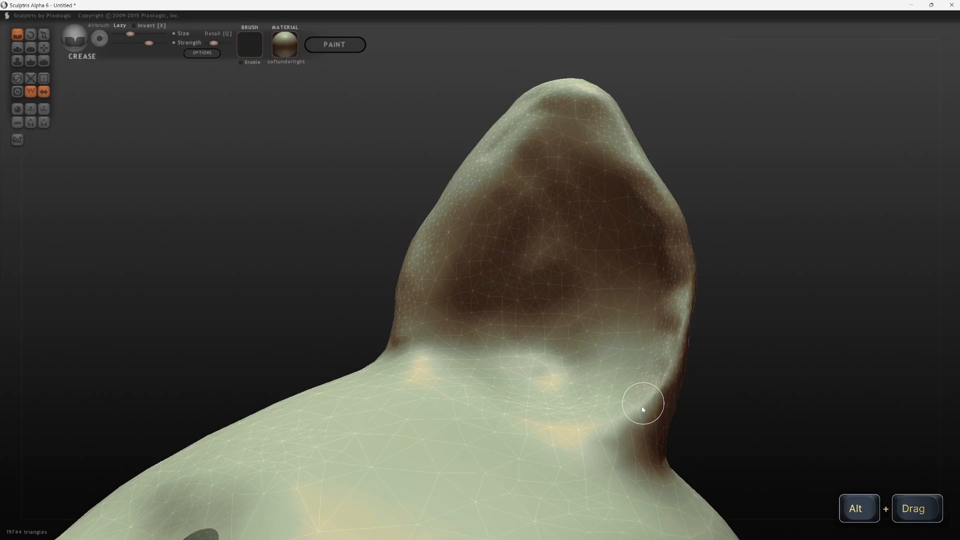
pyautogui.moveTo(693, 408)
pyautogui.mouseDown()
pyautogui.moveTo(631, 422)
pyautogui.moveTo(669, 335)
pyautogui.mouseUp()
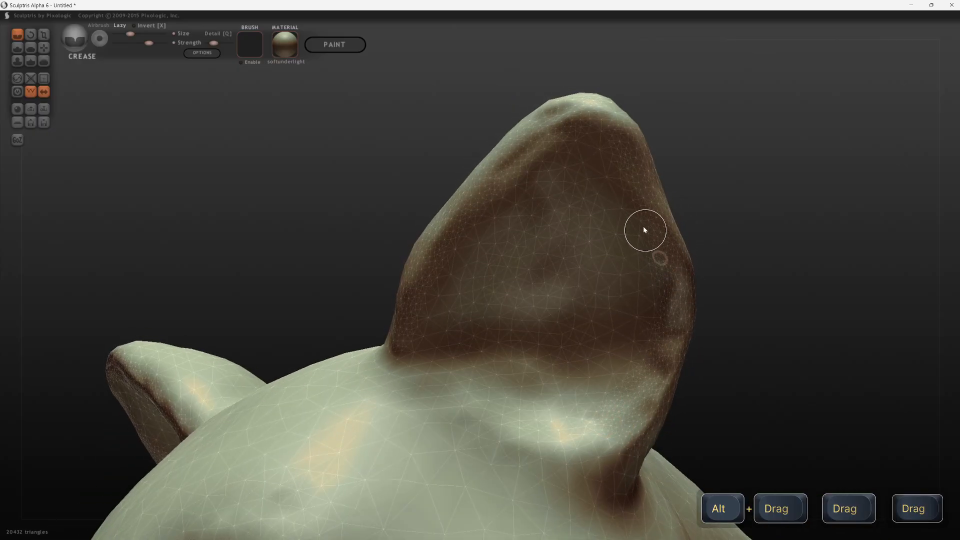
pyautogui.moveTo(708, 230); pyautogui.dragTo(401, 245)
pyautogui.keyDown('ctrl'); pyautogui.moveTo(400, 245); pyautogui.dragTo(623, 266); pyautogui.keyUp('ctrl')
pyautogui.moveTo(622, 265); pyautogui.dragTo(720, 275)
pyautogui.keyDown('ctrl'); pyautogui.moveTo(720, 275); pyautogui.dragTo(691, 355); pyautogui.keyUp('ctrl')
pyautogui.moveTo(691, 355); pyautogui.dragTo(595, 312)
pyautogui.keyDown('alt'); pyautogui.moveTo(595, 313); pyautogui.dragTo(578, 286); pyautogui.keyUp('alt')
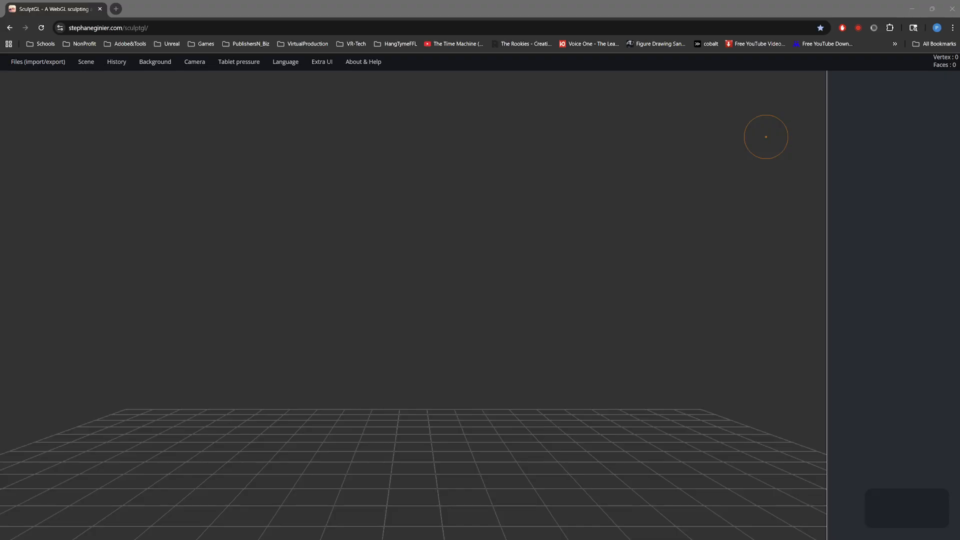
# Switch to SculptGL in the browser and import liop_retopo_01.obj from the scenes folder of the StepByStep_MAYA_2024 project.
pyautogui.click(945, 244)
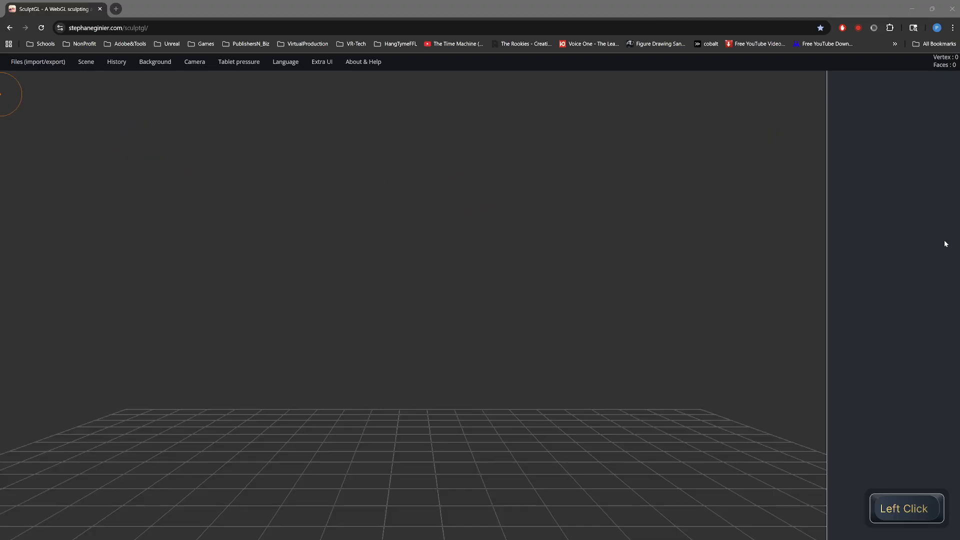
pyautogui.click(28, 61)
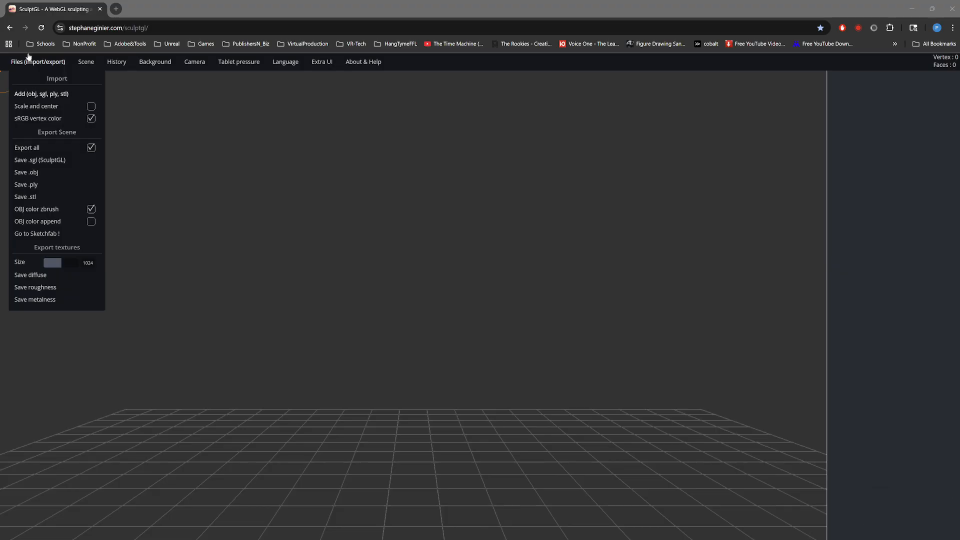
pyautogui.click(41, 93)
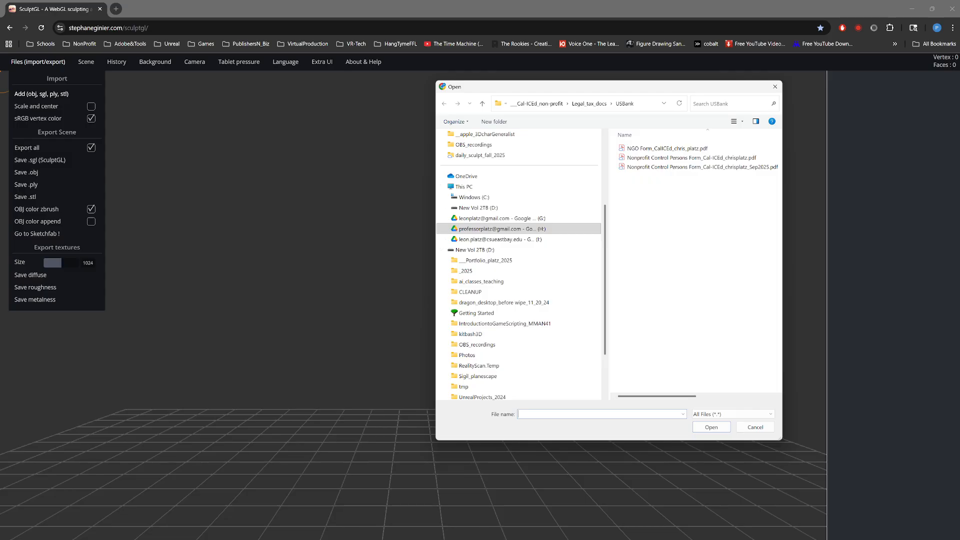
pyautogui.click(445, 230)
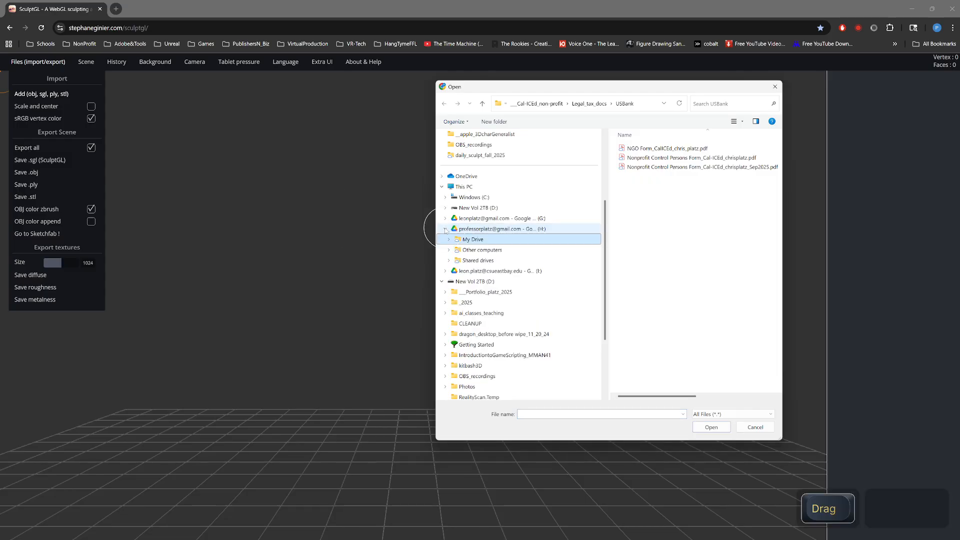
pyautogui.click(449, 240)
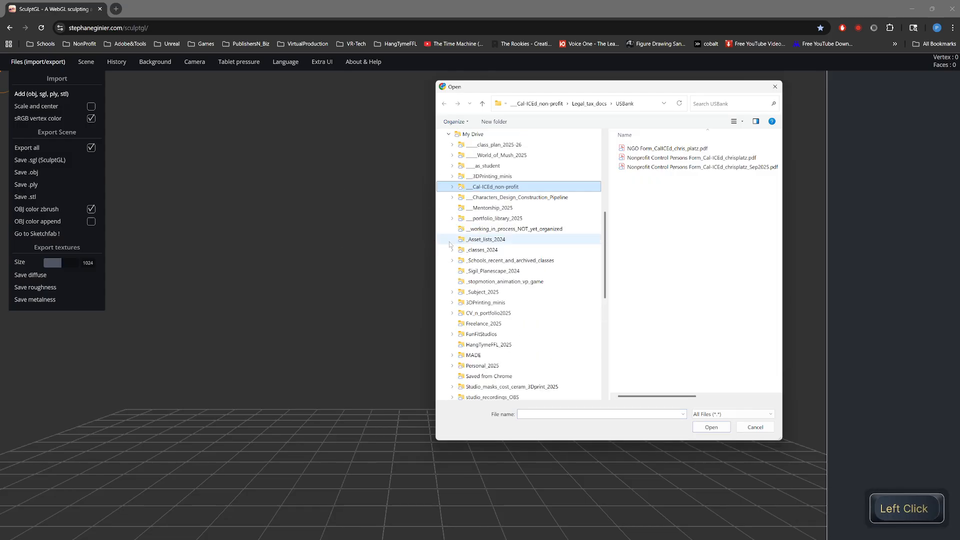
pyautogui.click(452, 198)
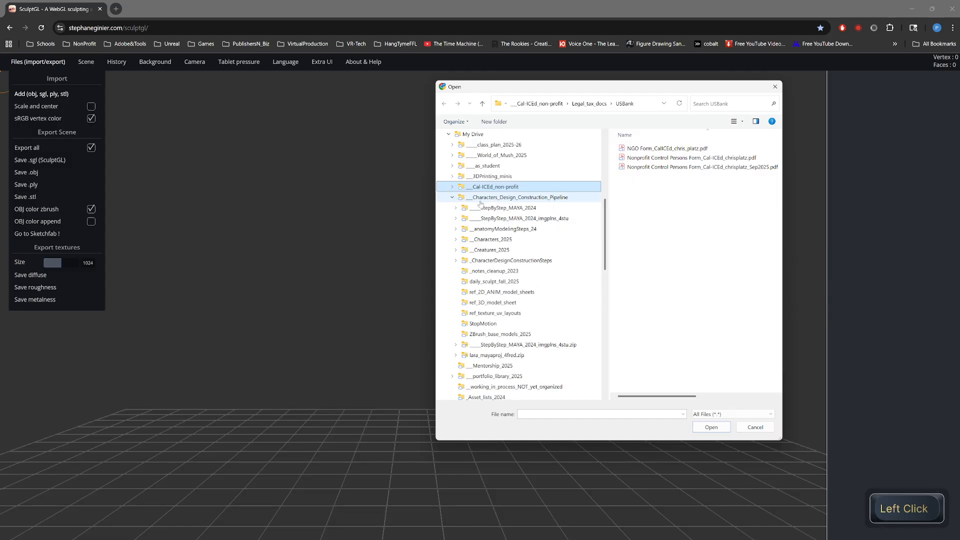
pyautogui.click(456, 208)
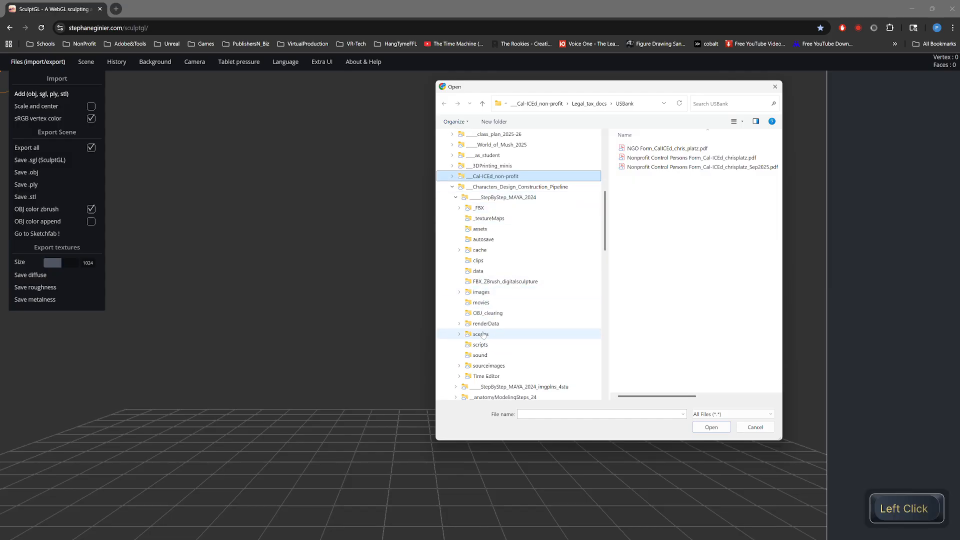
pyautogui.click(482, 334)
pyautogui.click(650, 158)
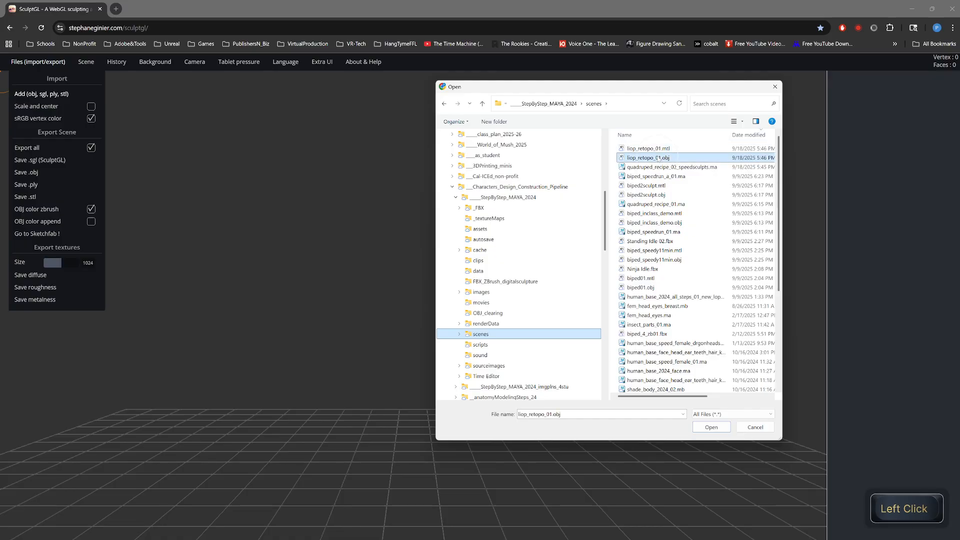
pyautogui.click(713, 428)
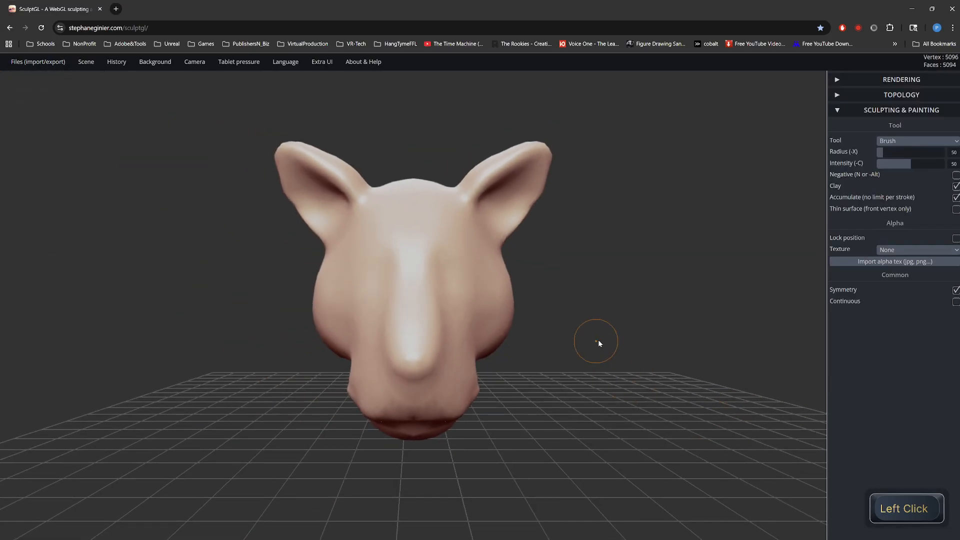
# Show the wireframe on the imported head and inspect its topology from a three-quarter view.
pyautogui.press('w')
pyautogui.moveTo(602, 288)
pyautogui.keyDown('ctrl'); pyautogui.mouseDown(button='right')
pyautogui.moveTo(609, 517)
pyautogui.moveTo(653, 410)
pyautogui.moveTo(623, 346)
pyautogui.mouseUp(button='right'); pyautogui.keyUp('ctrl')
pyautogui.moveTo(623, 346); pyautogui.dragTo(658, 347)
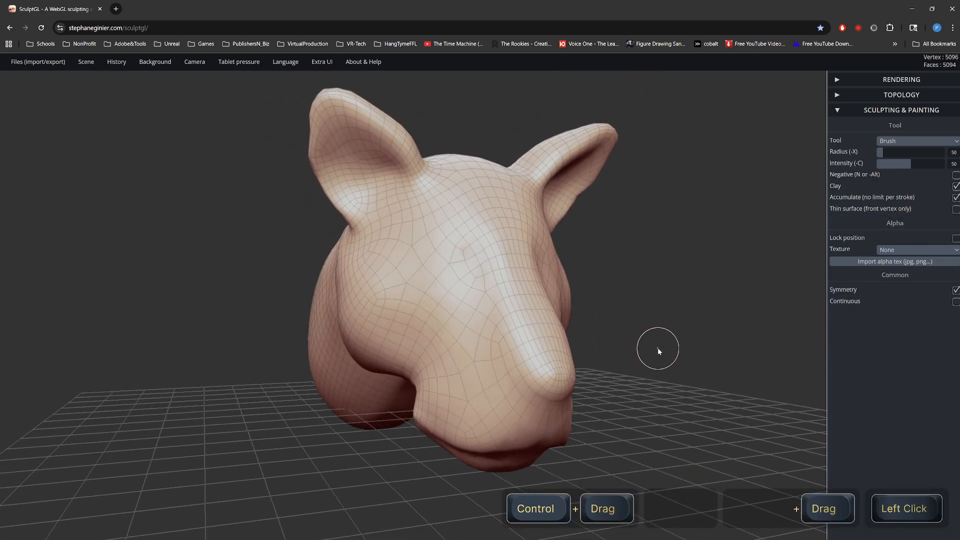
pyautogui.keyDown('ctrl'); pyautogui.moveTo(658, 347); pyautogui.dragTo(674, 344, button='right'); pyautogui.keyUp('ctrl')
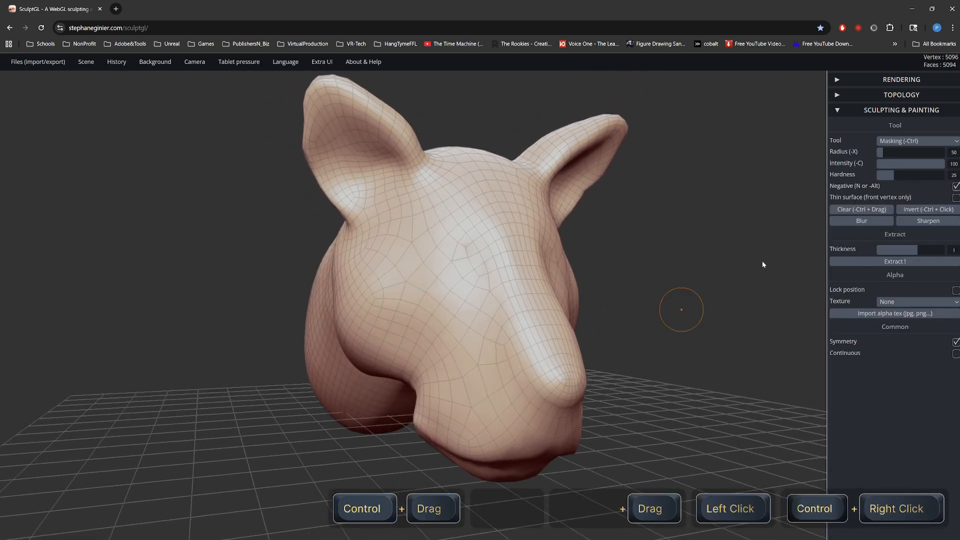
# Subdivide the head mesh three times to multiresolution level 4.
pyautogui.click(841, 98)
pyautogui.click(920, 136)
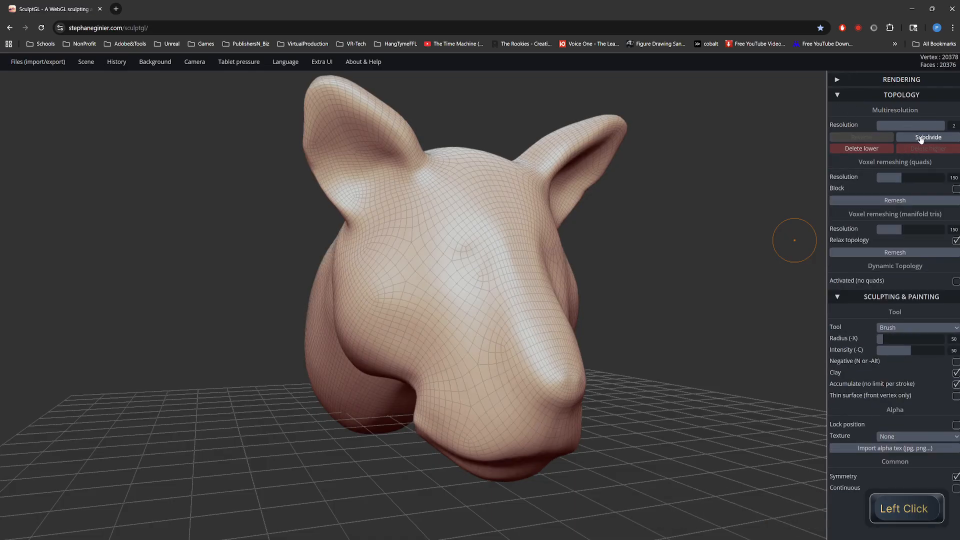
pyautogui.click(921, 138)
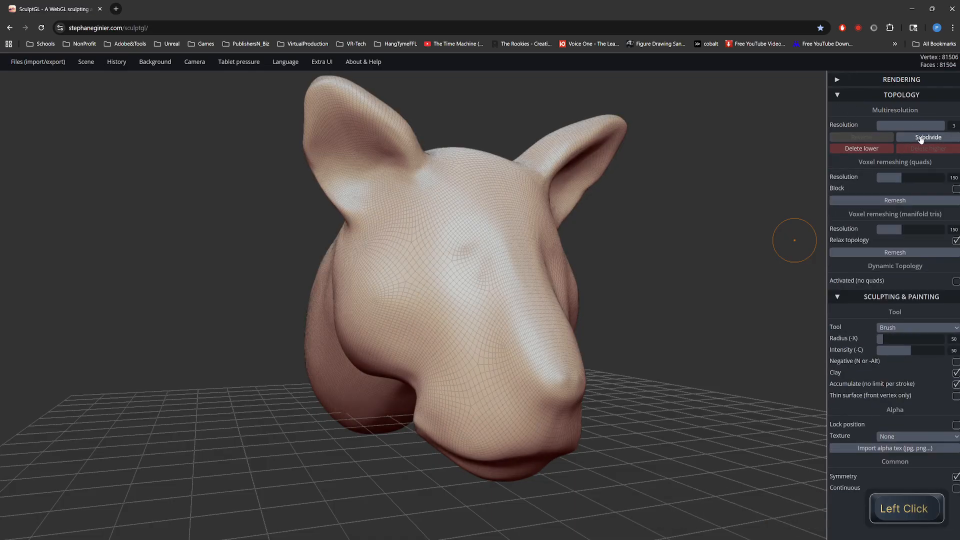
pyautogui.moveTo(929, 123)
pyautogui.mouseDown()
pyautogui.moveTo(875, 125)
pyautogui.moveTo(937, 132)
pyautogui.mouseUp()
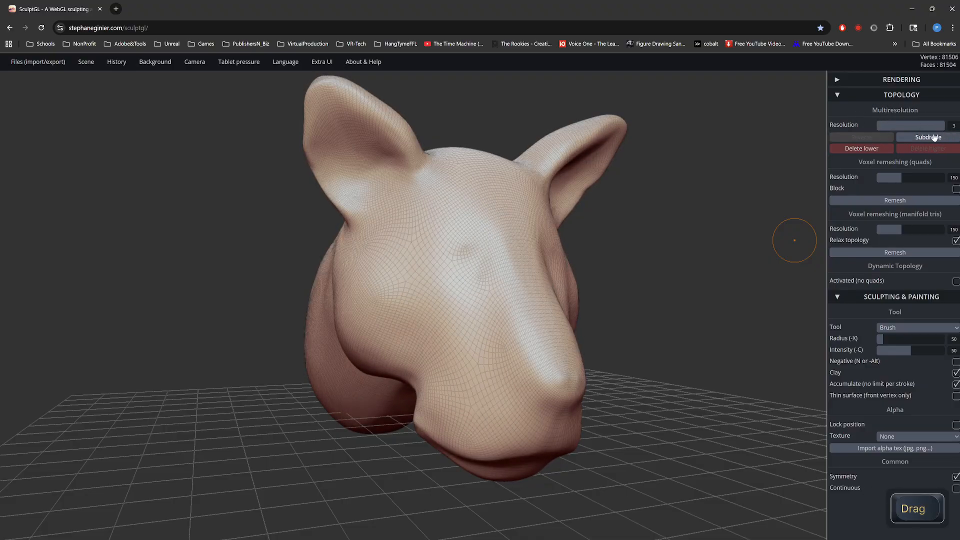
pyautogui.click(934, 138)
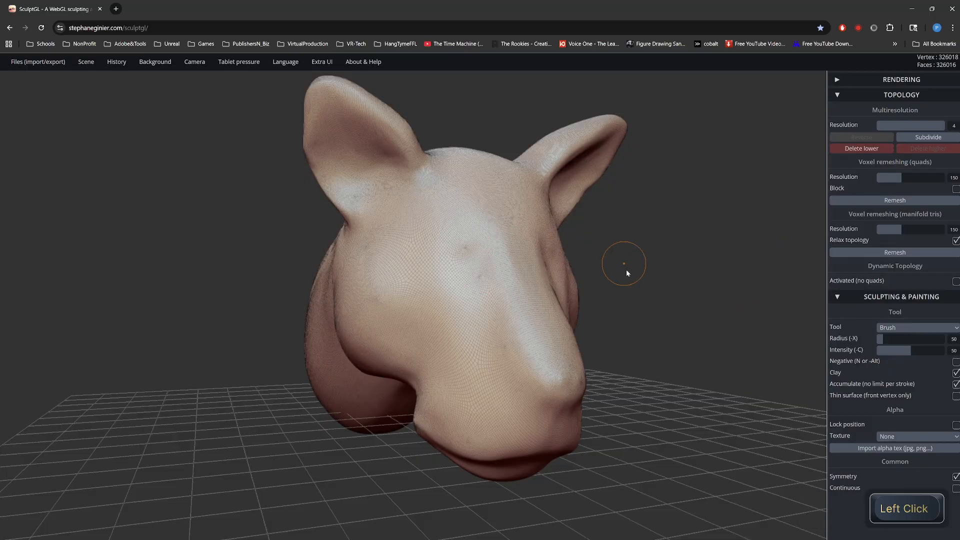
# Hide the wireframe, sculpt symmetrical eyelid and brow forms with the Brush tool, and smooth the strokes.
pyautogui.keyDown('ctrl'); pyautogui.moveTo(626, 269); pyautogui.dragTo(670, 395, button='right'); pyautogui.keyUp('ctrl')
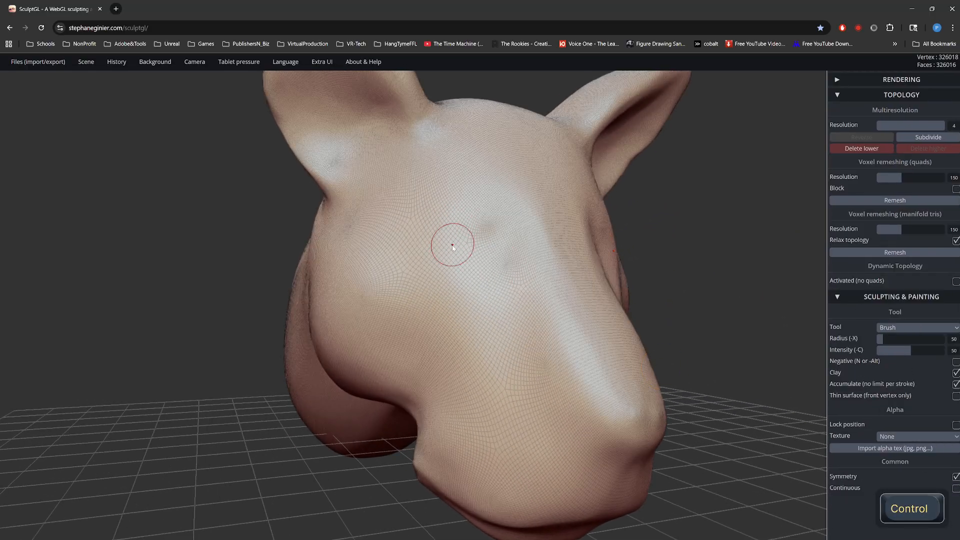
pyautogui.press('1')
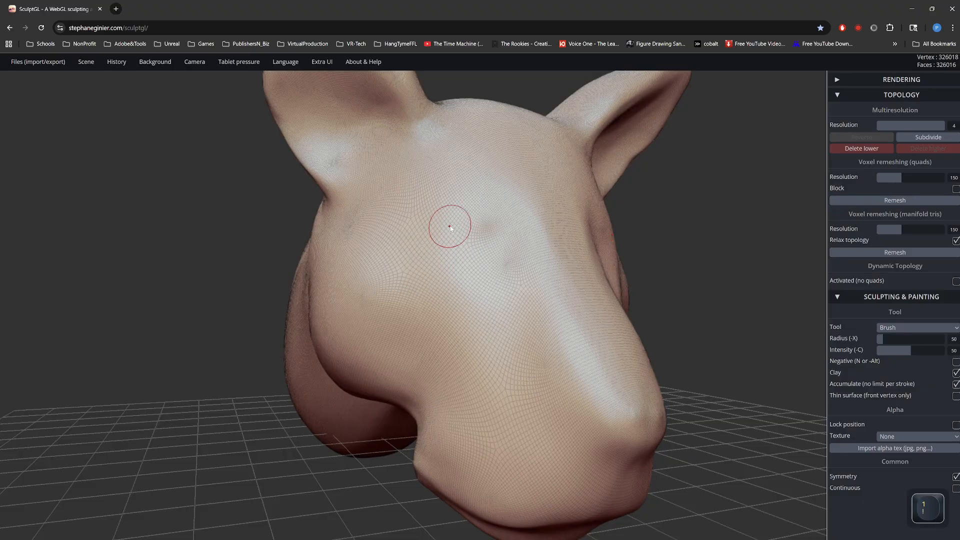
pyautogui.press('w')
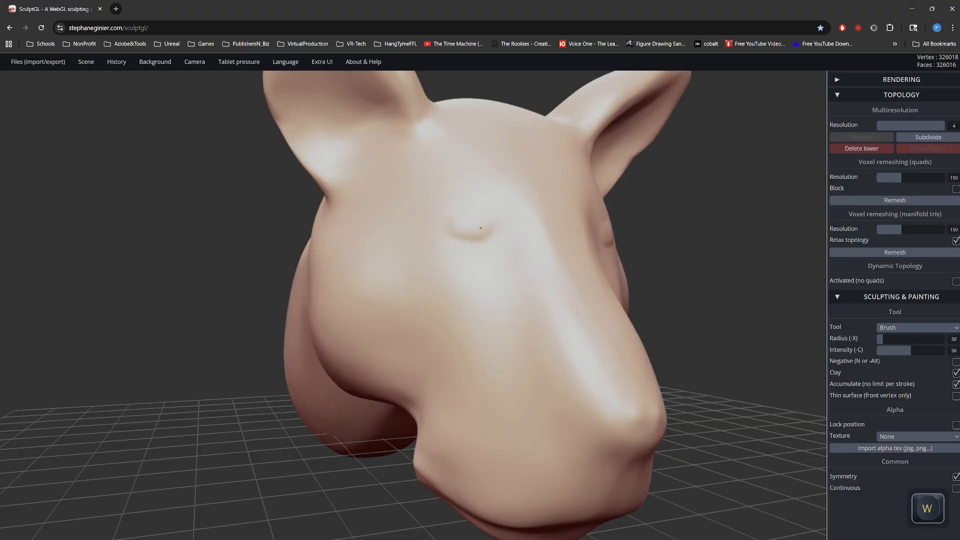
pyautogui.moveTo(478, 230); pyautogui.dragTo(497, 246)
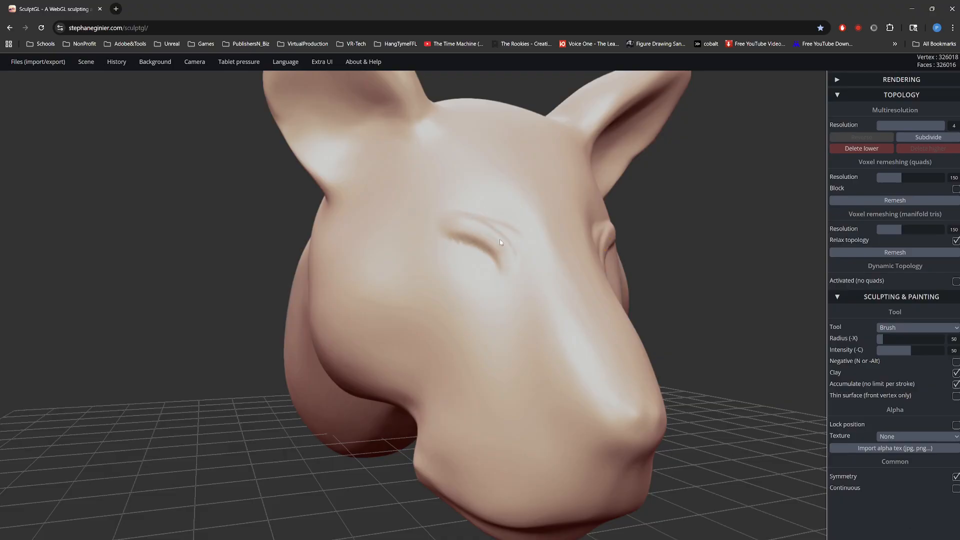
pyautogui.moveTo(467, 212); pyautogui.dragTo(509, 228)
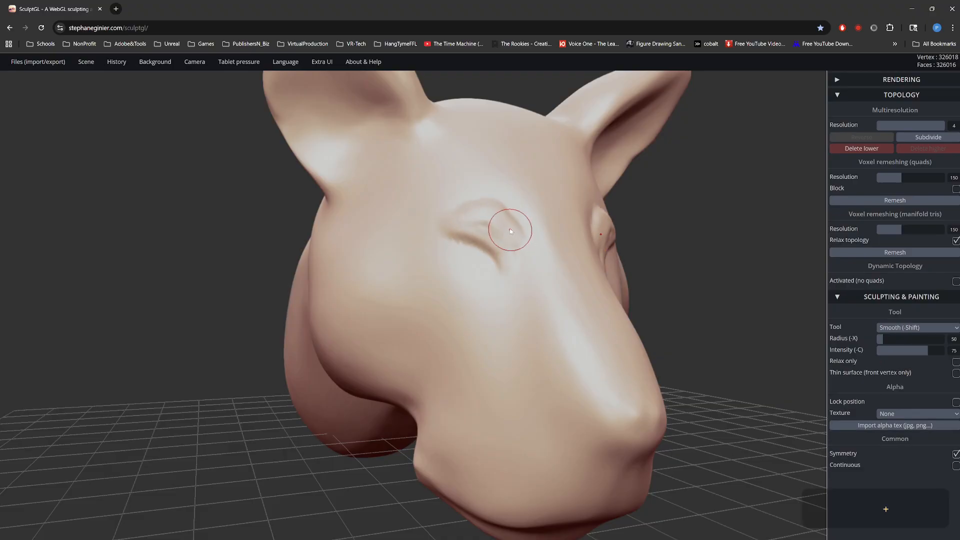
pyautogui.moveTo(505, 230); pyautogui.dragTo(496, 219, button='right')
pyautogui.keyDown('shift'); pyautogui.moveTo(495, 220); pyautogui.dragTo(466, 213); pyautogui.keyUp('shift')
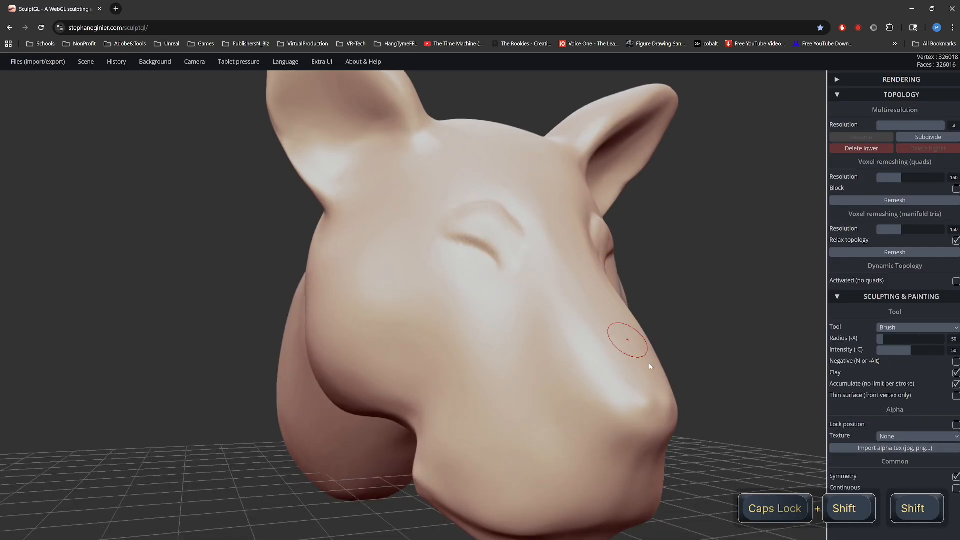
# Smooth the tip of the nose and carve symmetrical nostrils with the Crease tool at radius 25 and intensity 75.
pyautogui.moveTo(660, 395); pyautogui.dragTo(640, 385, button='right')
pyautogui.keyDown('shift'); pyautogui.moveTo(655, 404); pyautogui.dragTo(642, 394); pyautogui.keyUp('shift')
pyautogui.moveTo(641, 393)
pyautogui.mouseDown(button='right')
pyautogui.moveTo(632, 377)
pyautogui.moveTo(607, 376)
pyautogui.moveTo(552, 325)
pyautogui.moveTo(549, 342)
pyautogui.moveTo(562, 361)
pyautogui.mouseUp(button='right')
pyautogui.press('7')
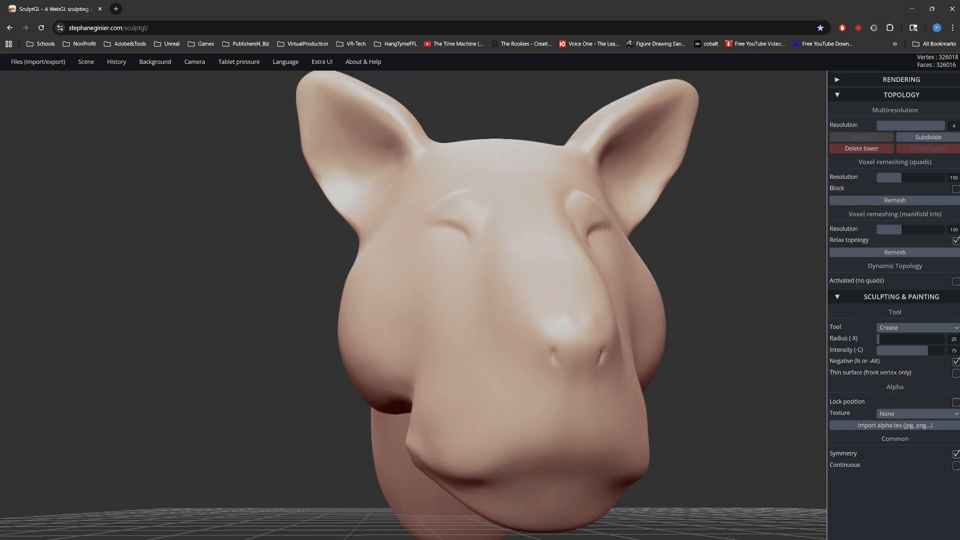
# Carve symmetrical creases over the nostril wings and along the mouth line with the Crease tool.
pyautogui.press('alt')
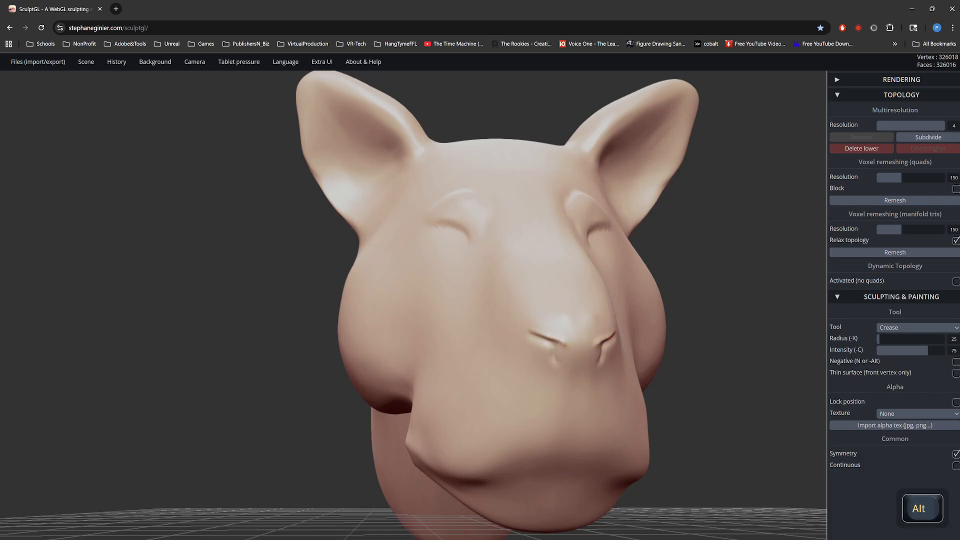
pyautogui.press('ctrl')
pyautogui.moveTo(568, 367); pyautogui.dragTo(416, 441, button='right')
pyautogui.moveTo(342, 459); pyautogui.dragTo(383, 464)
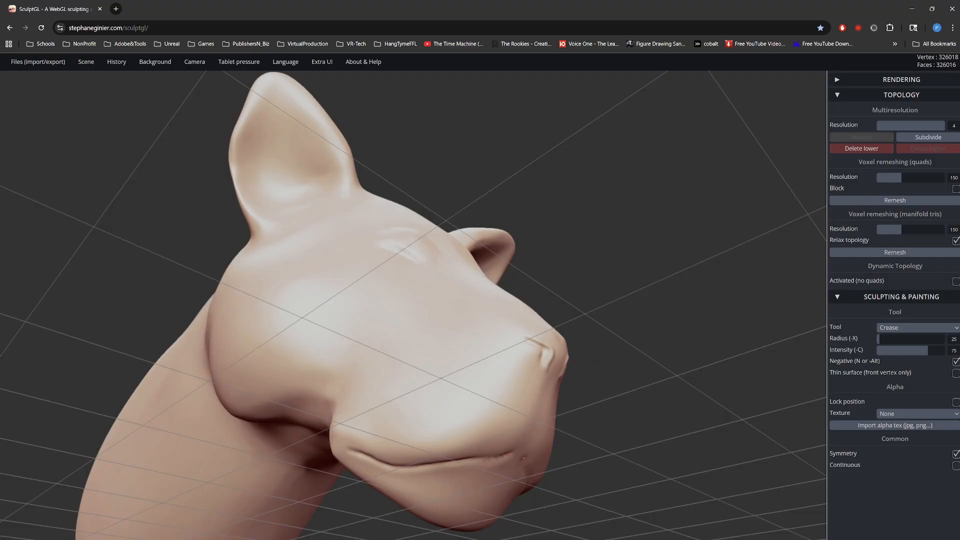
# Undo the stray marks below the nose, then carve and smooth a central groove running from the nose to the upper lip.
pyautogui.moveTo(400, 460)
pyautogui.mouseDown(button='right')
pyautogui.moveTo(454, 452)
pyautogui.moveTo(522, 395)
pyautogui.moveTo(489, 395)
pyautogui.mouseUp(button='right')
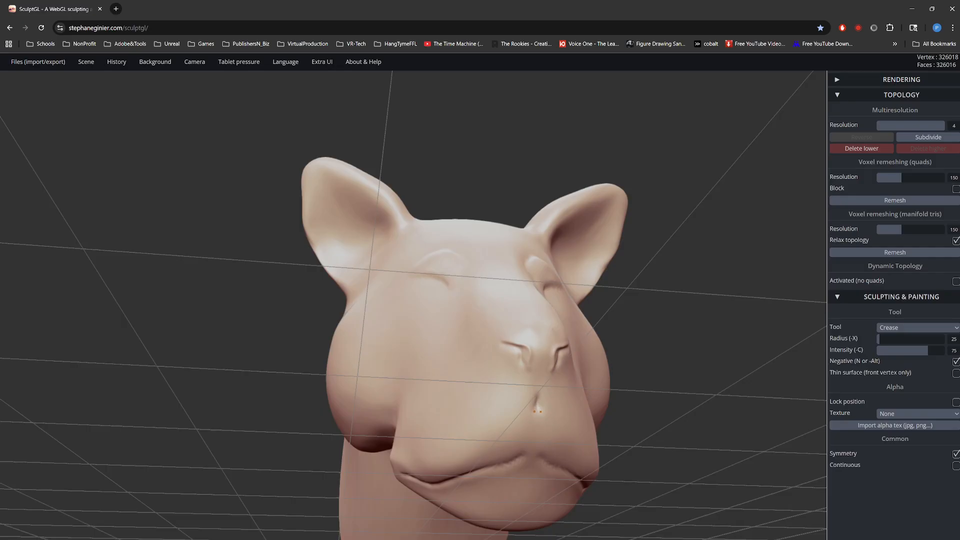
pyautogui.hotkey('ctrl', 'z')
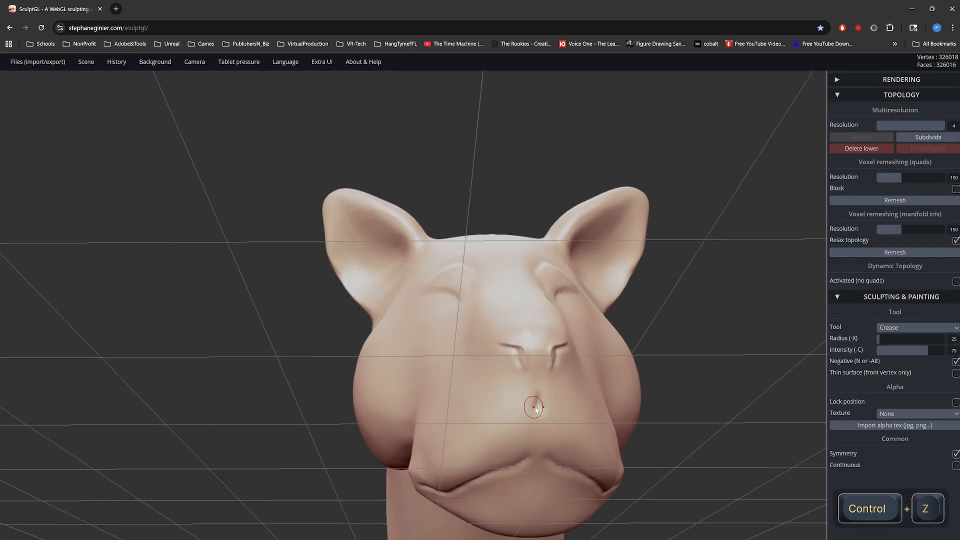
pyautogui.hotkey('ctrl', 'z')
pyautogui.moveTo(539, 414); pyautogui.dragTo(538, 422)
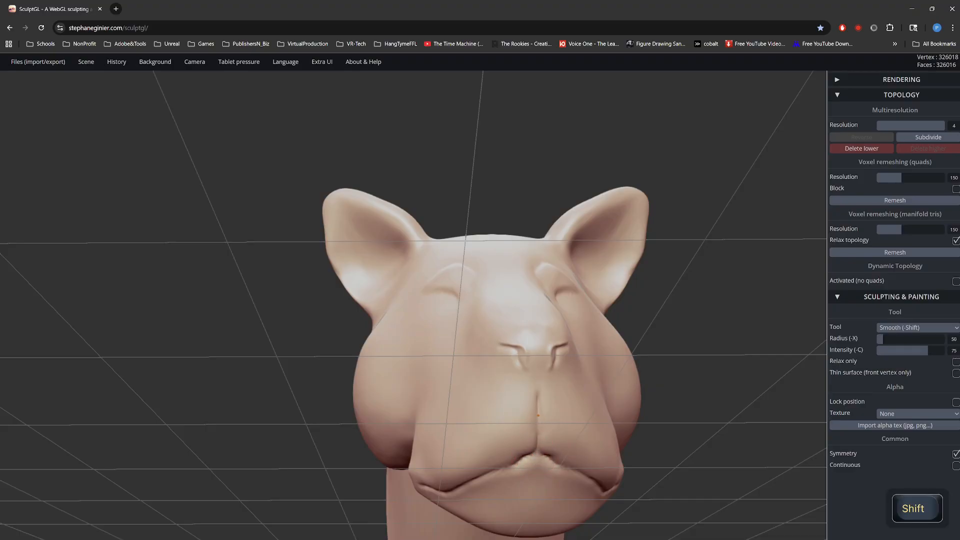
pyautogui.hotkey('ctrl', 'shift', 'z')
# Define the eyelids and eyeballs with symmetrical Crease strokes around the eye sockets.
pyautogui.keyDown('ctrl'); pyautogui.moveTo(645, 491); pyautogui.dragTo(595, 435, button='right'); pyautogui.keyUp('ctrl')
pyautogui.moveTo(595, 435); pyautogui.dragTo(375, 420, button='right')
pyautogui.moveTo(574, 296)
pyautogui.mouseDown(button='right')
pyautogui.moveTo(376, 309)
pyautogui.moveTo(354, 301)
pyautogui.mouseUp(button='right')
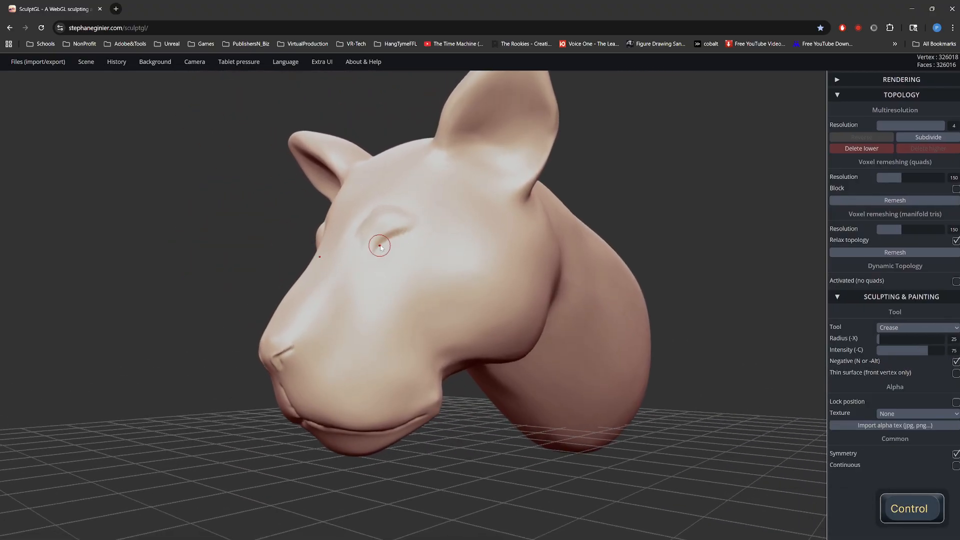
pyautogui.press('alt')
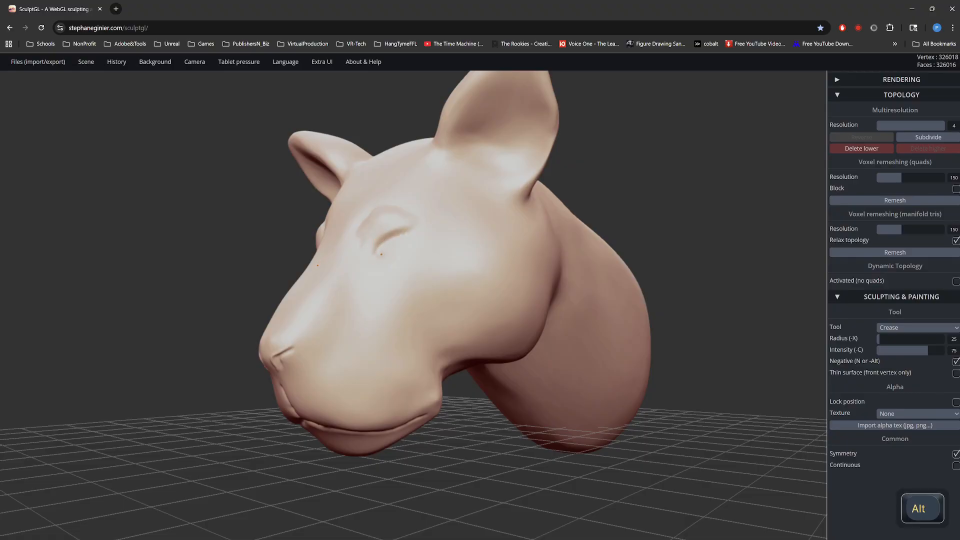
# Crease a curved fold along the inner base of both ears and smooth the strokes.
pyautogui.moveTo(415, 243)
pyautogui.mouseDown(button='right')
pyautogui.moveTo(495, 236)
pyautogui.moveTo(436, 359)
pyautogui.moveTo(474, 358)
pyautogui.moveTo(403, 390)
pyautogui.mouseUp(button='right')
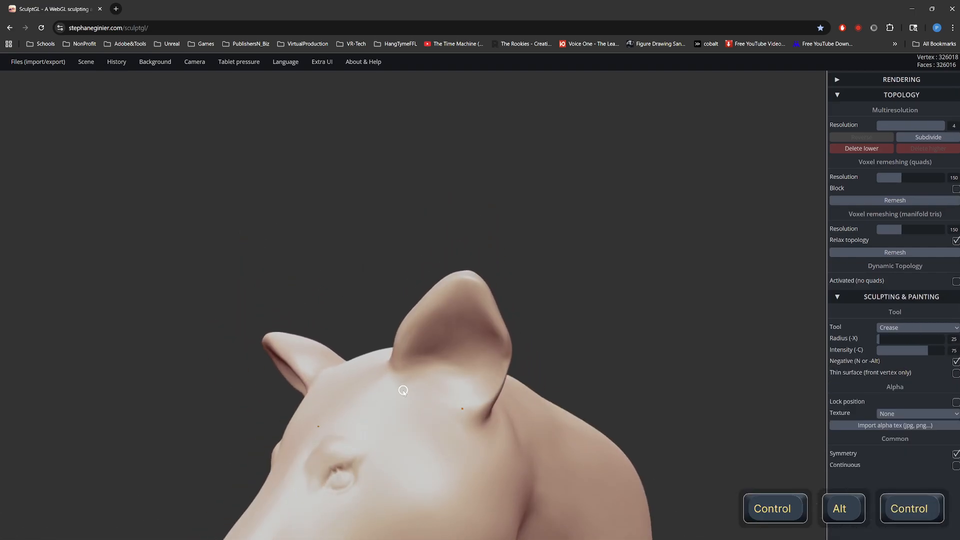
pyautogui.moveTo(406, 371); pyautogui.dragTo(424, 359)
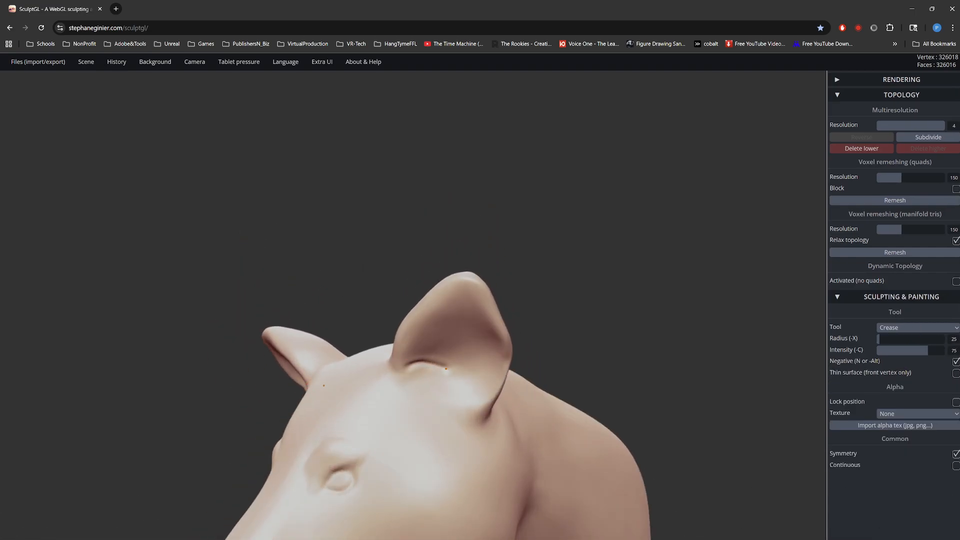
pyautogui.press('shift')
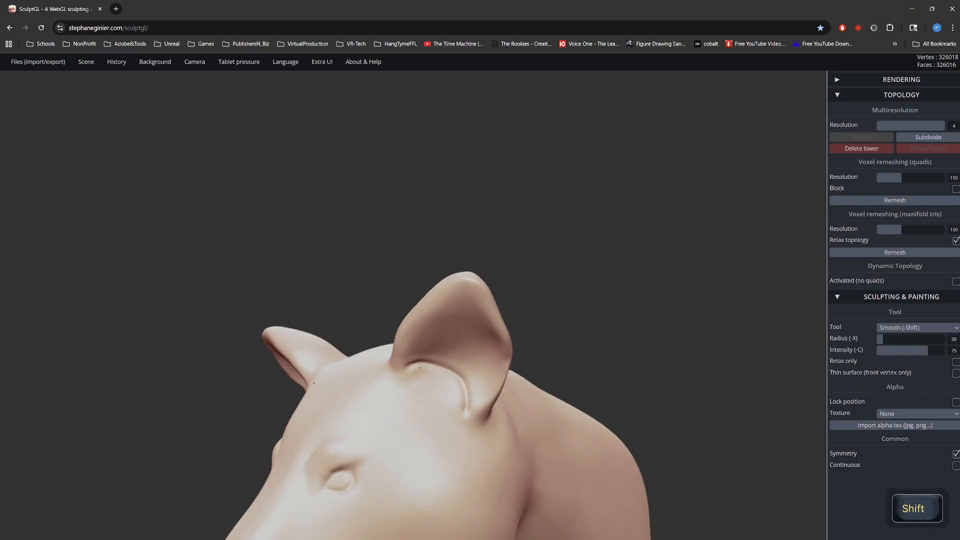
pyautogui.moveTo(425, 368)
pyautogui.keyDown('shift'); pyautogui.mouseDown()
pyautogui.moveTo(459, 387)
pyautogui.moveTo(444, 382)
pyautogui.mouseUp(); pyautogui.keyUp('shift')
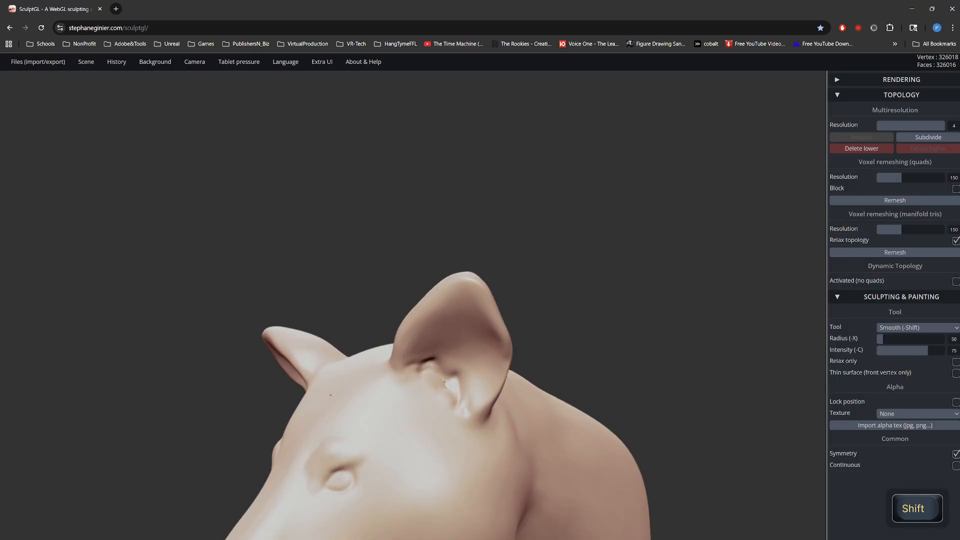
# Examine the sculpted eyes, ears and muzzle of the whole head from several angles and distances.
pyautogui.moveTo(617, 351); pyautogui.dragTo(580, 369)
pyautogui.keyDown('ctrl'); pyautogui.moveTo(547, 398); pyautogui.dragTo(533, 386, button='right'); pyautogui.keyUp('ctrl')
pyautogui.keyDown('alt'); pyautogui.moveTo(560, 367); pyautogui.dragTo(762, 364, button='right'); pyautogui.keyUp('alt')
pyautogui.keyDown('shift'); pyautogui.moveTo(530, 465); pyautogui.dragTo(470, 461); pyautogui.keyUp('shift')
pyautogui.moveTo(535, 457); pyautogui.dragTo(625, 455, button='right')
pyautogui.keyDown('shift'); pyautogui.moveTo(550, 453); pyautogui.dragTo(457, 459); pyautogui.keyUp('shift')
pyautogui.moveTo(595, 463)
pyautogui.mouseDown(button='right')
pyautogui.moveTo(628, 473)
pyautogui.moveTo(587, 380)
pyautogui.moveTo(337, 399)
pyautogui.moveTo(252, 425)
pyautogui.mouseUp(button='right')
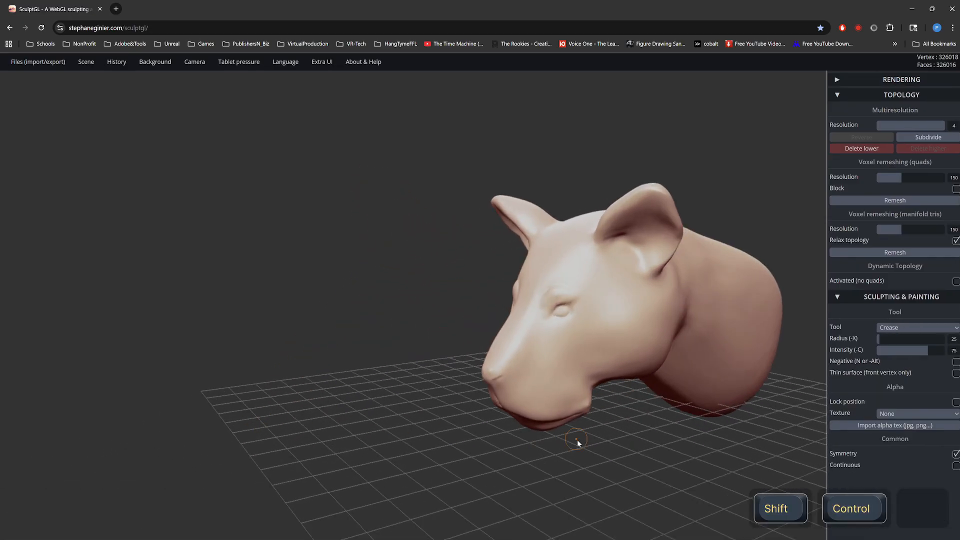
pyautogui.keyDown('alt'); pyautogui.moveTo(577, 439); pyautogui.dragTo(478, 343, button='right'); pyautogui.keyUp('alt')
pyautogui.keyDown('alt'); pyautogui.moveTo(506, 411); pyautogui.dragTo(513, 465, button='right'); pyautogui.keyUp('alt')
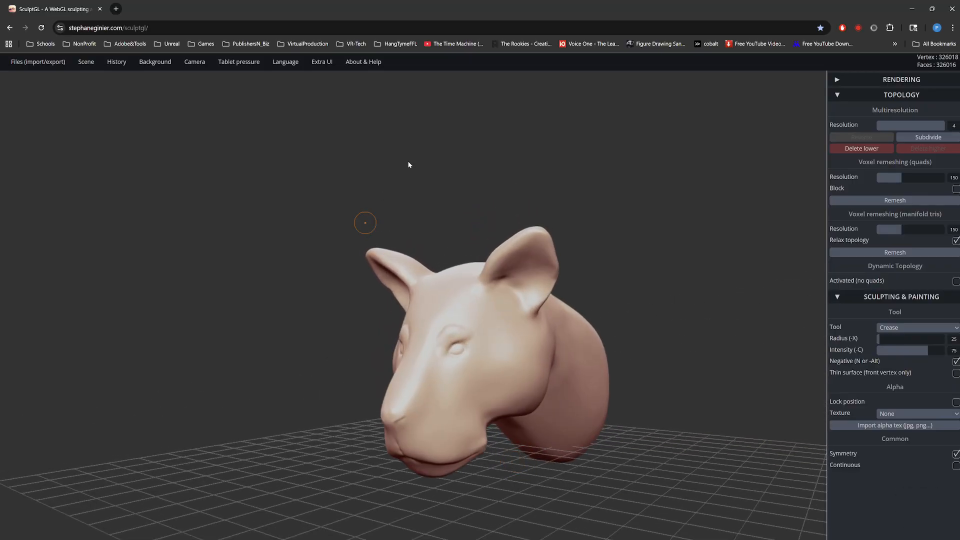